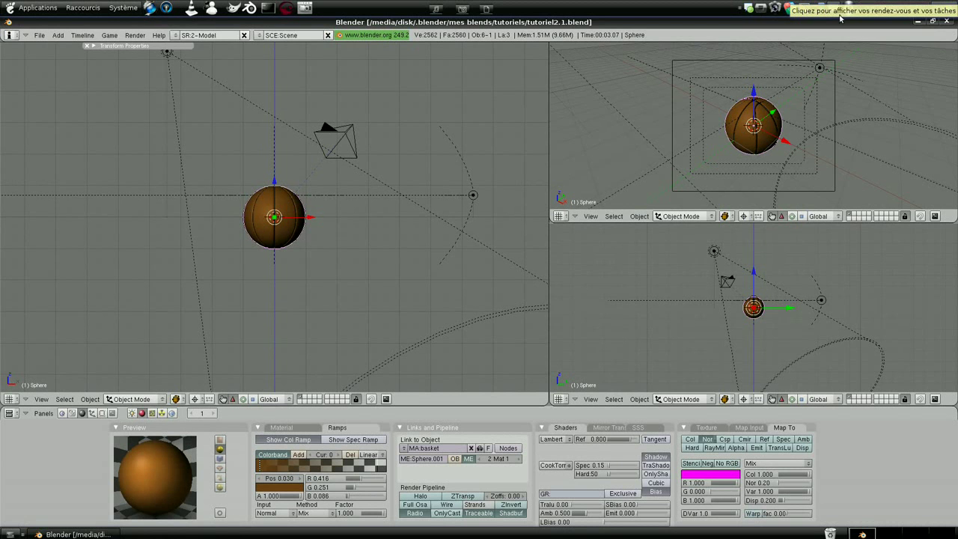
# Orbit and zoom around the basketball, then bring up the Scene (F10) render buttons.
pyautogui.moveTo(246, 224)
pyautogui.mouseDown(button='middle')
pyautogui.moveTo(324, 257)
pyautogui.moveTo(300, 269)
pyautogui.moveTo(231, 267)
pyautogui.mouseUp(button='middle')
pyautogui.scroll(3, 322, 251)
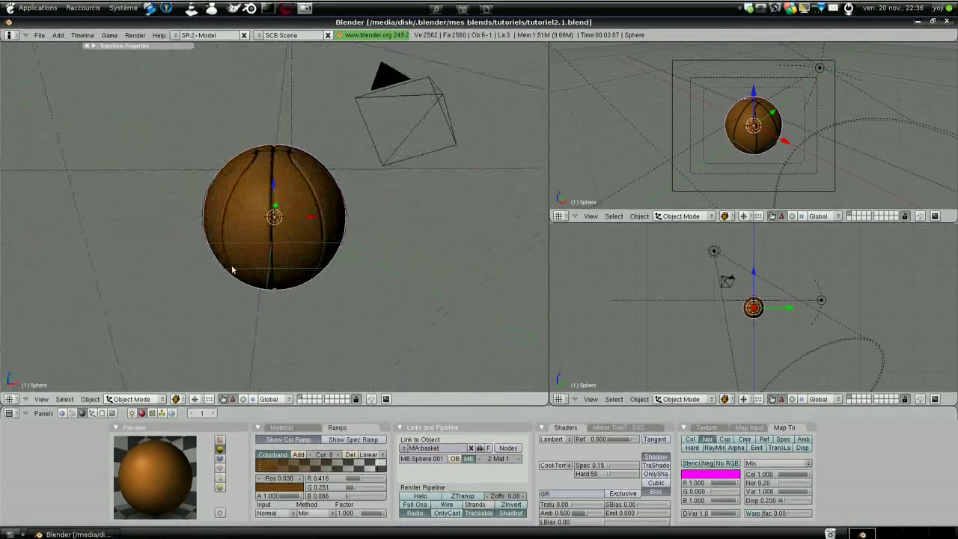
pyautogui.scroll(3, 246, 261)
pyautogui.moveTo(309, 262)
pyautogui.mouseDown(button='middle')
pyautogui.moveTo(354, 238)
pyautogui.moveTo(340, 258)
pyautogui.mouseUp(button='middle')
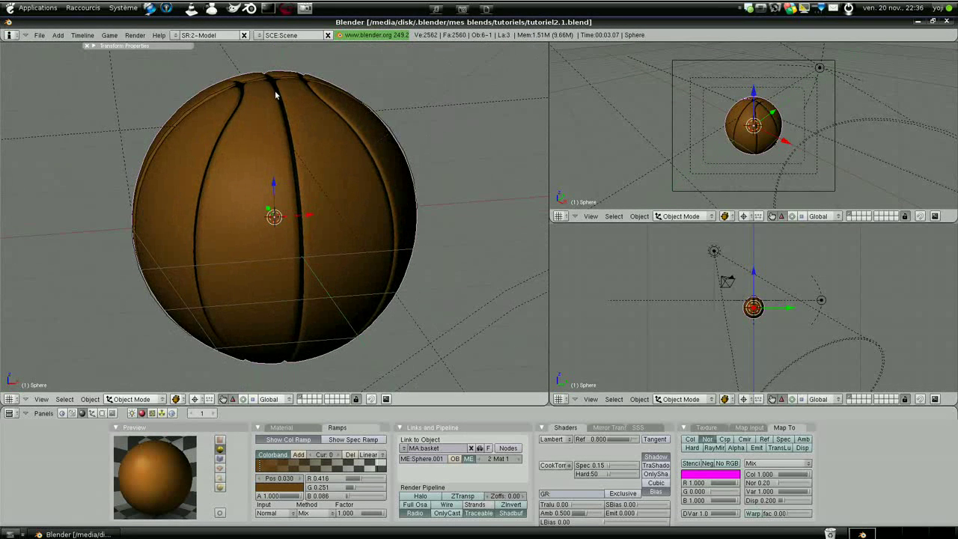
pyautogui.scroll(-2, 306, 135)
pyautogui.scroll(1, 303, 179)
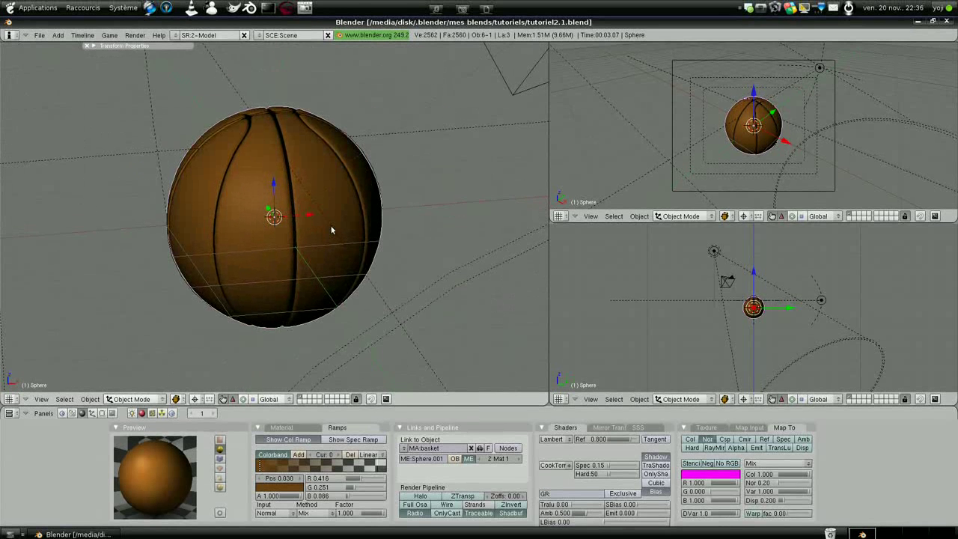
pyautogui.click(112, 413)
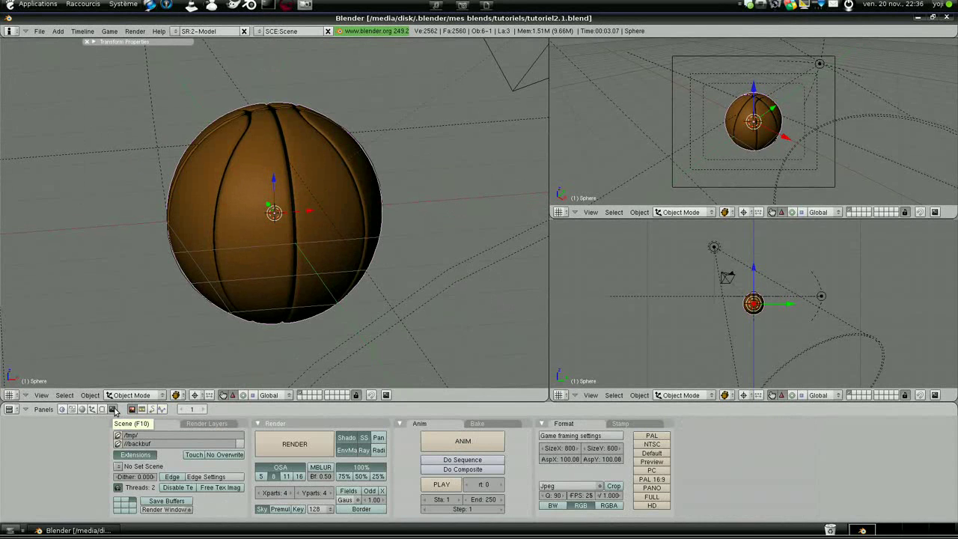
# Switch to the Bake tab, then reselect the basketball after briefly selecting the lamp.
pyautogui.click(484, 425)
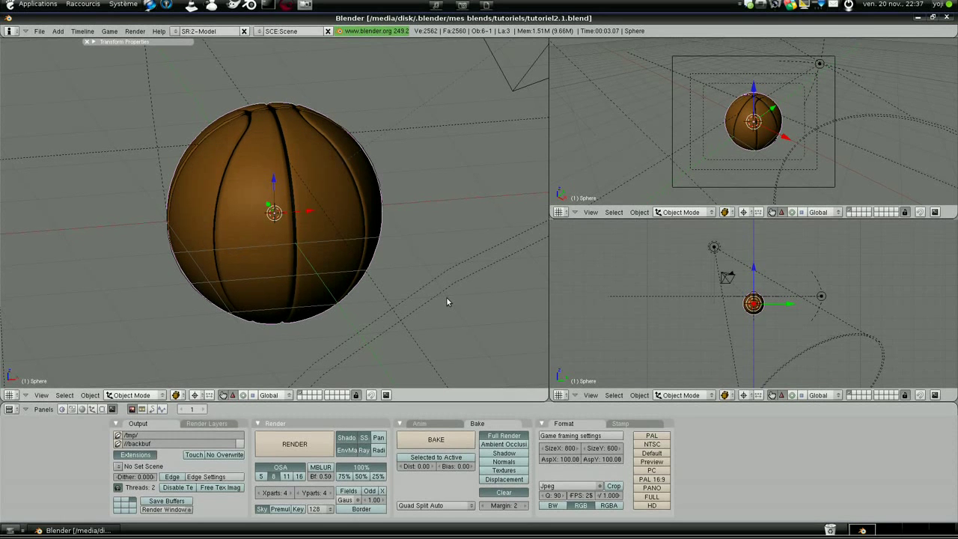
pyautogui.moveTo(271, 191)
pyautogui.mouseDown(button='middle')
pyautogui.moveTo(263, 235)
pyautogui.moveTo(444, 244)
pyautogui.moveTo(250, 238)
pyautogui.mouseUp(button='middle')
pyautogui.moveTo(368, 204); pyautogui.dragTo(251, 169, button='middle')
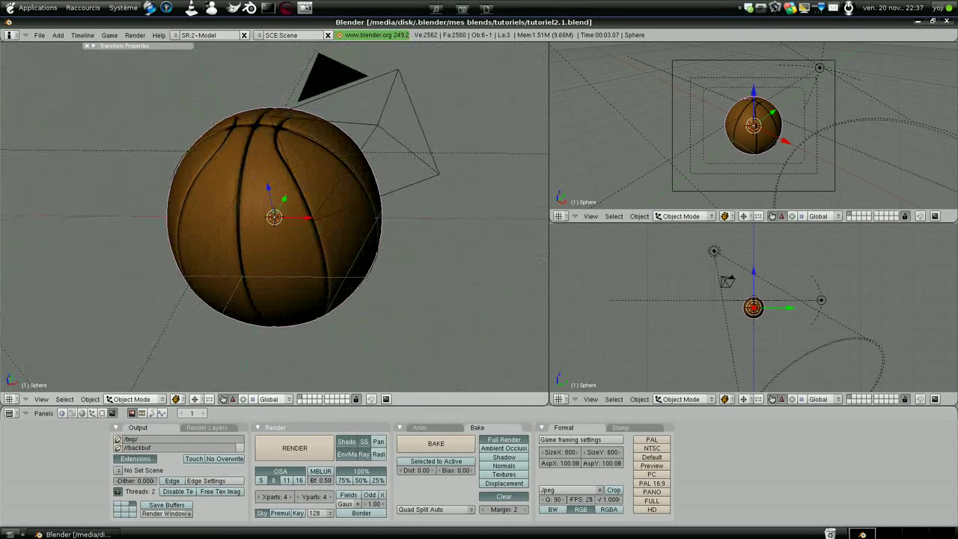
pyautogui.rightClick(249, 171)
pyautogui.rightClick(273, 201)
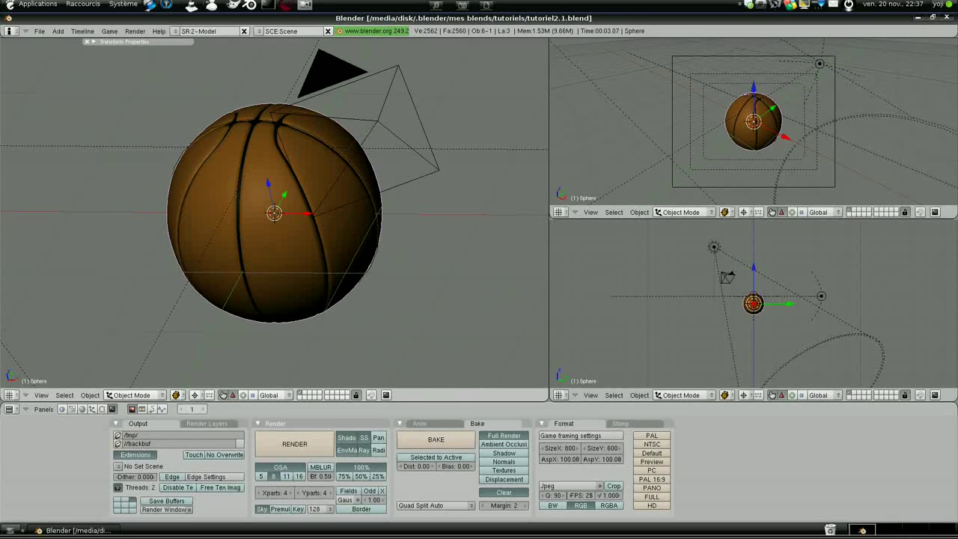
pyautogui.moveTo(273, 211); pyautogui.dragTo(324, 253, button='middle')
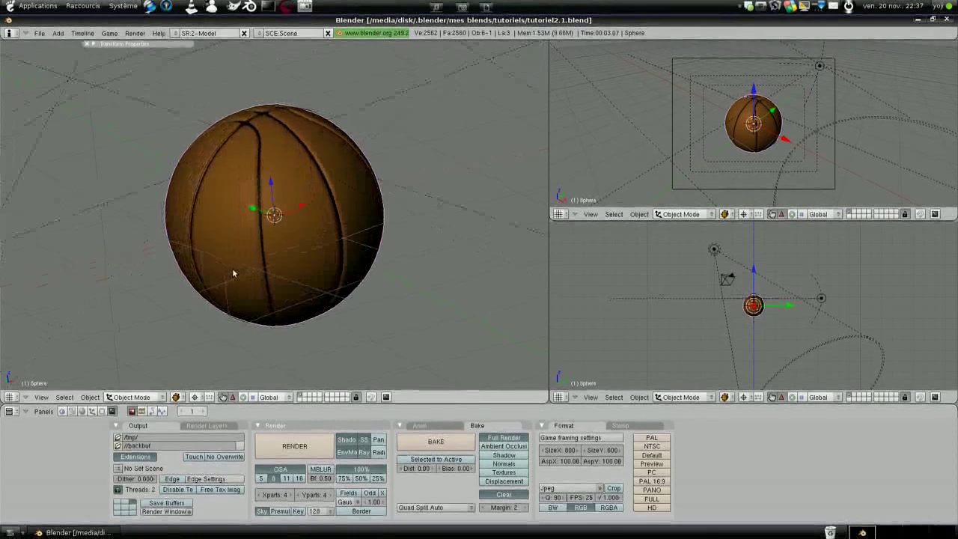
pyautogui.press('F12')
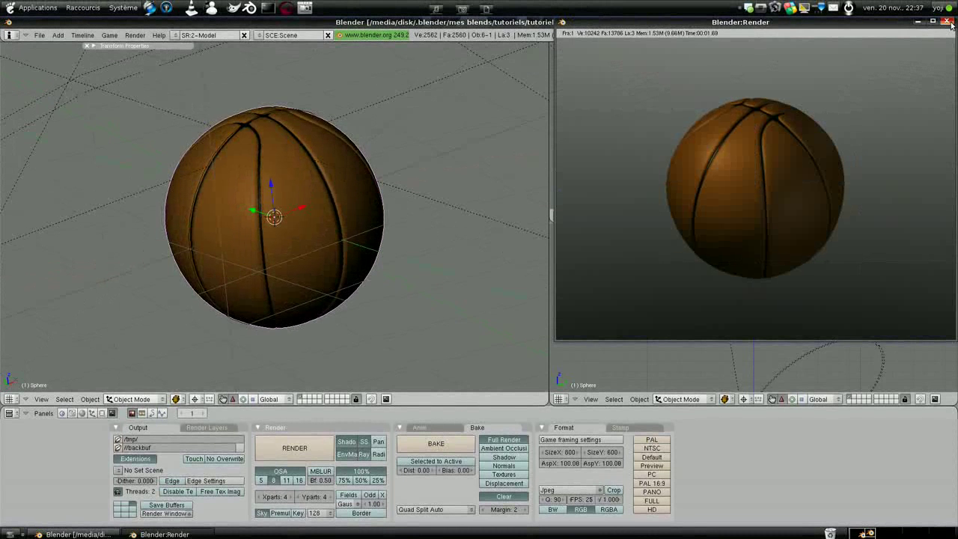
pyautogui.press('Escape')
pyautogui.scroll(-3, 389, 256)
pyautogui.scroll(2, 389, 256)
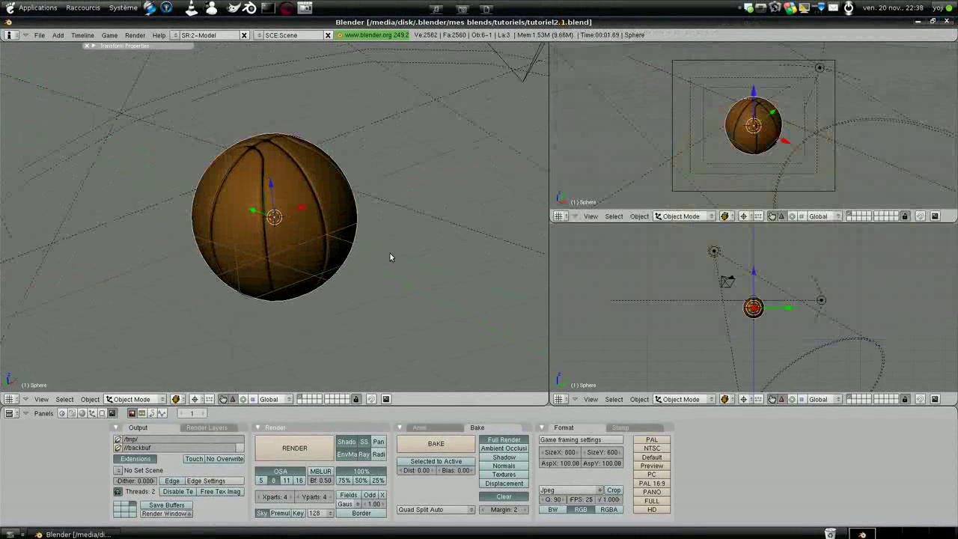
pyautogui.moveTo(390, 236); pyautogui.dragTo(387, 239, button='middle')
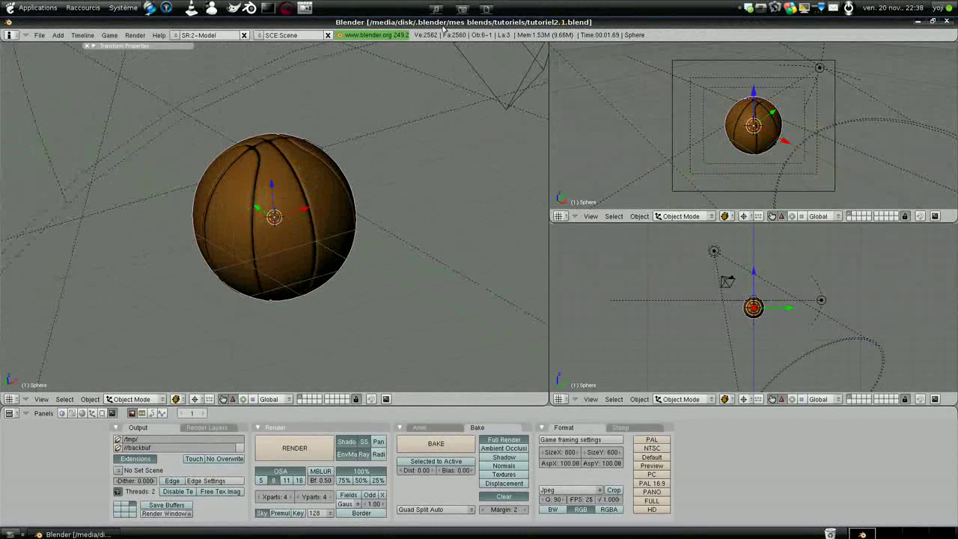
pyautogui.scroll(-2, 314, 265)
pyautogui.scroll(2, 313, 262)
pyautogui.scroll(2, 320, 234)
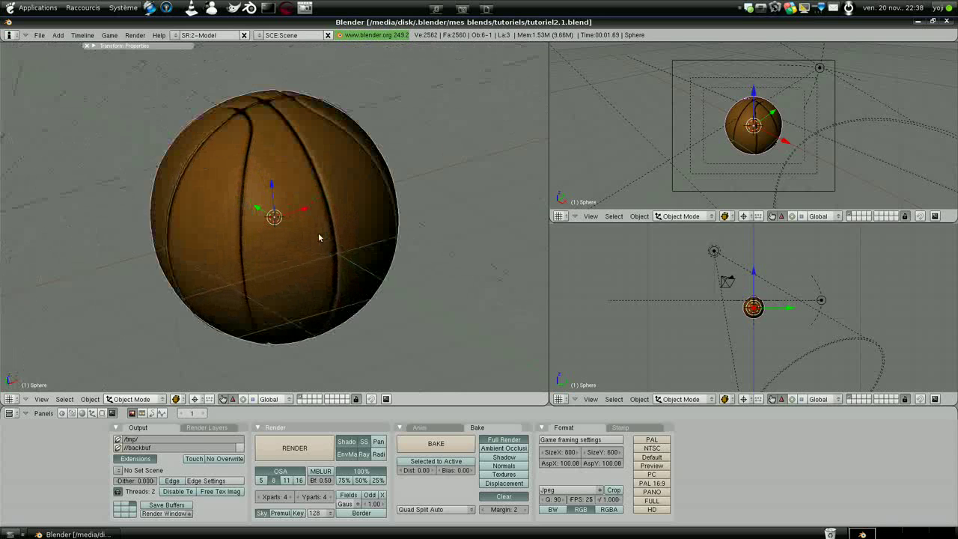
pyautogui.scroll(-2, 294, 190)
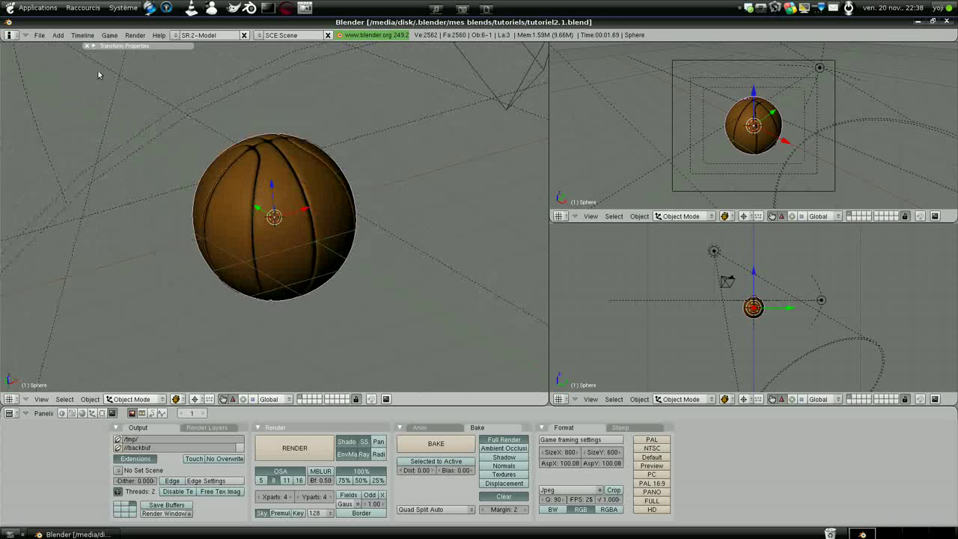
# Rename the basketball object to 'ballonhigh' in the transform properties.
pyautogui.click(93, 46)
pyautogui.moveTo(148, 46); pyautogui.dragTo(105, 61)
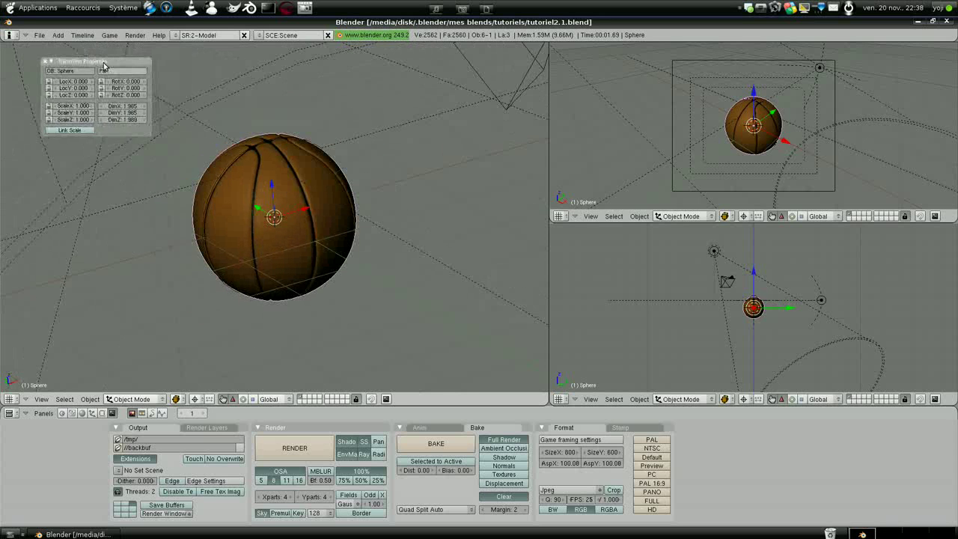
pyautogui.write('ballonhigh')
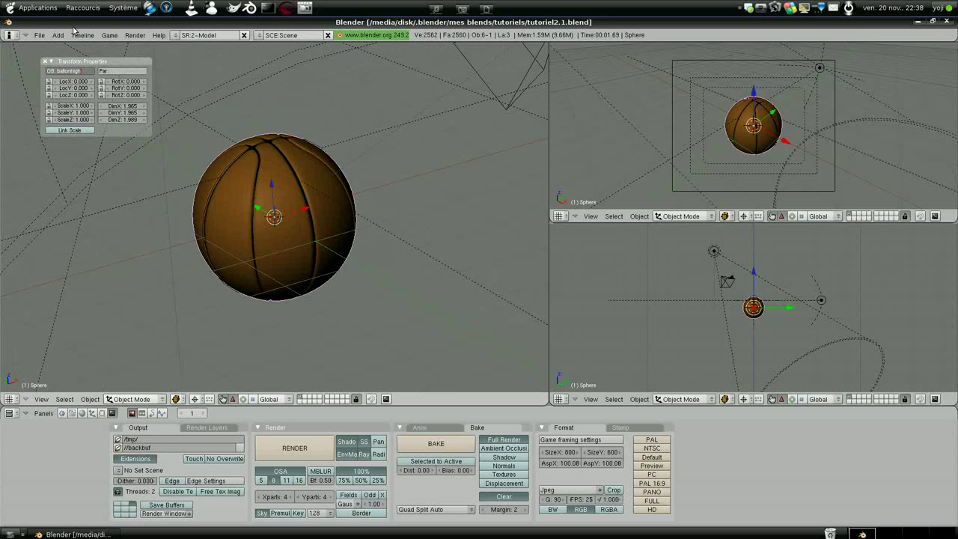
pyautogui.press('Return')
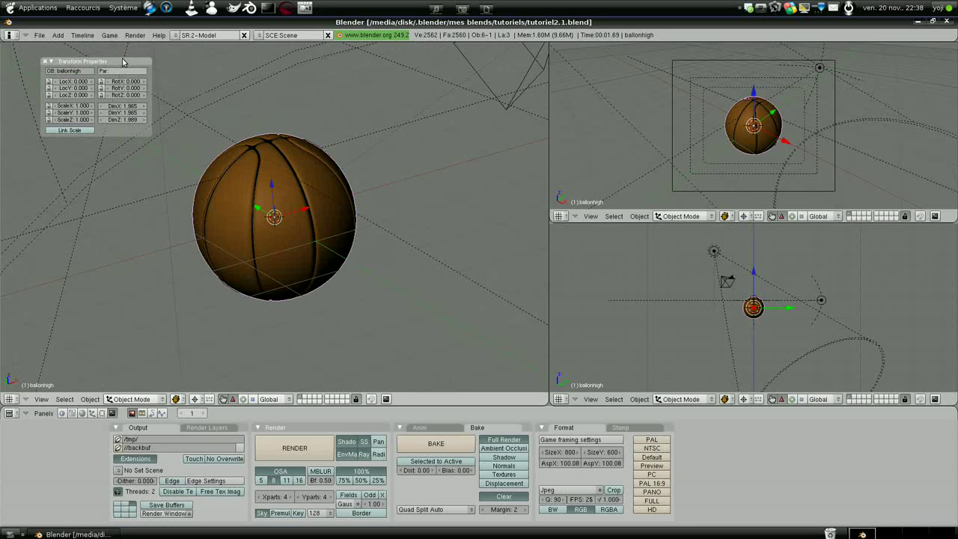
pyautogui.moveTo(120, 62); pyautogui.dragTo(89, 47)
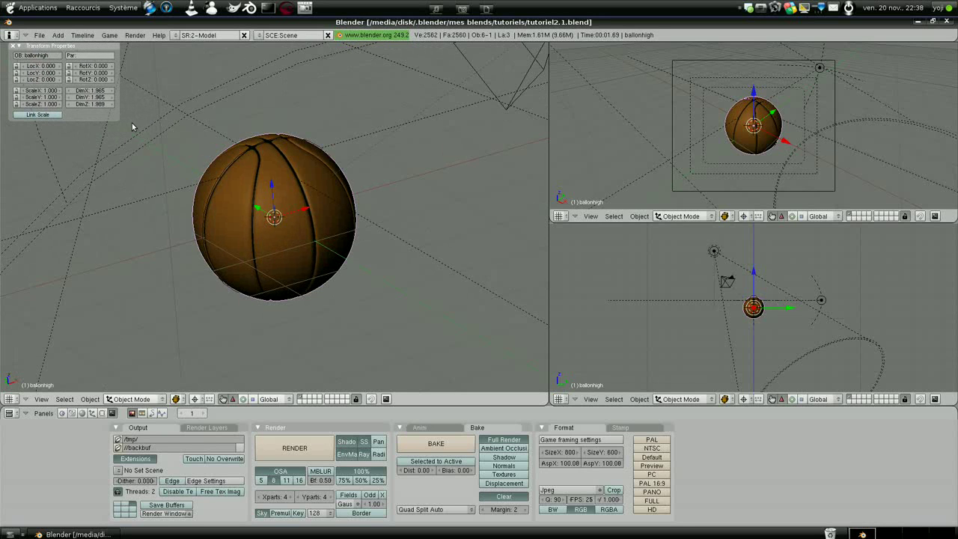
# Move ballonhigh to a different layer with M.
pyautogui.press('m')
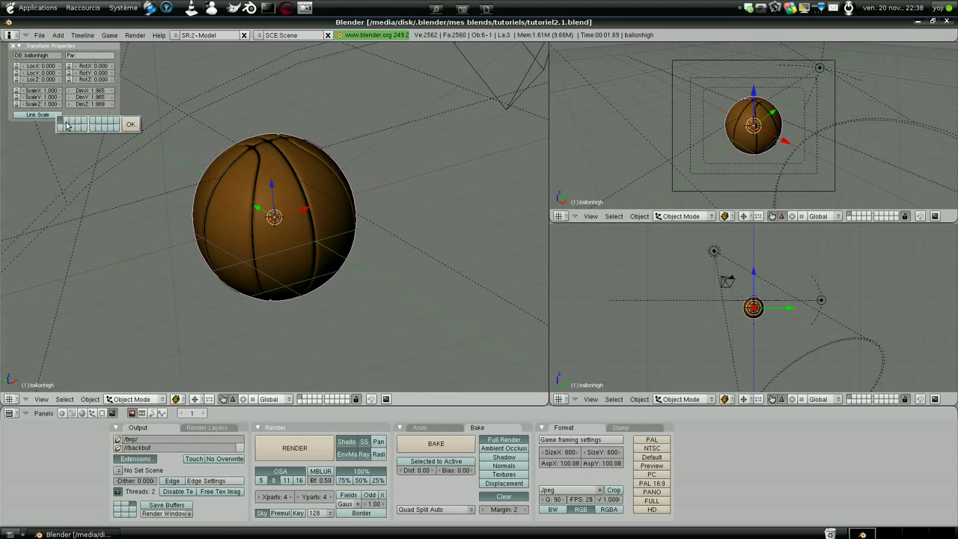
pyautogui.click(67, 124)
pyautogui.click(130, 124)
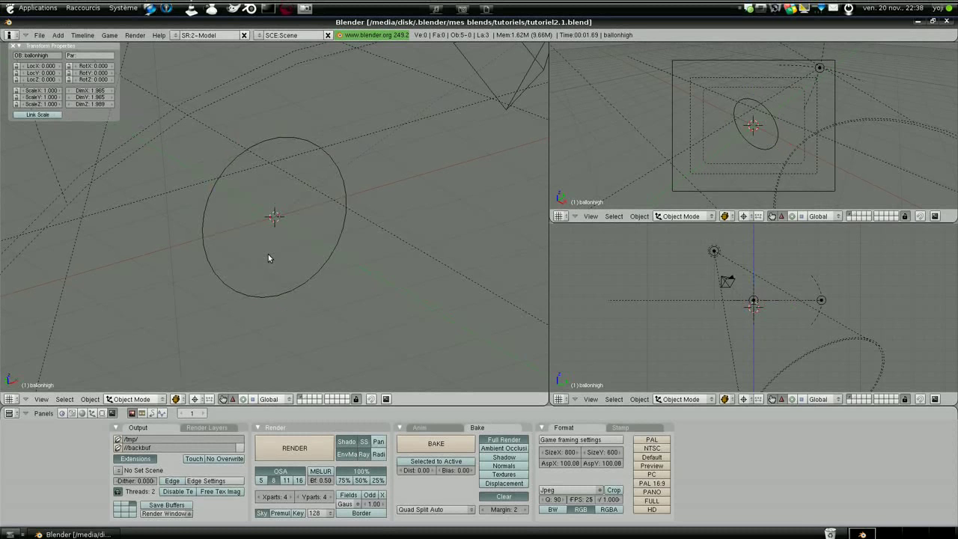
# Add a UV sphere with 12 segments and 12 rings, then zoom in on it.
pyautogui.press('space')
pyautogui.moveTo(317, 252)
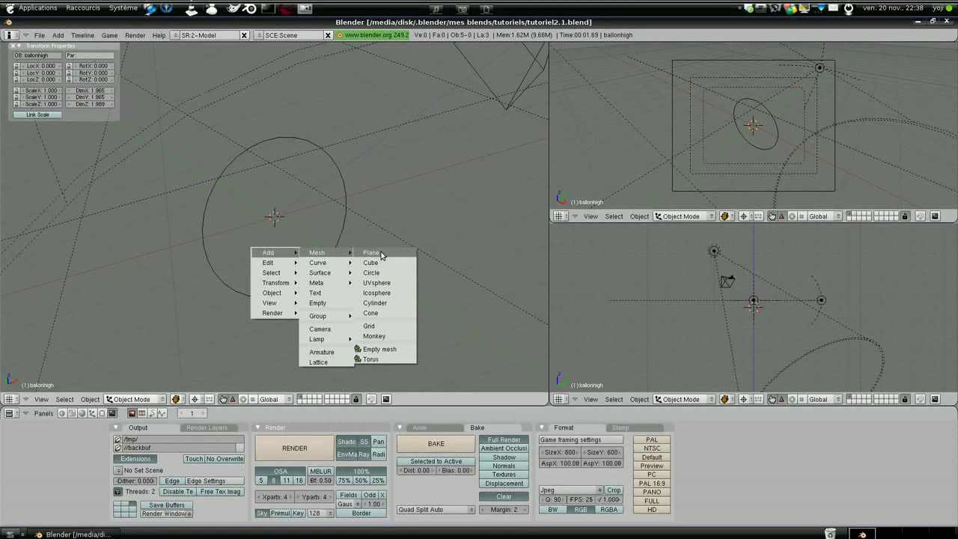
pyautogui.click(377, 278)
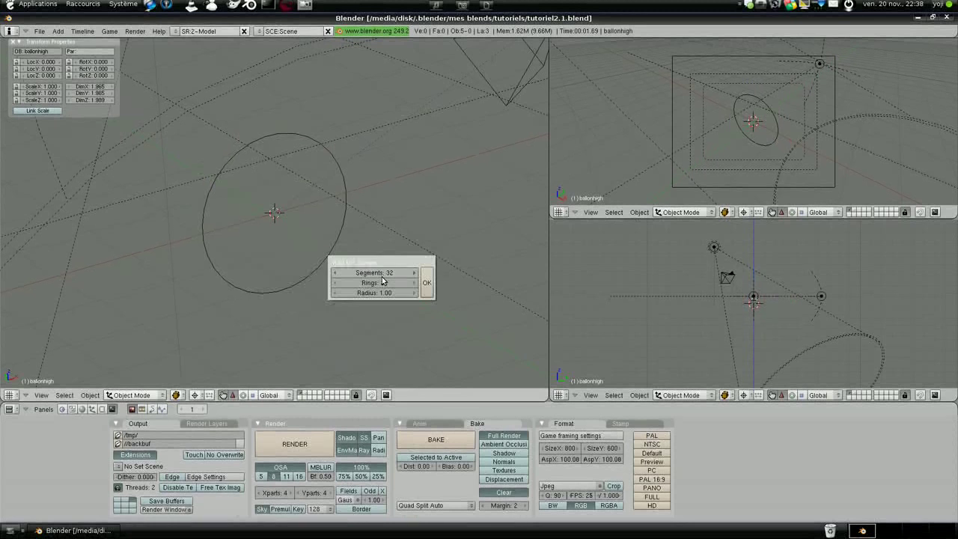
pyautogui.click(386, 273)
pyautogui.write('1')
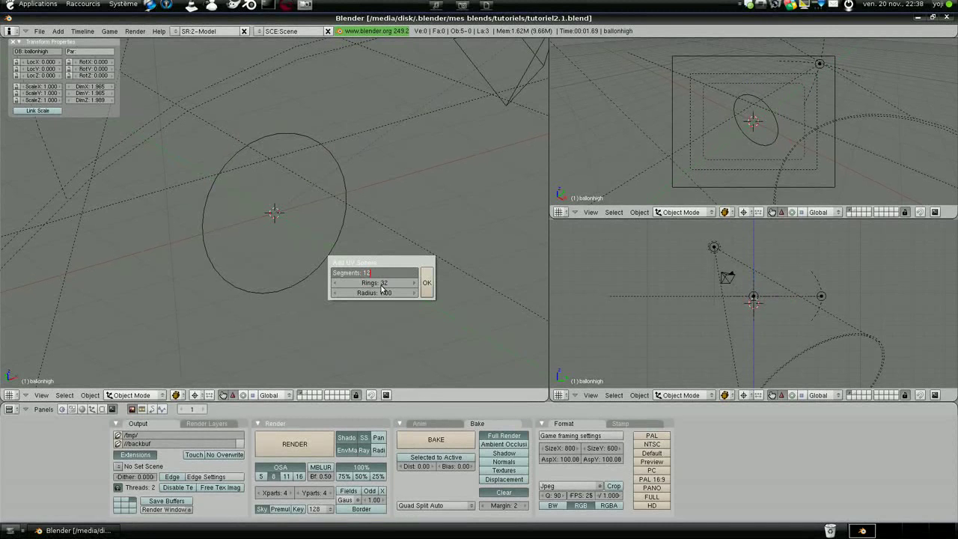
pyautogui.click(381, 283)
pyautogui.write('12')
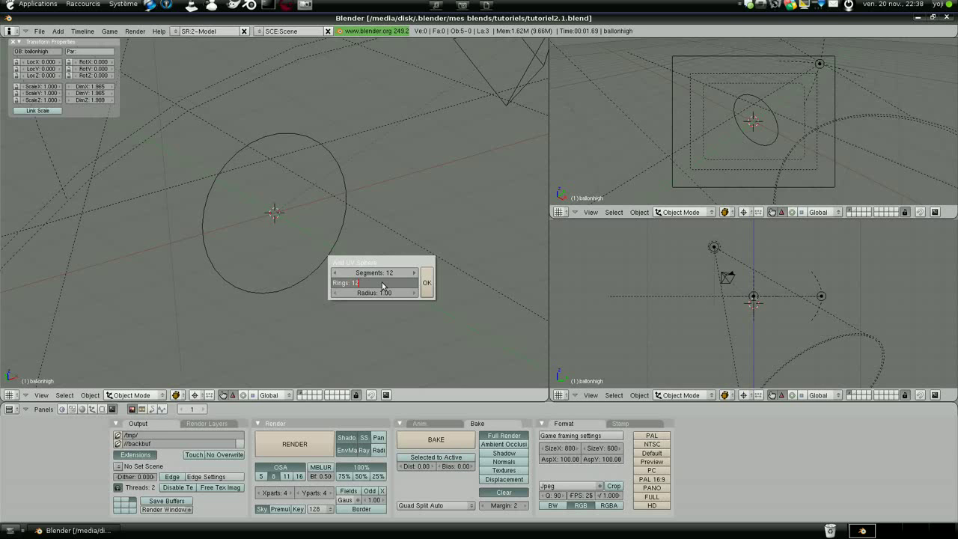
pyautogui.click(431, 280)
pyautogui.click(428, 282)
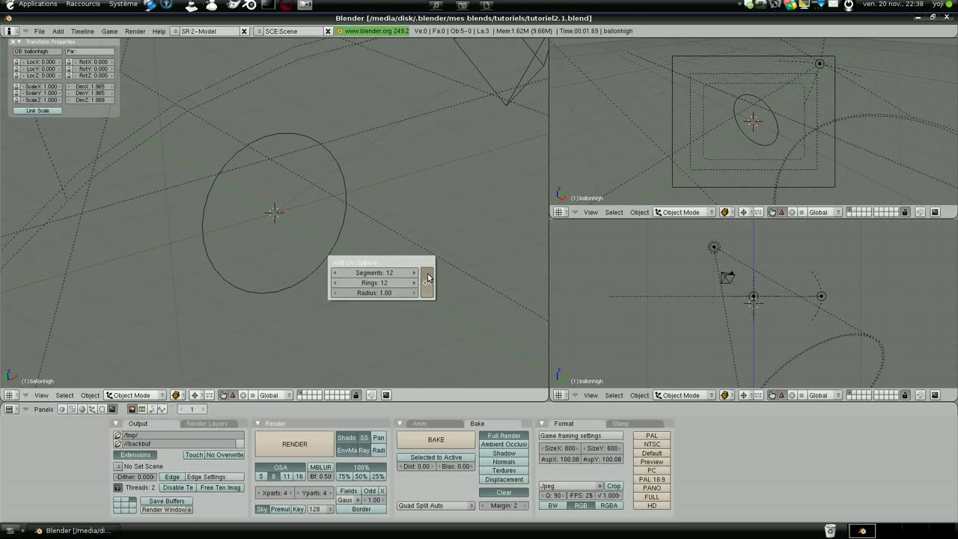
pyautogui.scroll(2, 329, 246)
pyautogui.scroll(1, 327, 241)
pyautogui.scroll(2, 325, 251)
pyautogui.scroll(1, 307, 259)
# Apply Set Smooth to the 12×12 sphere from the Editing (F9) buttons.
pyautogui.scroll(1, 297, 249)
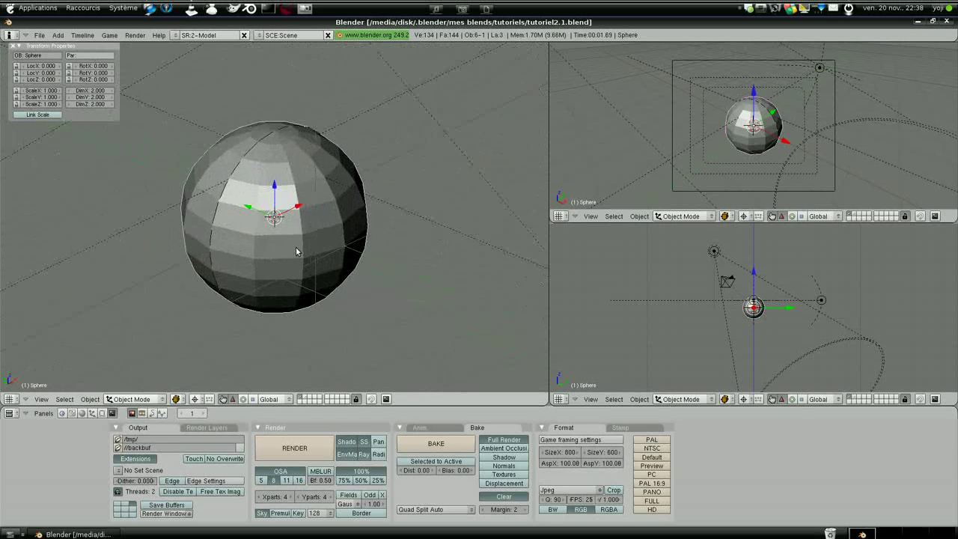
pyautogui.moveTo(297, 249); pyautogui.dragTo(252, 237, button='middle')
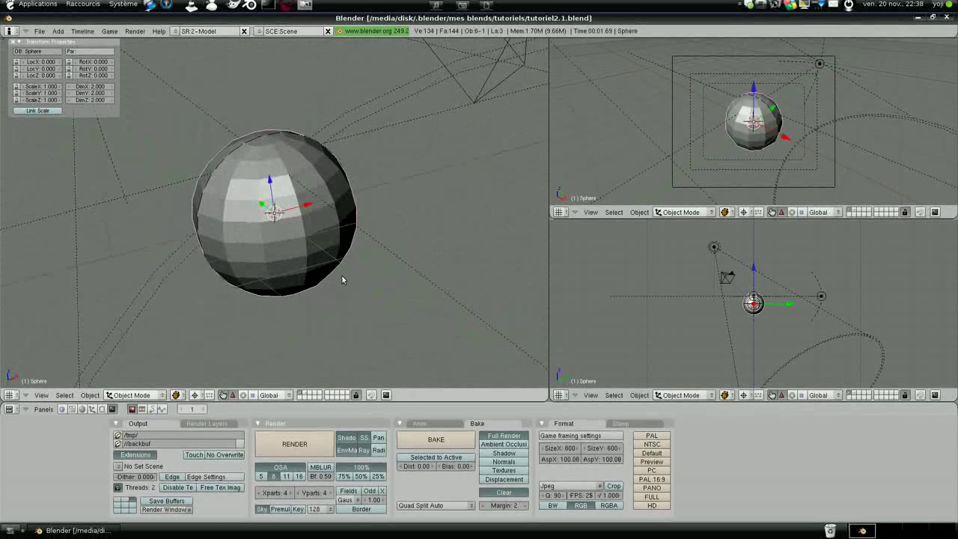
pyautogui.scroll(-3, 300, 254)
pyautogui.scroll(3, 300, 253)
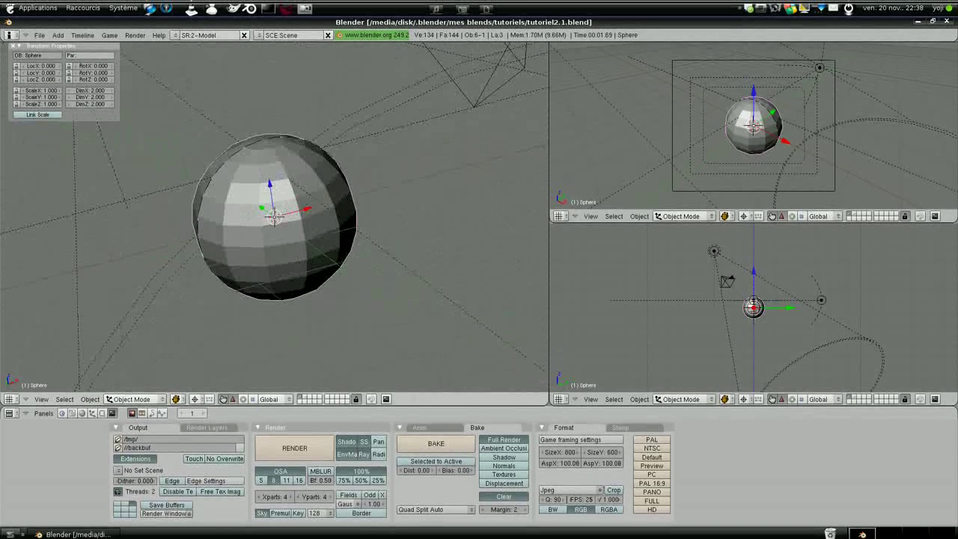
pyautogui.click(83, 409)
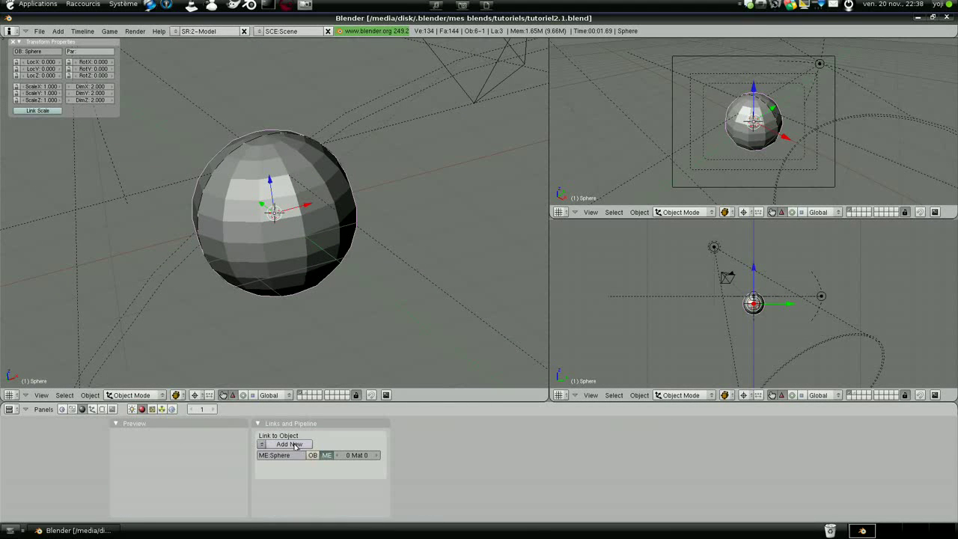
pyautogui.click(102, 409)
pyautogui.click(192, 507)
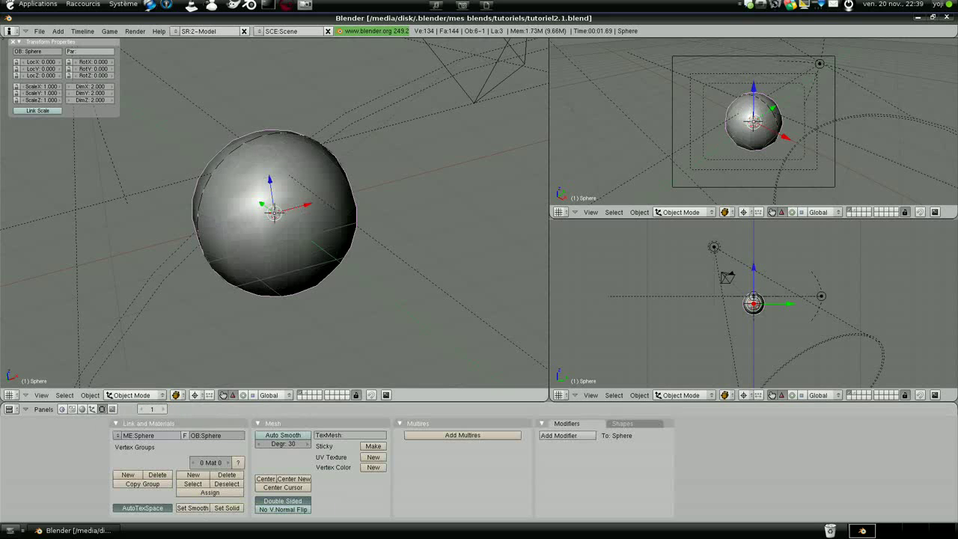
pyautogui.click(557, 395)
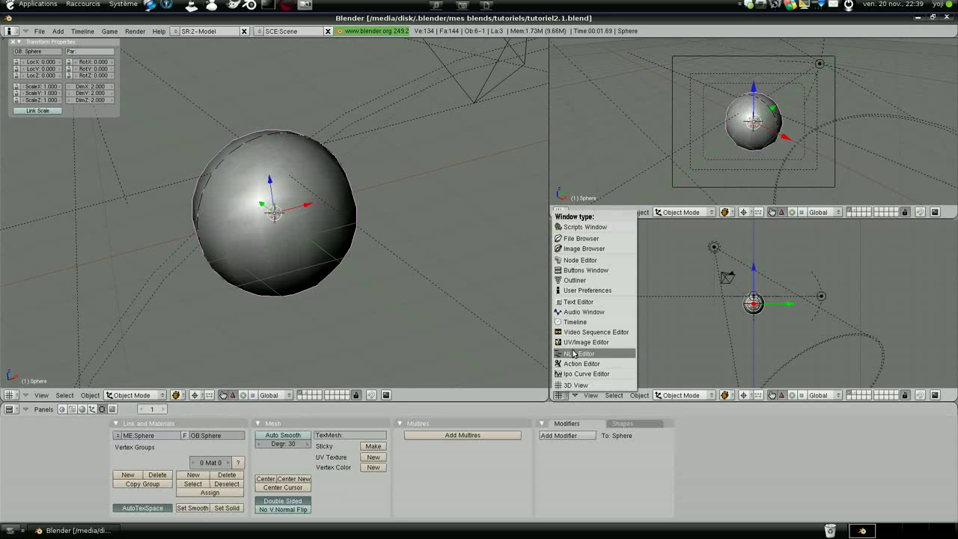
# Turn the lower-right view into a UV/Image Editor and join it with the upper-right view.
pyautogui.click(574, 342)
pyautogui.rightClick(639, 218)
pyautogui.click(627, 232)
pyautogui.click(642, 195)
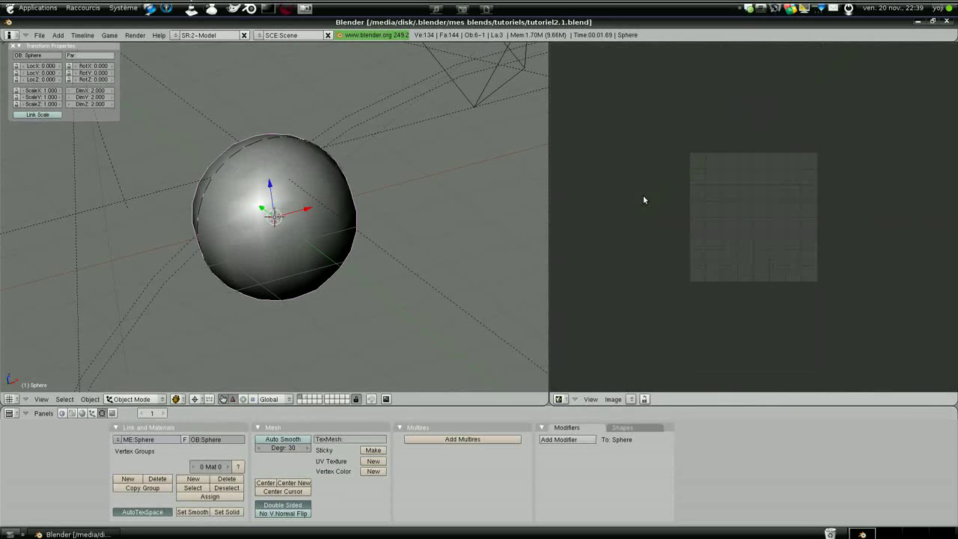
pyautogui.scroll(-2, 274, 282)
pyautogui.scroll(2, 274, 282)
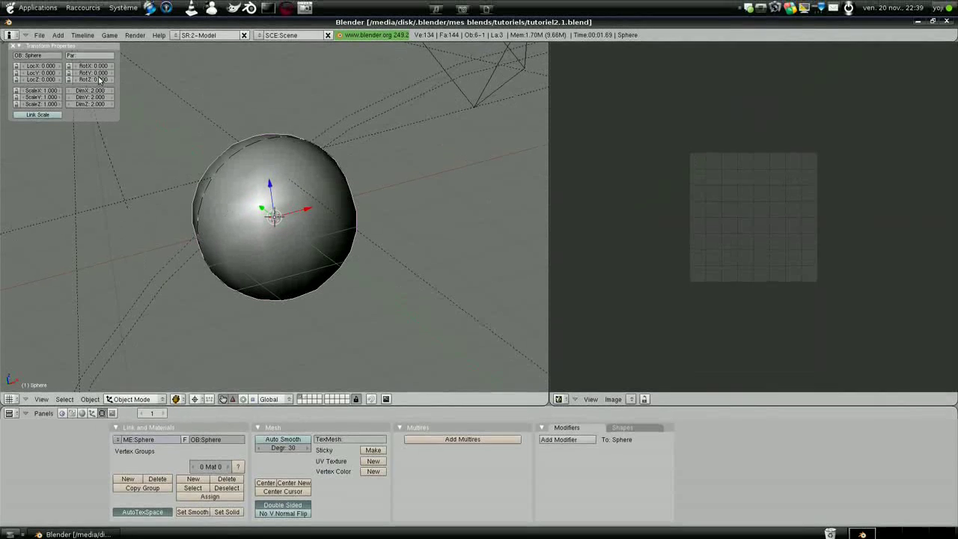
# Rename the sphere object to 'ballonlow'.
pyautogui.click(31, 56)
pyautogui.write('b')
pyautogui.press('Return')
pyautogui.scroll(-2, 273, 210)
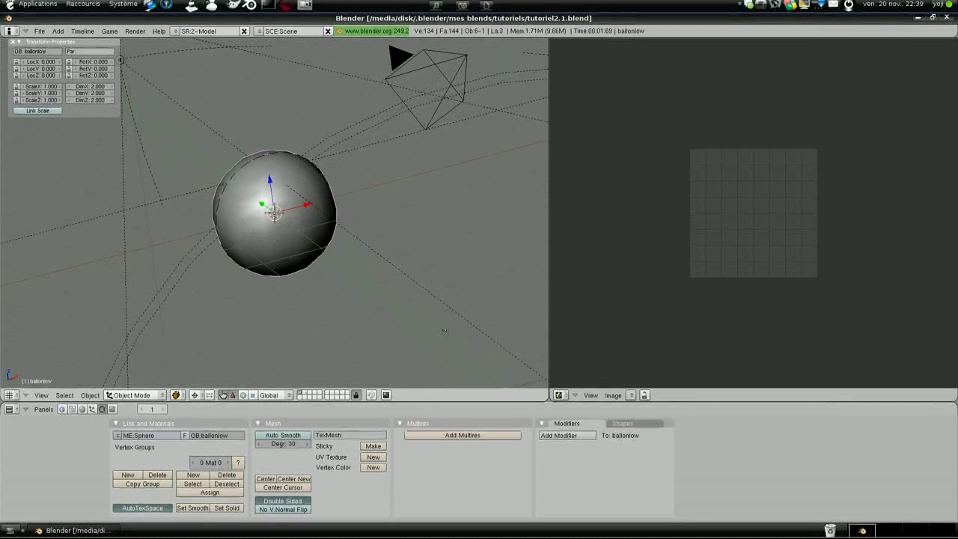
# Create a new 1024 × 1024 image named Untitled via Image > New.
pyautogui.click(618, 395)
pyautogui.click(623, 385)
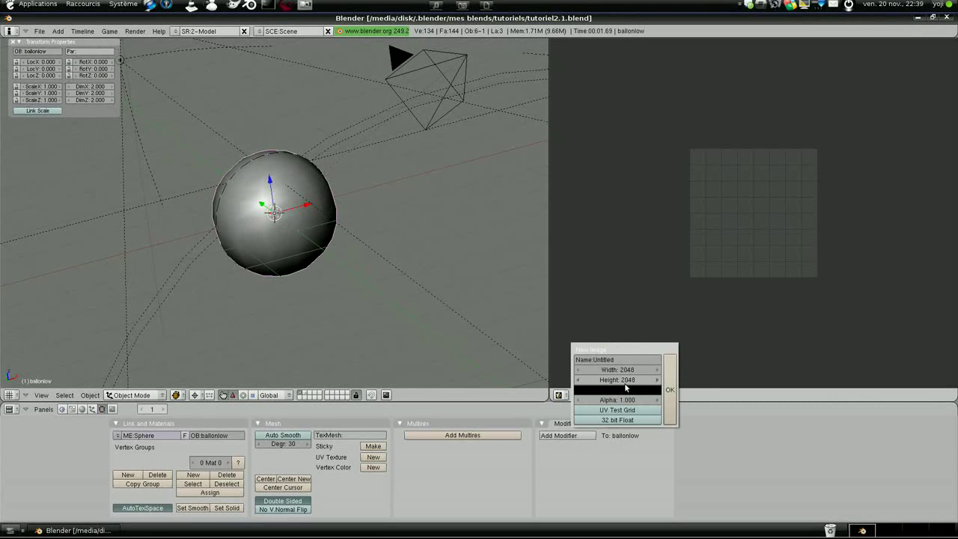
pyautogui.click(621, 369)
pyautogui.write('1024')
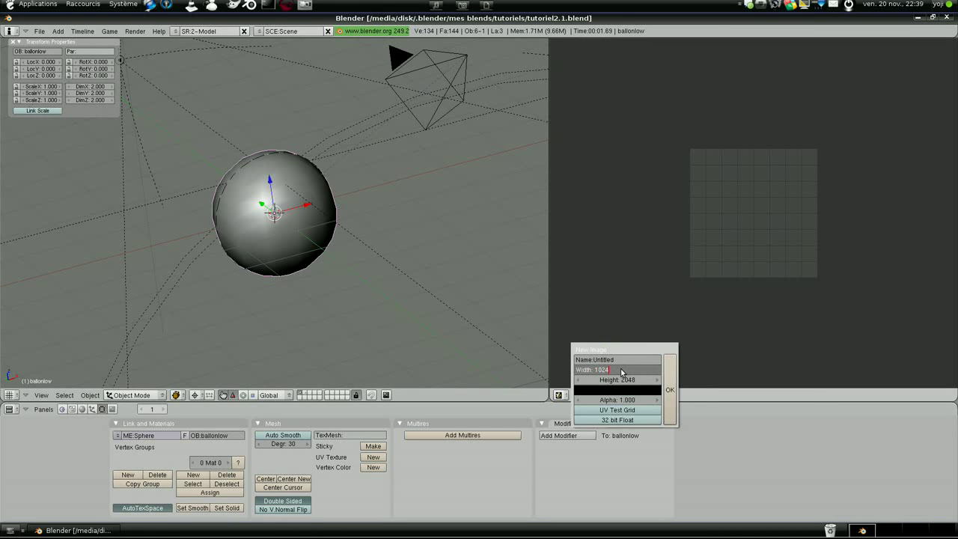
pyautogui.press('Return')
pyautogui.click(625, 381)
pyautogui.write('1')
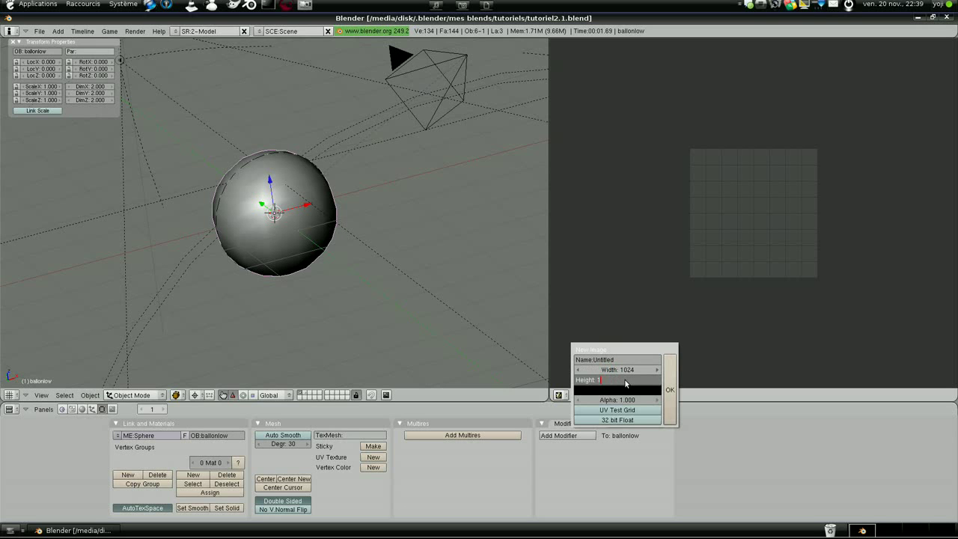
pyautogui.write('024')
pyautogui.press('Return')
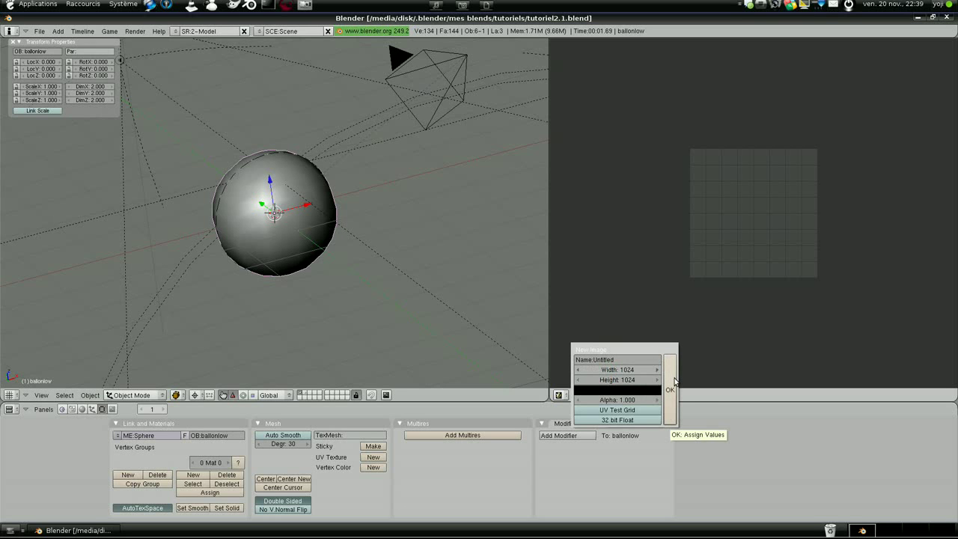
pyautogui.click(600, 360)
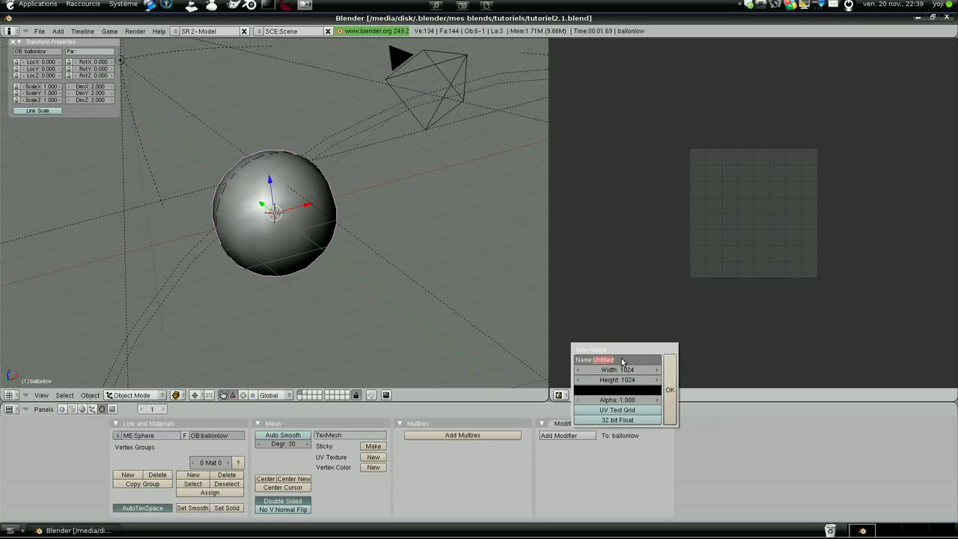
pyautogui.click(670, 386)
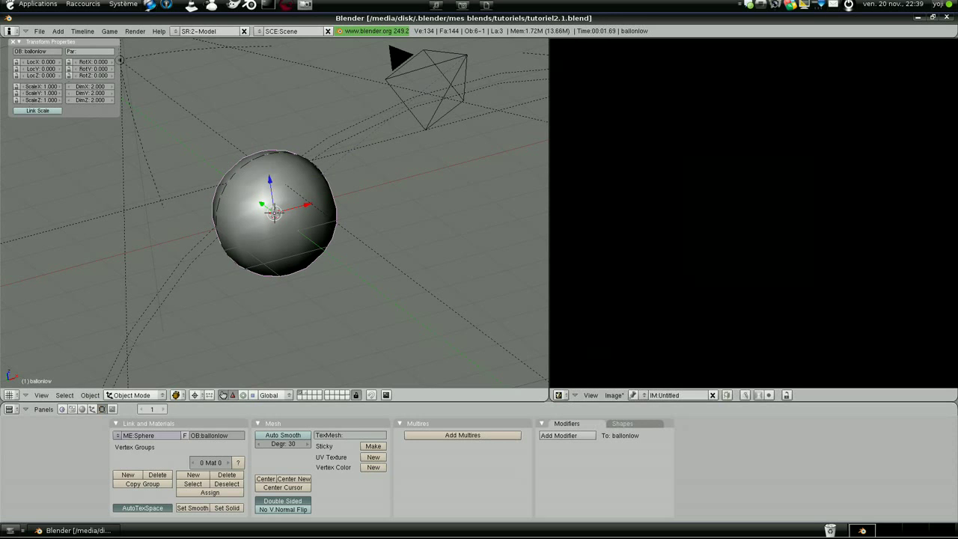
pyautogui.click(112, 409)
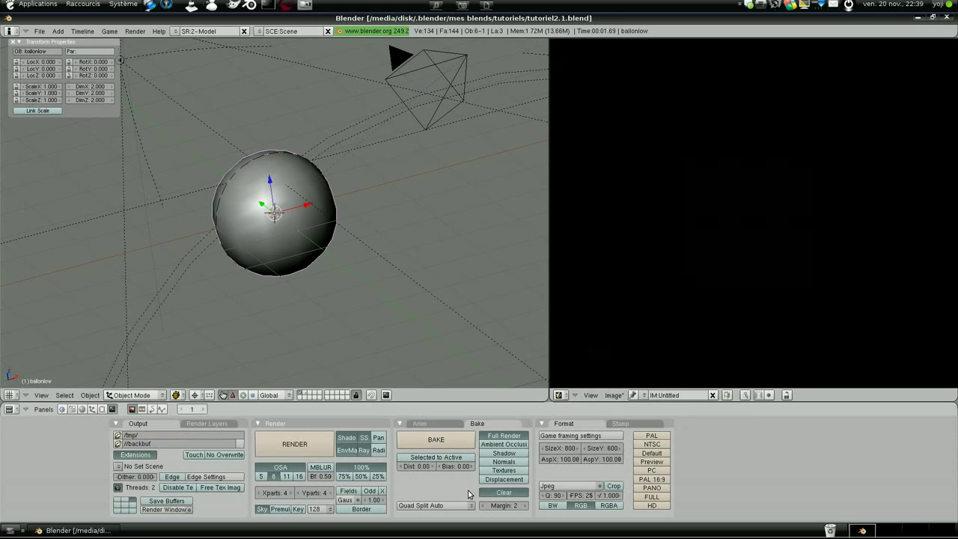
# In the Bake panel, choose Normals and set Normal Space to Tangent.
pyautogui.click(512, 463)
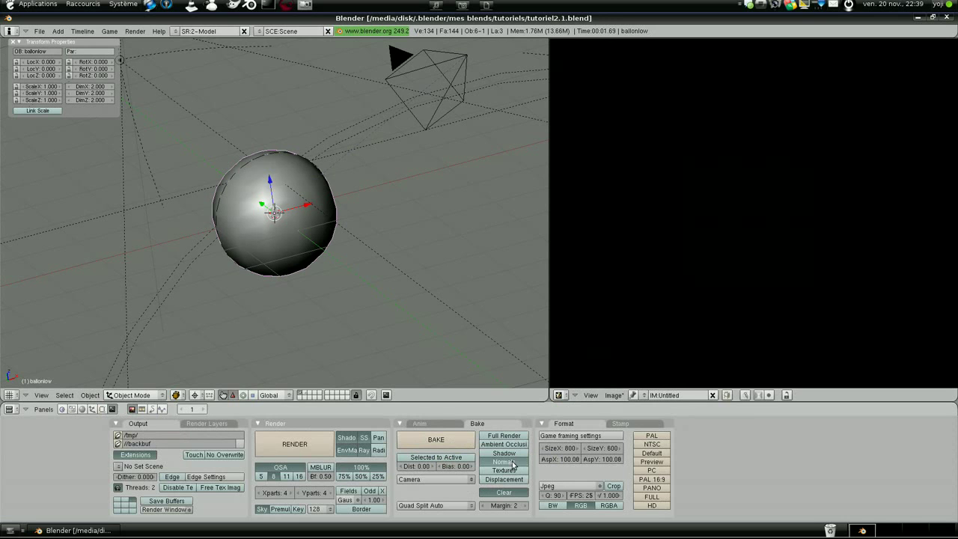
pyautogui.click(448, 479)
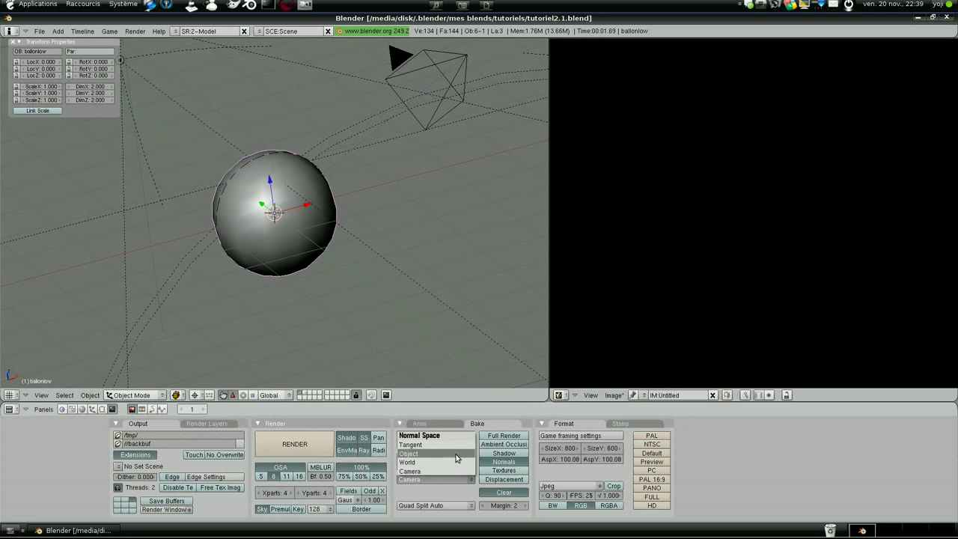
pyautogui.click(456, 445)
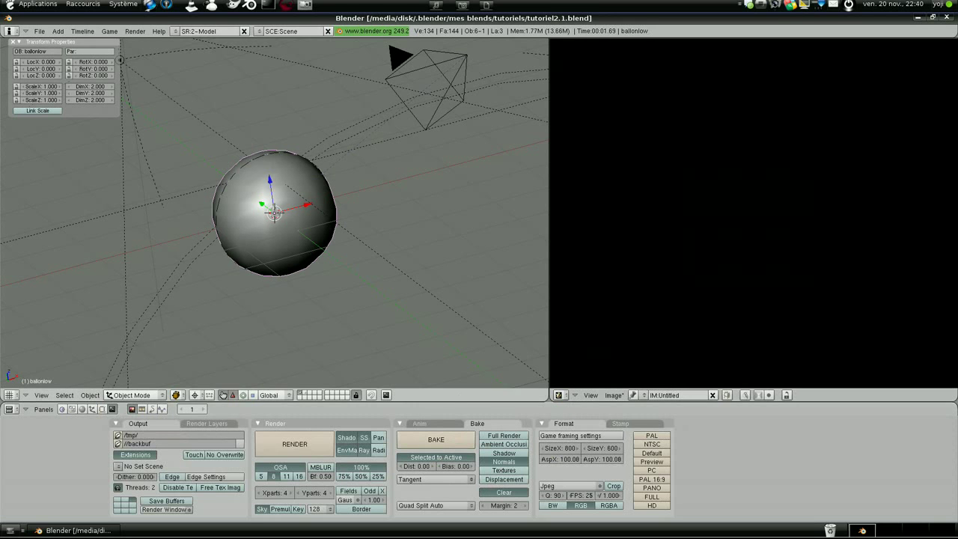
# Show the ballonhigh layer and select ballonhigh, then ballonlow as active.
pyautogui.keyDown('shift'); pyautogui.click(306, 395); pyautogui.keyUp('shift')
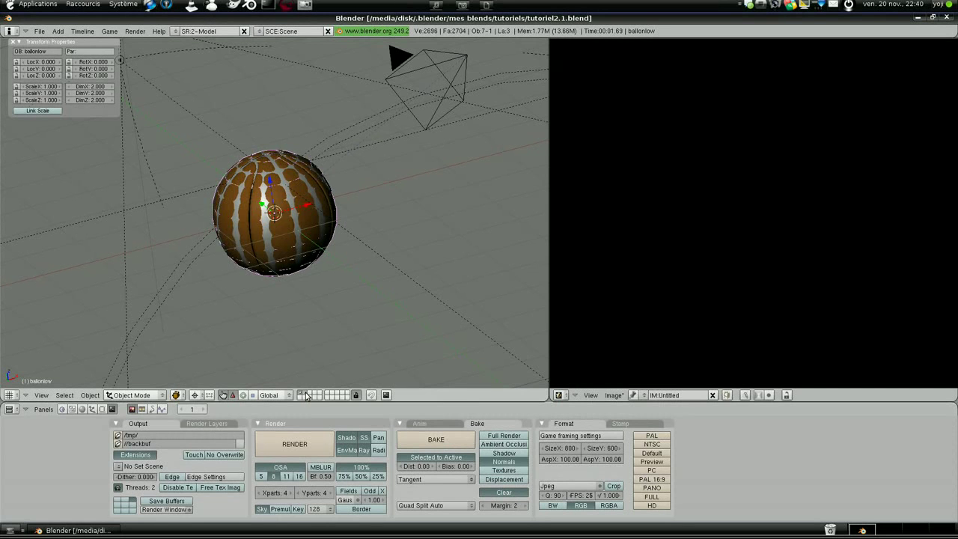
pyautogui.scroll(5, 311, 229)
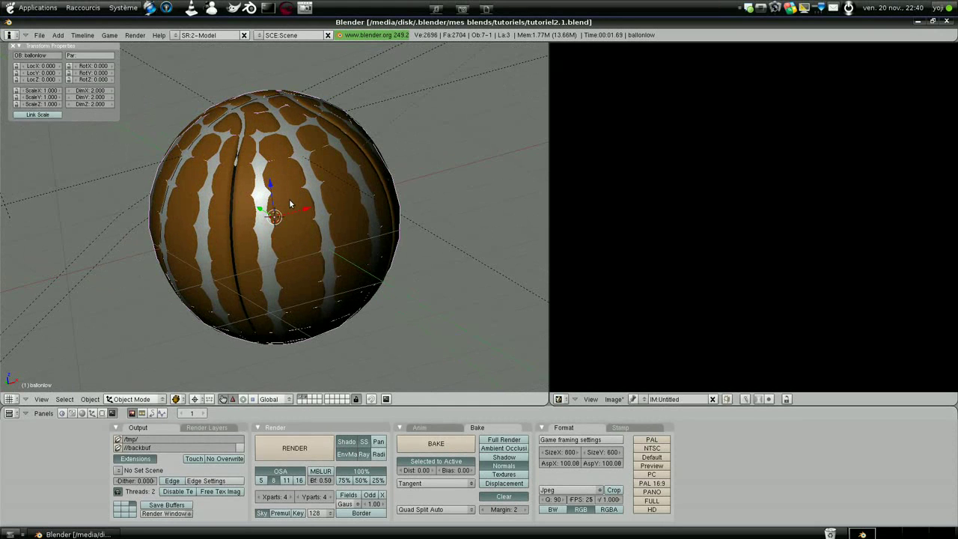
pyautogui.rightClick(290, 203)
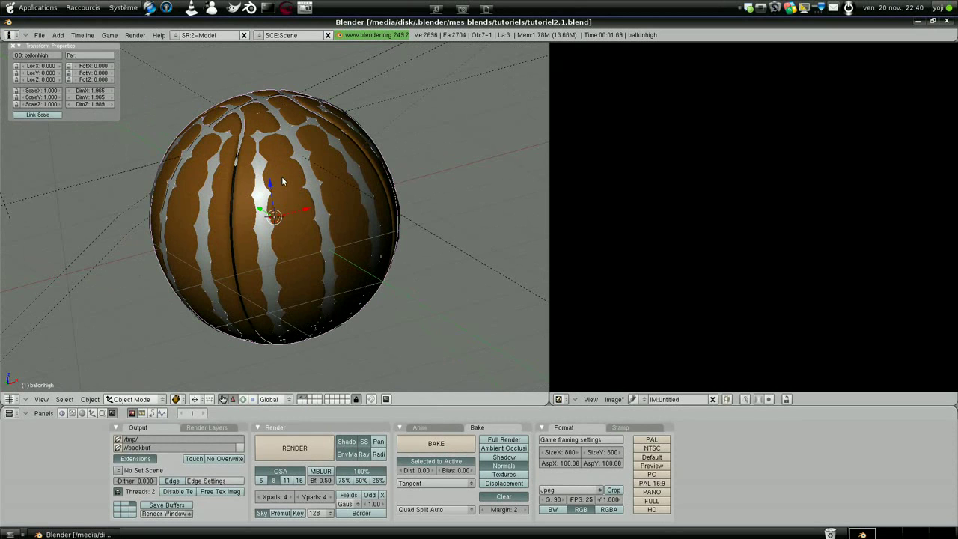
pyautogui.rightClick(313, 181)
# Rotate ballonlow slightly and run BAKE, which reports 'No images found to bake to'.
pyautogui.press('r')
pyautogui.click(343, 187)
pyautogui.scroll(-2, 296, 206)
pyautogui.scroll(1, 297, 207)
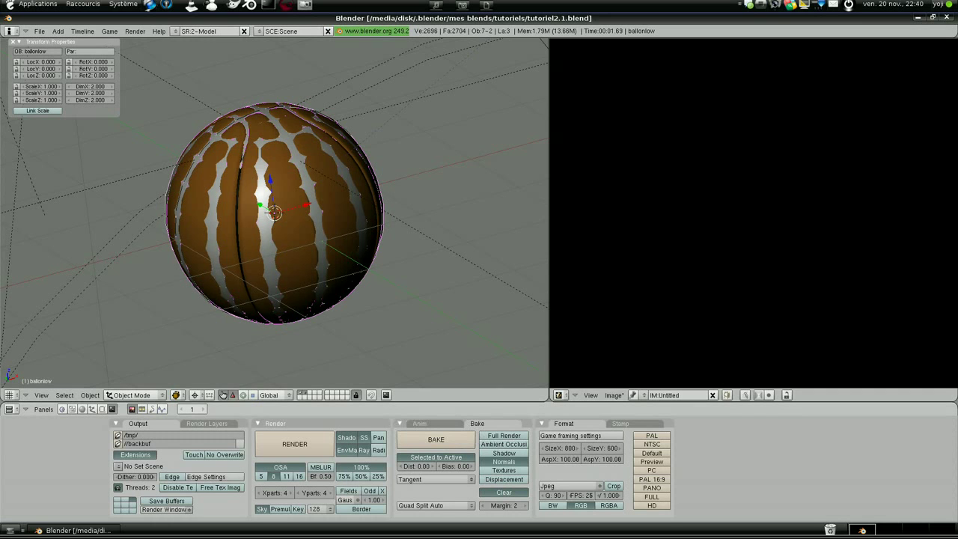
pyautogui.click(439, 445)
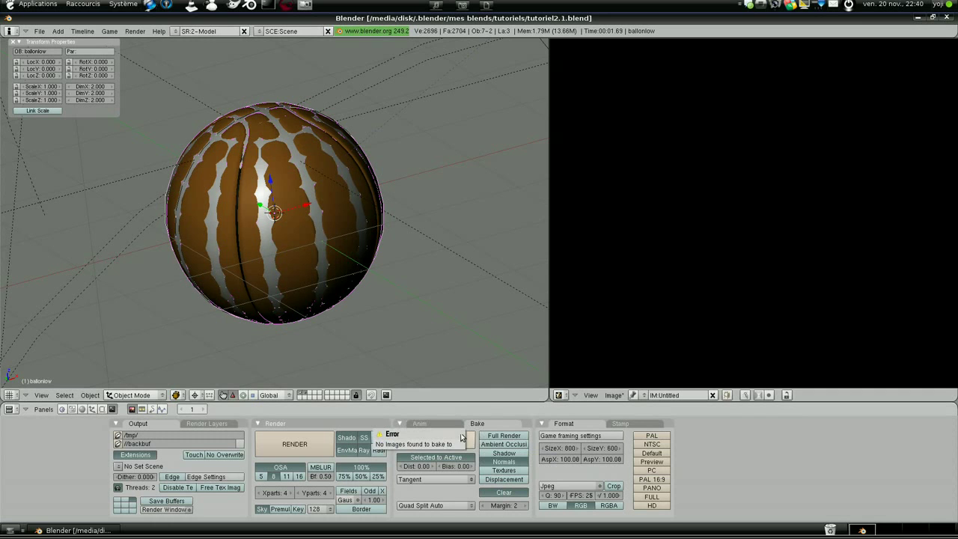
# Keep the Untitled image loaded, hide ballonhigh, and enter Edit Mode on ballonlow.
pyautogui.click(644, 395)
pyautogui.click(668, 375)
pyautogui.rightClick(316, 222)
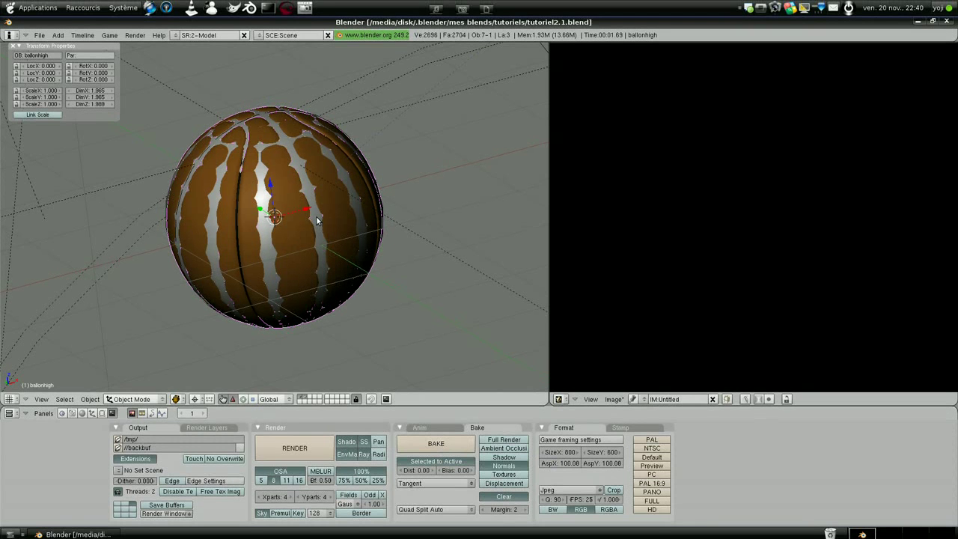
pyautogui.rightClick(316, 222)
pyautogui.press('h')
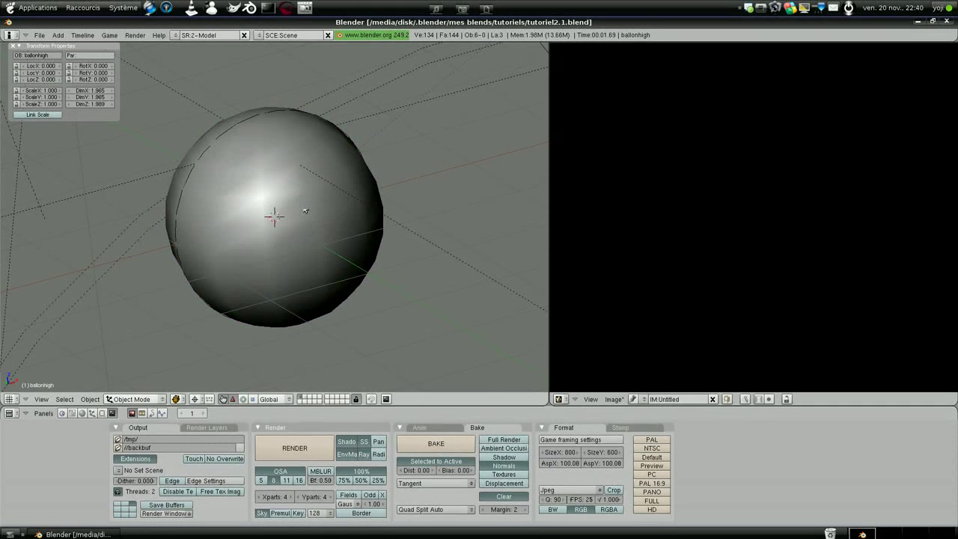
pyautogui.press('Tab')
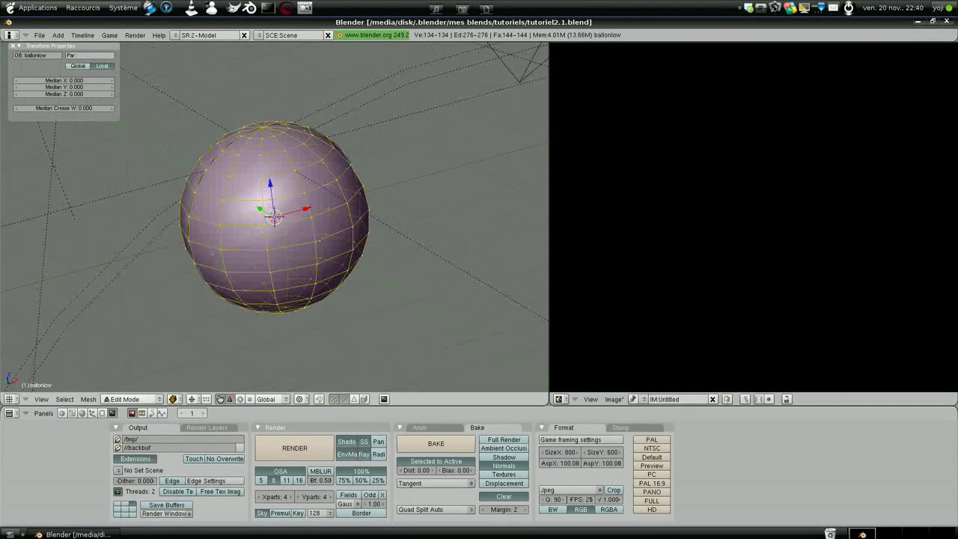
# In edge select mode, pick two vertical edge loops and mark them as UV seams.
pyautogui.scroll(2, 303, 266)
pyautogui.click(344, 397)
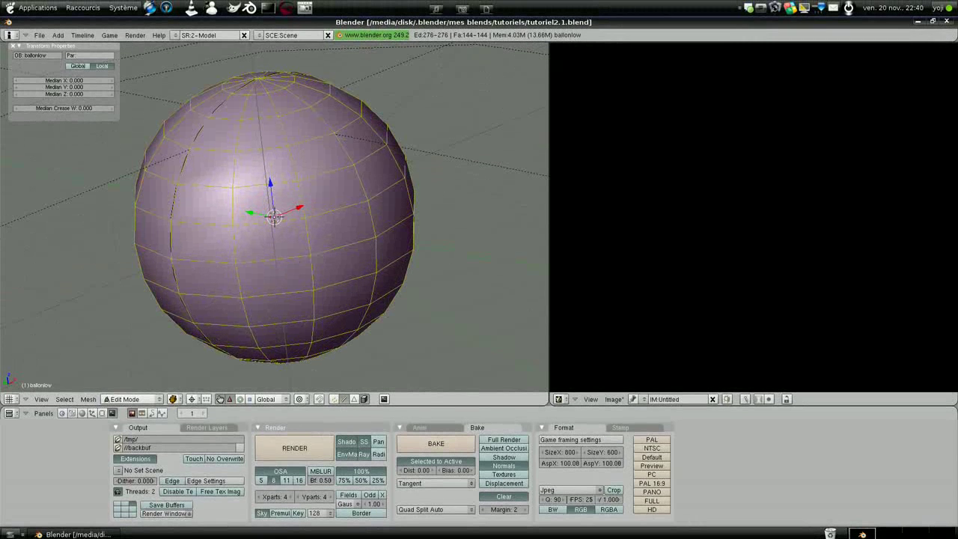
pyautogui.rightClick(282, 259)
pyautogui.moveTo(282, 258)
pyautogui.mouseDown(button='middle')
pyautogui.moveTo(314, 247)
pyautogui.moveTo(270, 294)
pyautogui.moveTo(288, 299)
pyautogui.mouseUp(button='middle')
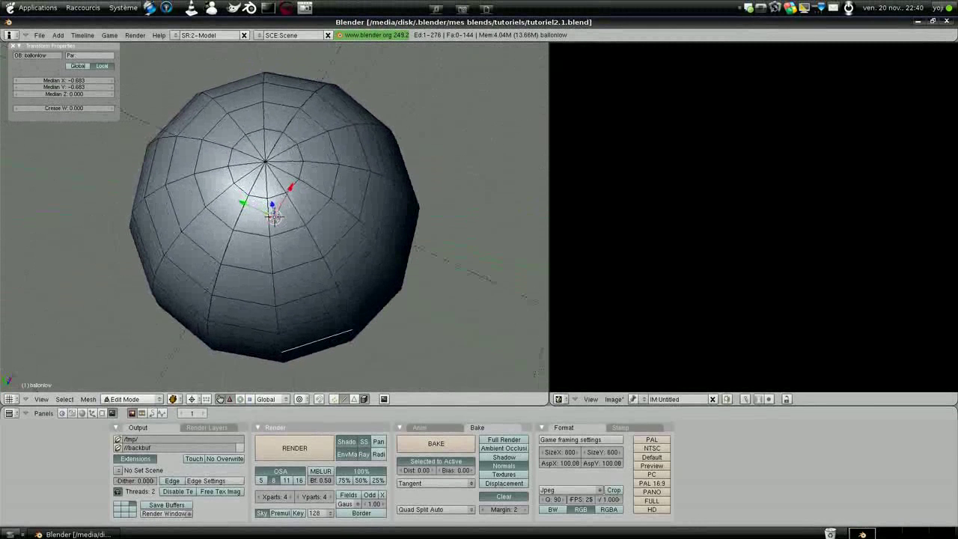
pyautogui.keyDown('alt'); pyautogui.rightClick(230, 245); pyautogui.keyUp('alt')
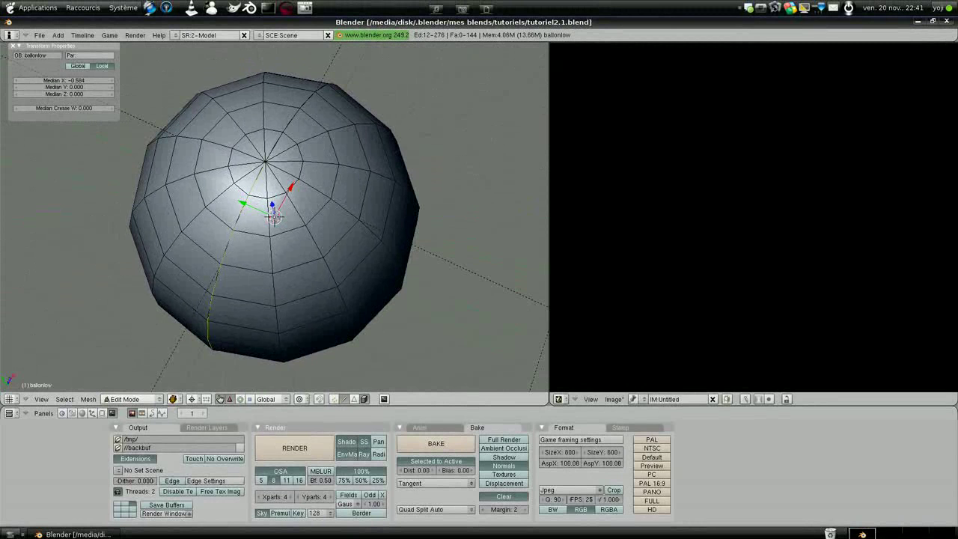
pyautogui.keyDown('alt'); pyautogui.keyDown('shift'); pyautogui.rightClick(290, 124); pyautogui.keyUp('shift'); pyautogui.keyUp('alt')
pyautogui.moveTo(290, 123)
pyautogui.mouseDown(button='middle')
pyautogui.moveTo(366, 252)
pyautogui.moveTo(401, 197)
pyautogui.mouseUp(button='middle')
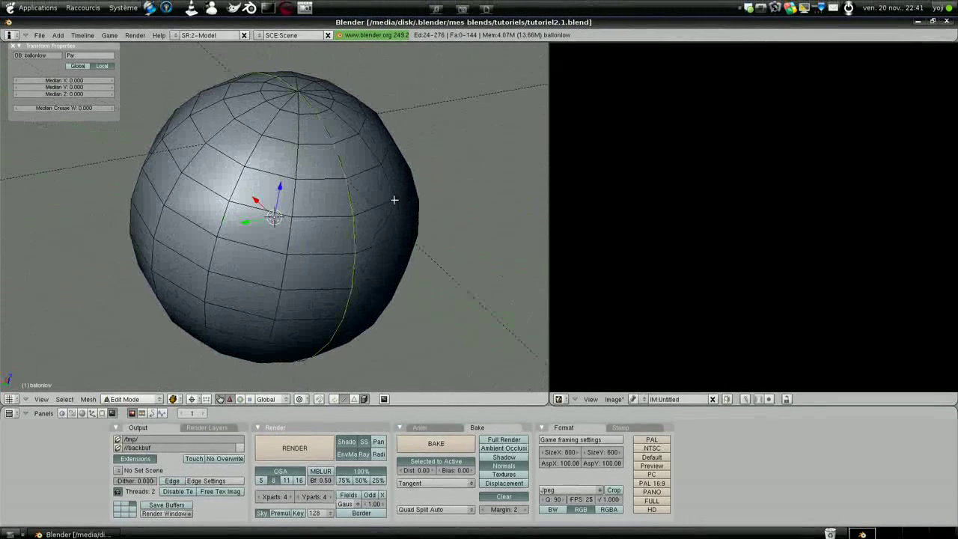
pyautogui.hotkey('ctrl', 'e')
pyautogui.click(393, 199)
pyautogui.scroll(-2, 305, 277)
pyautogui.moveTo(303, 273); pyautogui.dragTo(349, 267, button='middle')
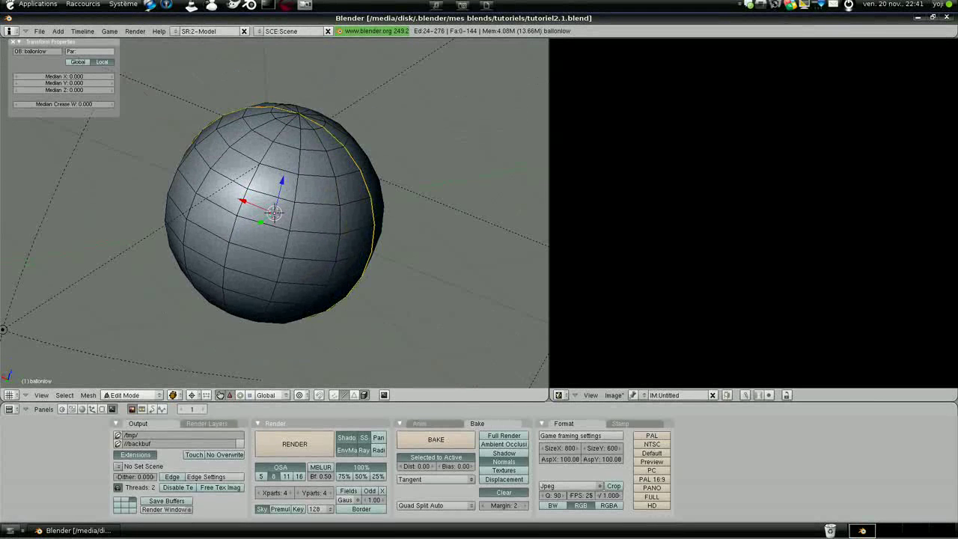
# Select the whole ball mesh and unwrap it into two circular UV islands.
pyautogui.press('a')
pyautogui.press('a')
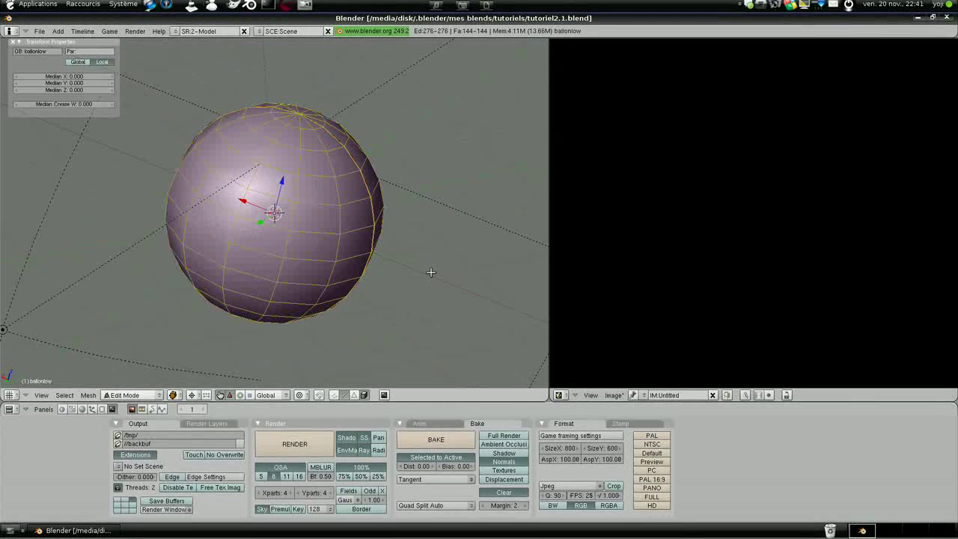
pyautogui.press('u')
pyautogui.click(368, 317)
pyautogui.scroll(-3, 367, 318)
pyautogui.scroll(-3, 789, 274)
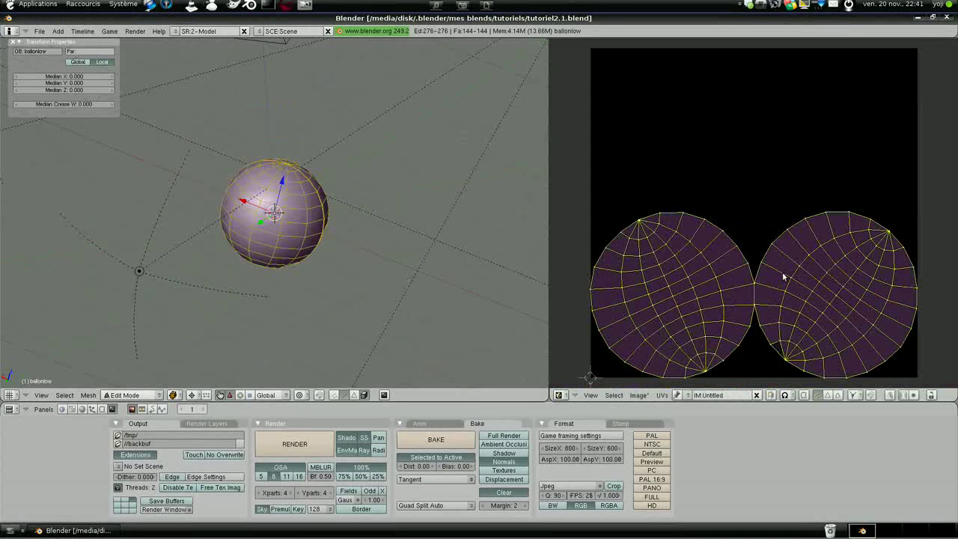
pyautogui.scroll(2, 788, 274)
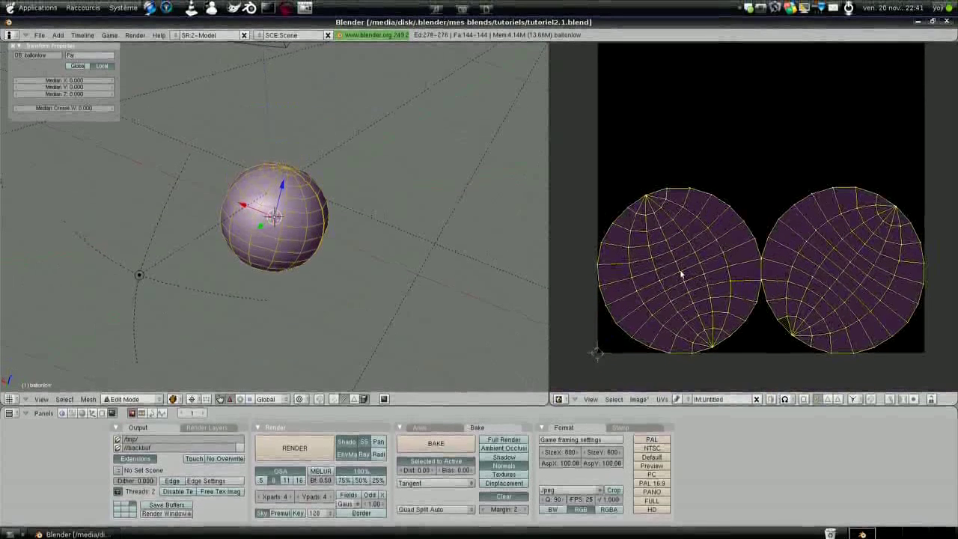
# Move the left UV island higher and the right island up and left, diagonally.
pyautogui.press('a')
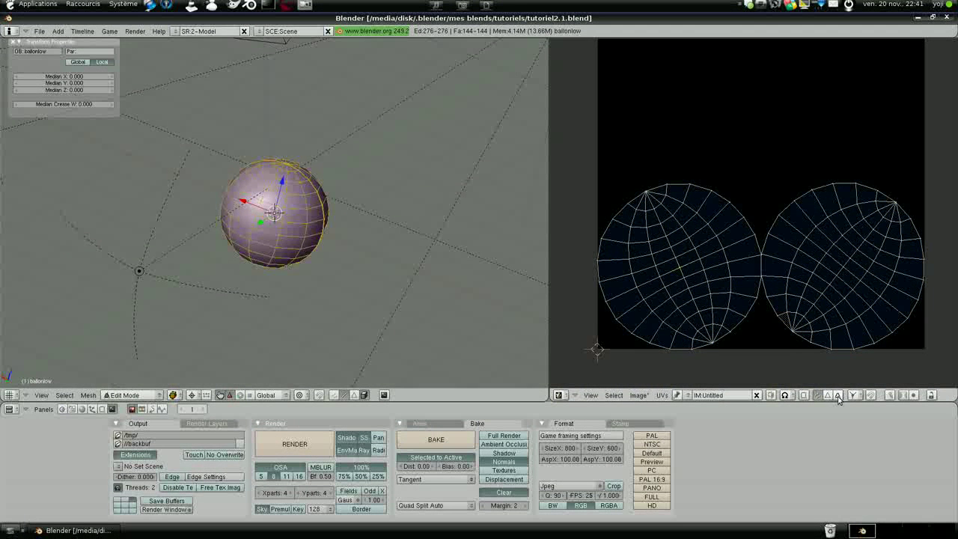
pyautogui.press('l')
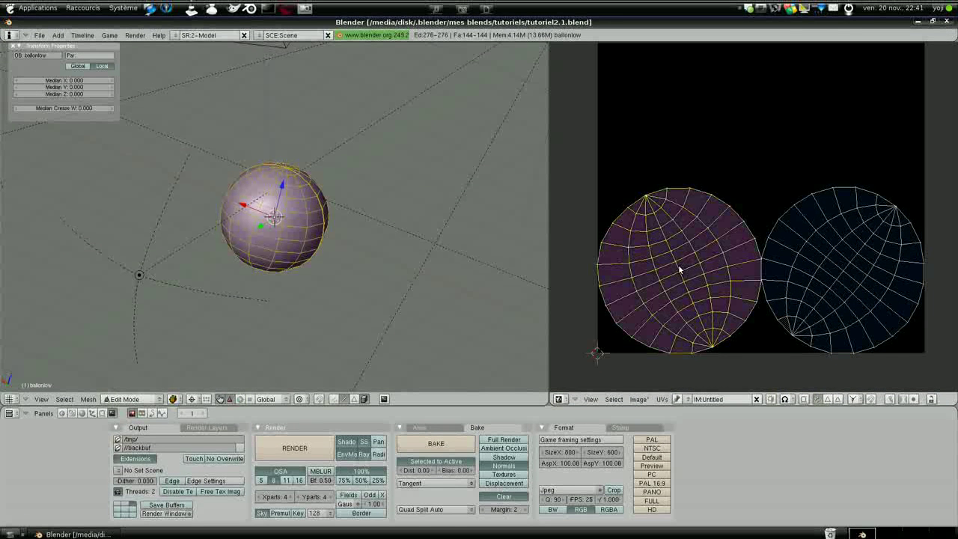
pyautogui.press('g')
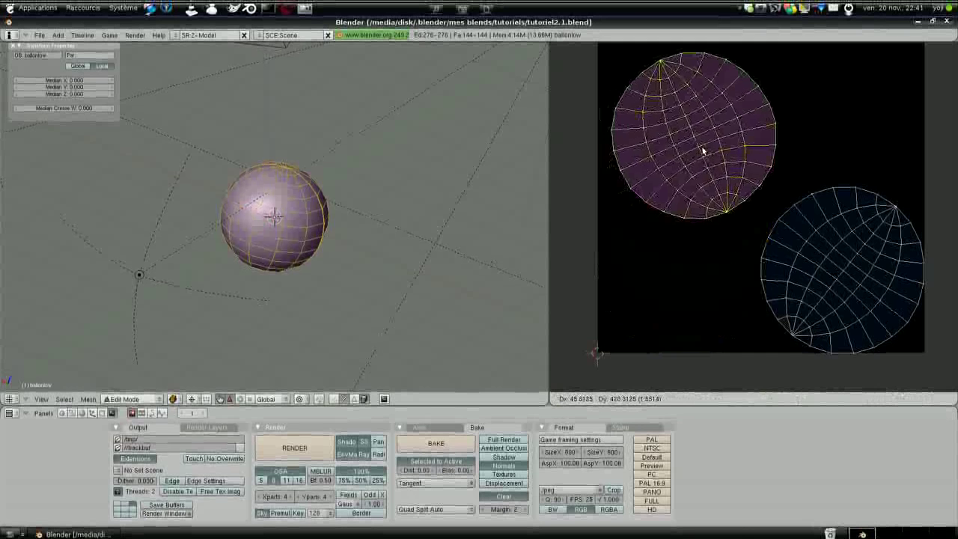
pyautogui.click(707, 152)
pyautogui.scroll(-4, 748, 217)
pyautogui.scroll(2, 796, 238)
pyautogui.press('a')
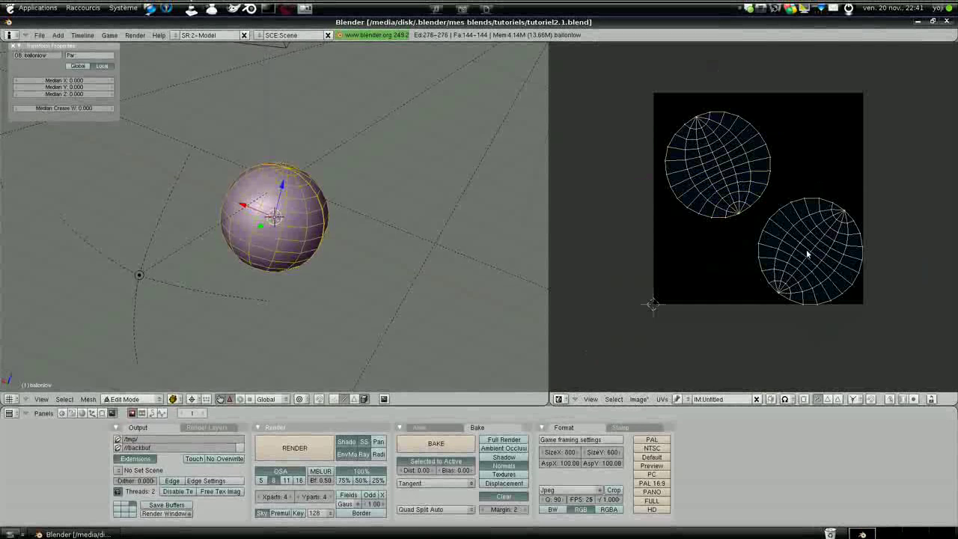
pyautogui.press('l')
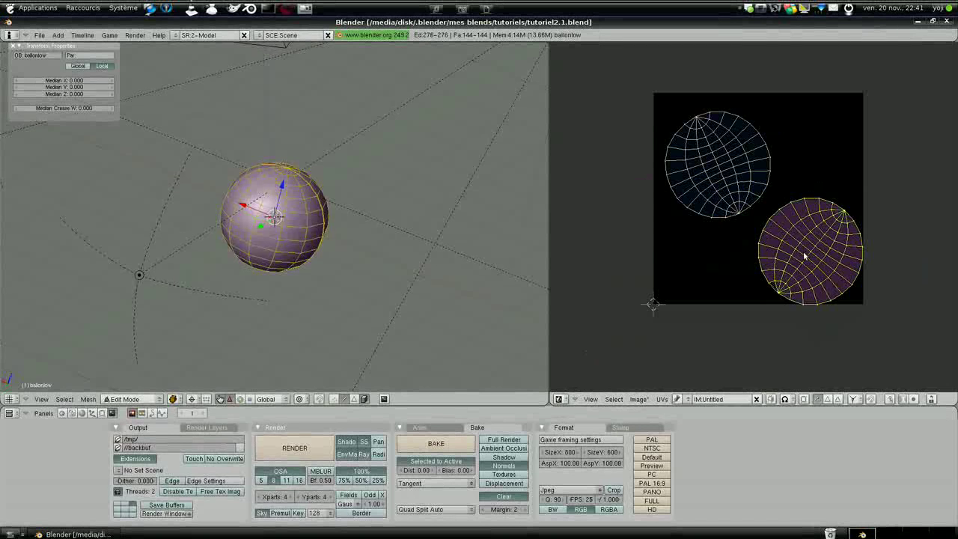
pyautogui.press('g')
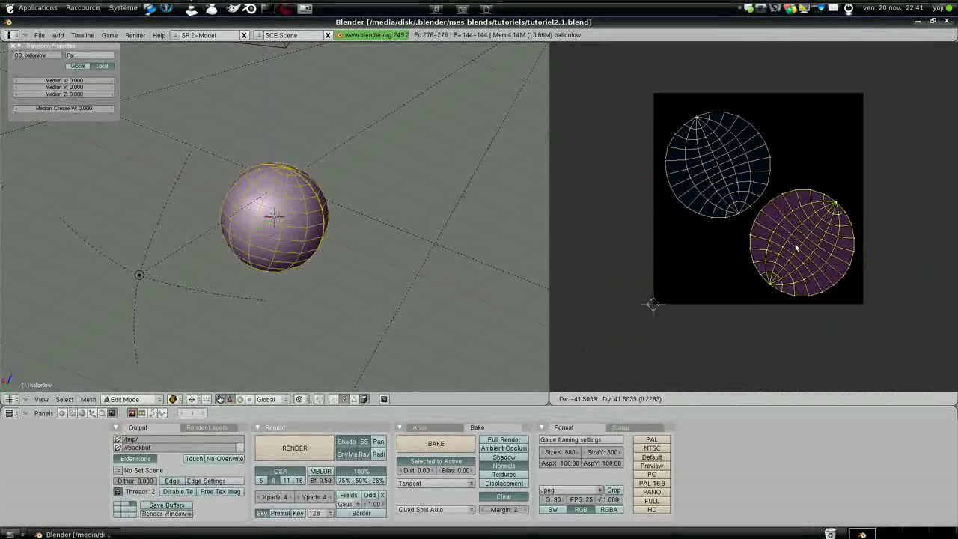
pyautogui.click(795, 244)
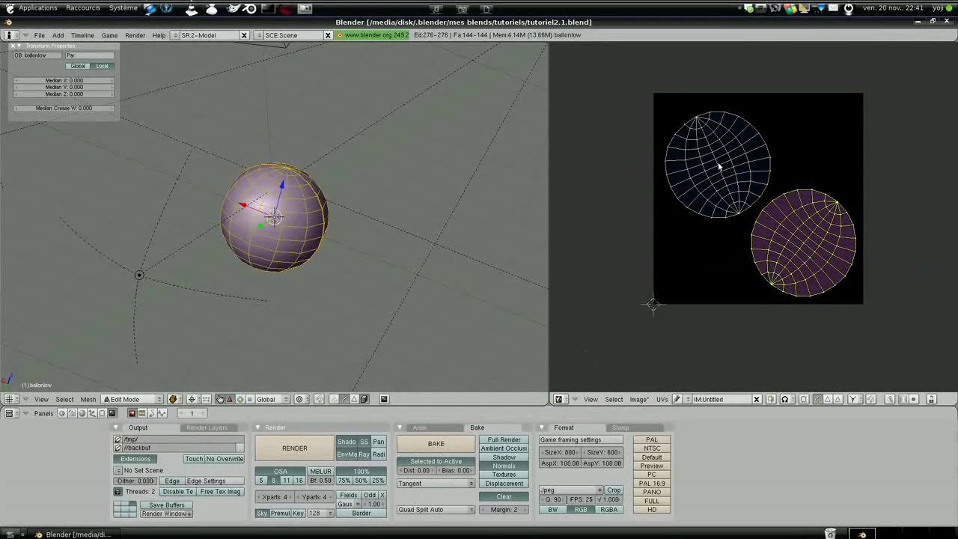
# Nudge the upper-left UV island upward and enlarge it.
pyautogui.press('a')
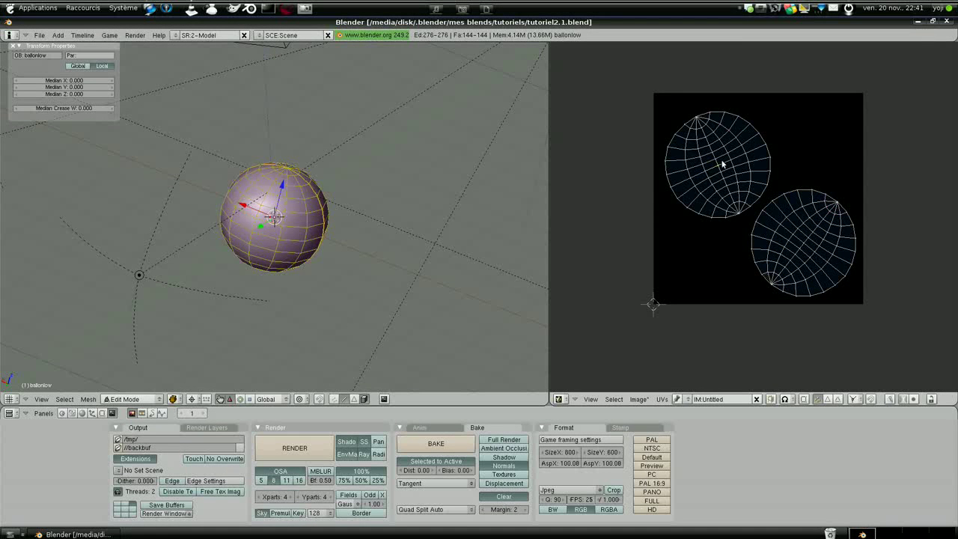
pyautogui.press('l')
pyautogui.press('g')
pyautogui.click(720, 159)
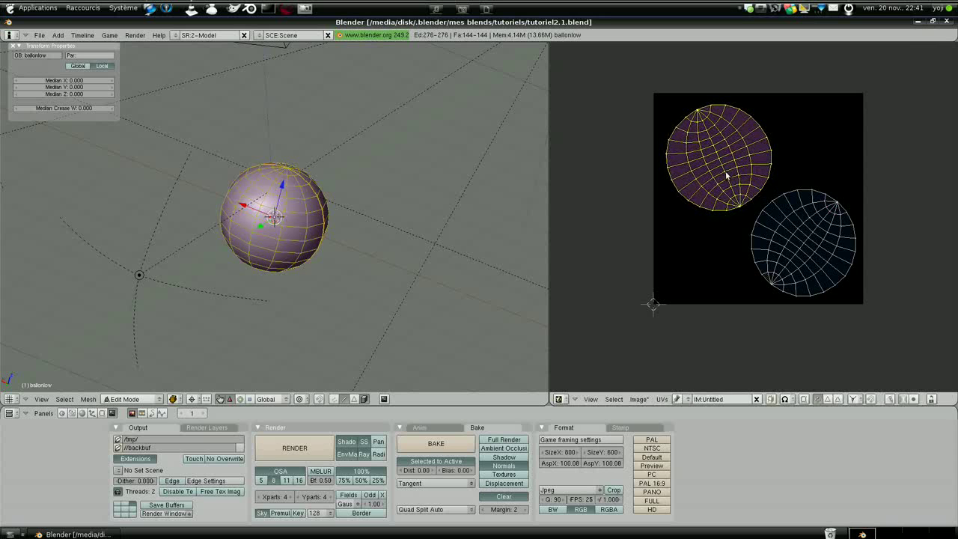
pyautogui.press('s')
pyautogui.click(736, 185)
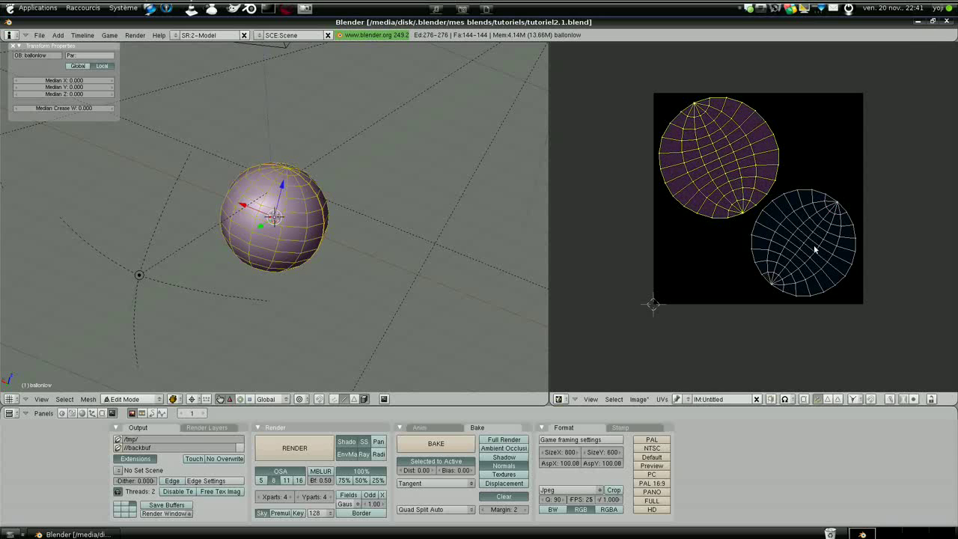
# Enlarge the lower-right UV island, then return the ball to Object Mode.
pyautogui.press('a')
pyautogui.press('l')
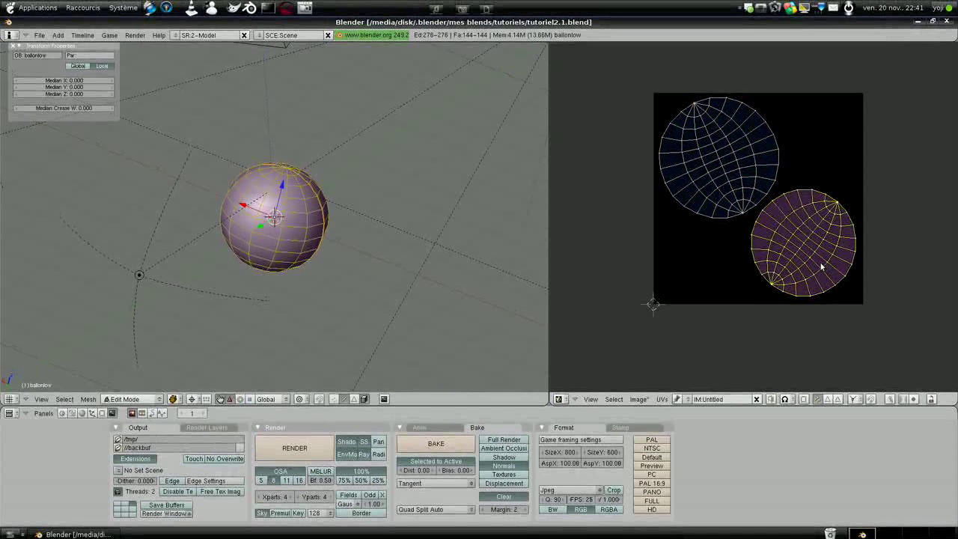
pyautogui.press('s')
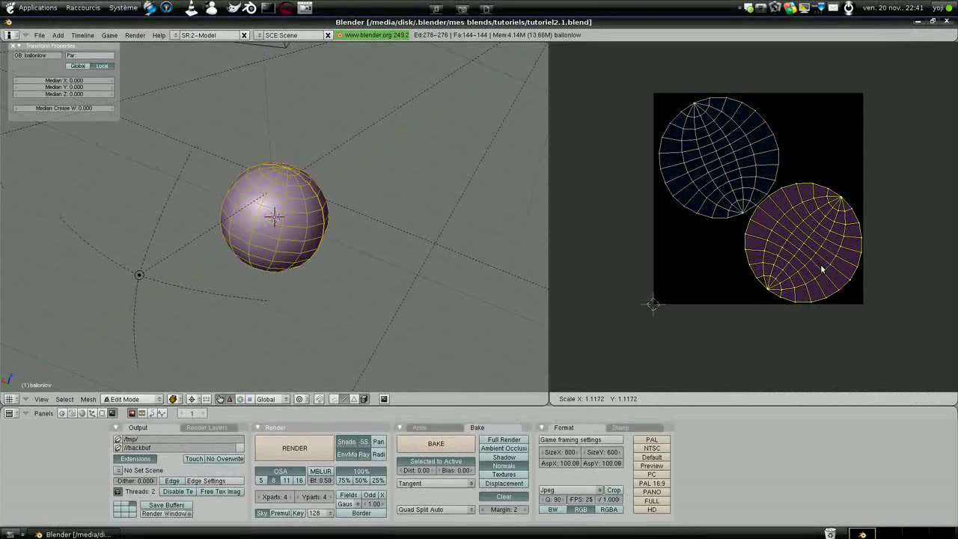
pyautogui.click(821, 263)
pyautogui.scroll(2, 721, 180)
pyautogui.scroll(-3, 721, 183)
pyautogui.scroll(1, 723, 193)
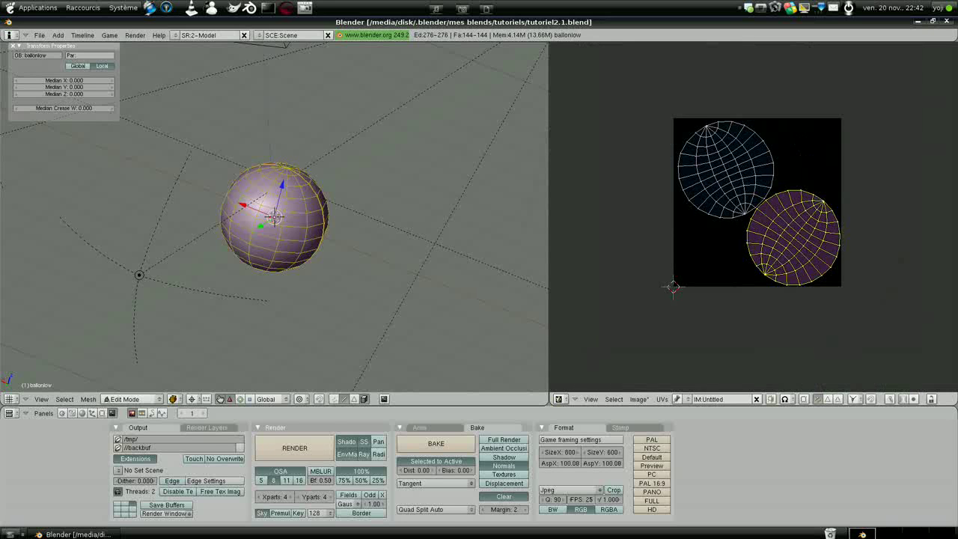
pyautogui.press('Tab')
pyautogui.scroll(-1, 372, 281)
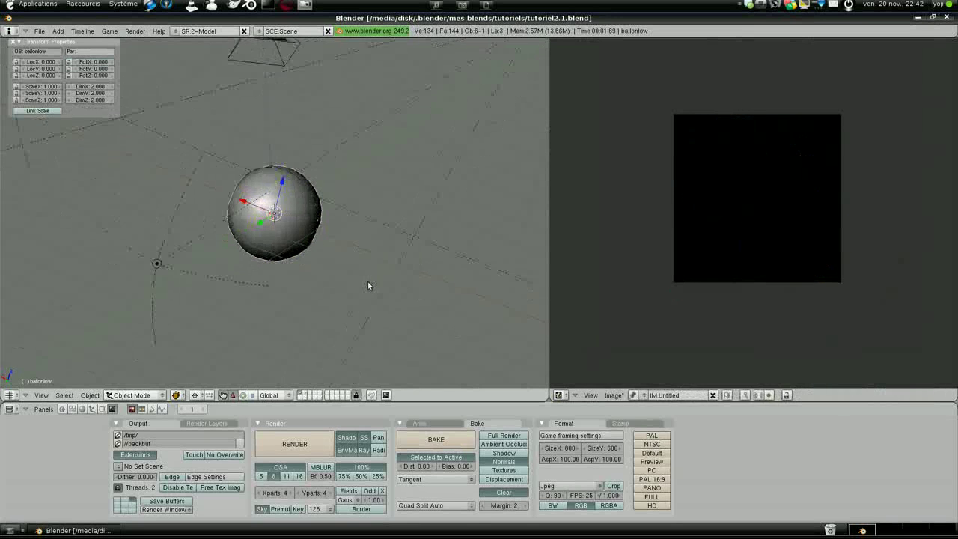
# Show the high-detail ball's layer and select both balls for baking.
pyautogui.keyDown('shift'); pyautogui.click(306, 395); pyautogui.keyUp('shift')
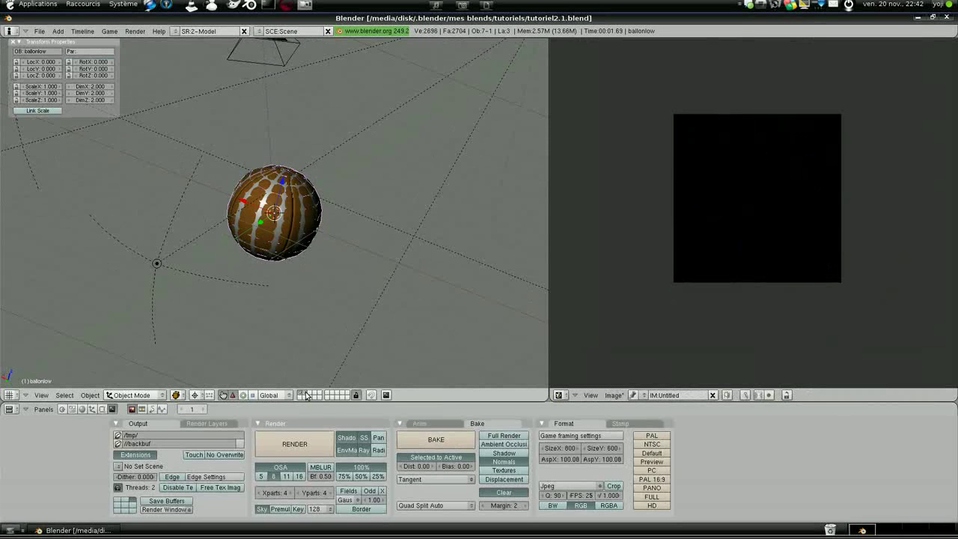
pyautogui.scroll(4, 317, 283)
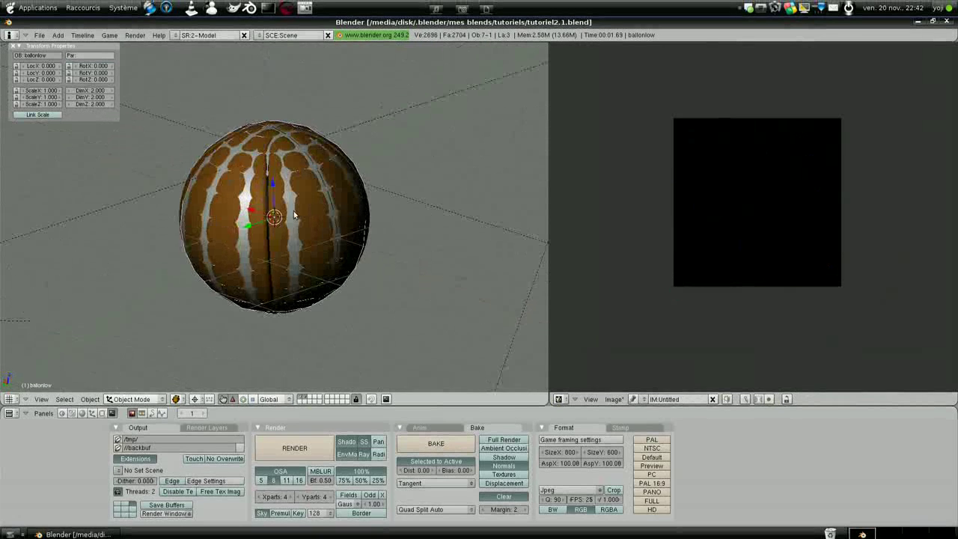
pyautogui.keyDown('shift'); pyautogui.rightClick(294, 216); pyautogui.keyUp('shift')
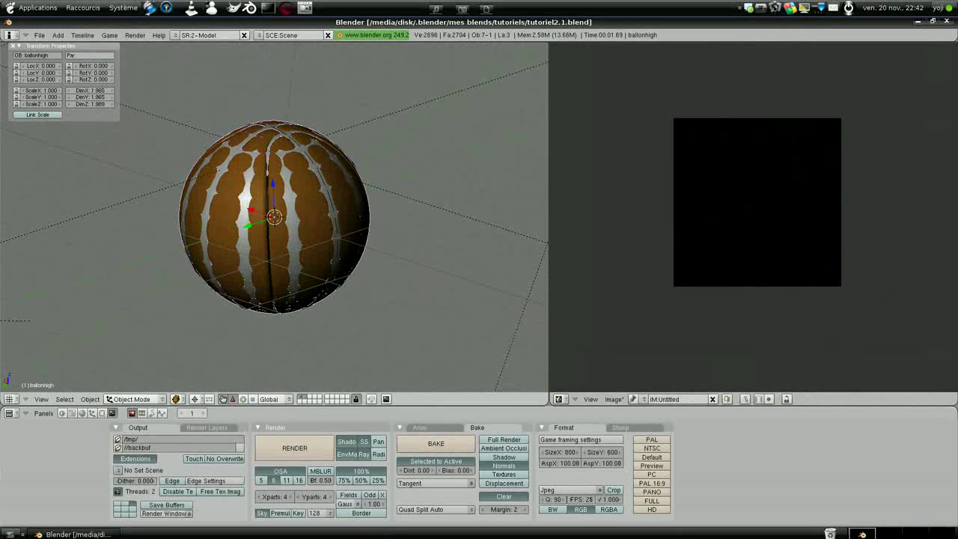
# Bake the Normals map onto the low-poly ball, then select only the high-detail ball.
pyautogui.click(436, 440)
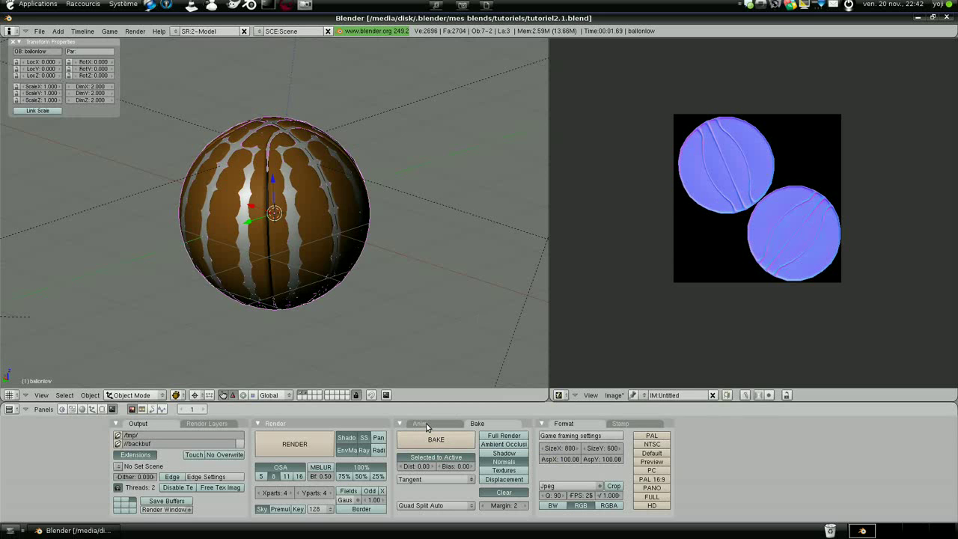
pyautogui.scroll(6, 788, 272)
pyautogui.scroll(-4, 788, 272)
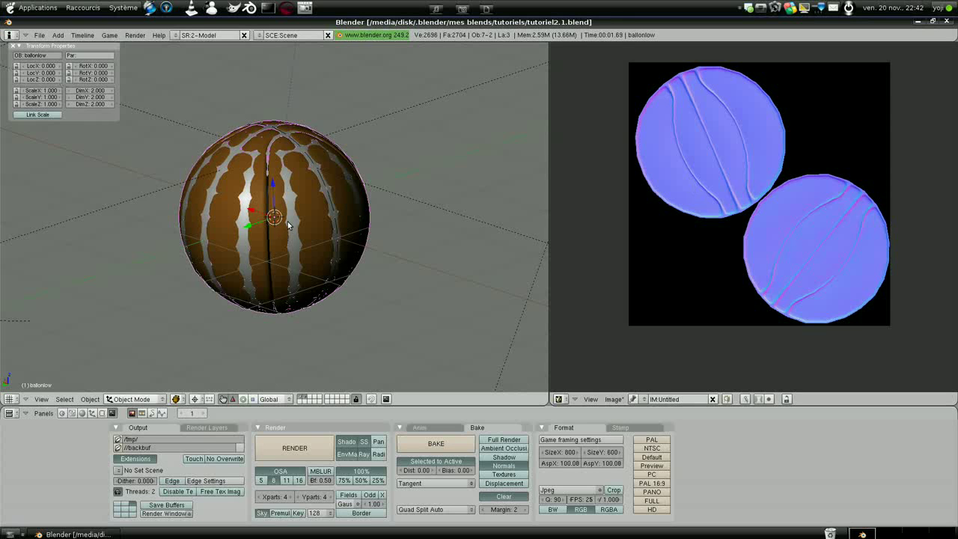
pyautogui.scroll(-3, 288, 224)
pyautogui.scroll(3, 288, 224)
pyautogui.rightClick(291, 212)
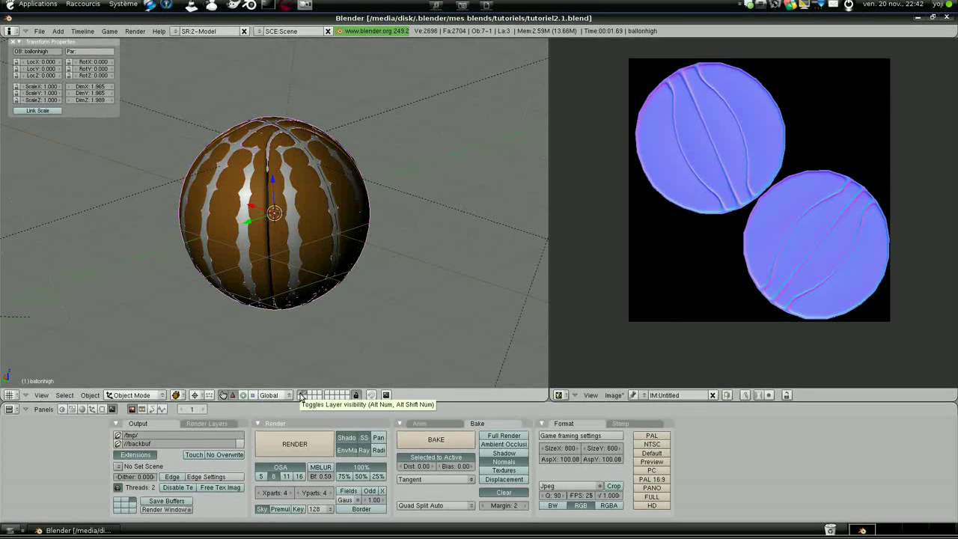
# Save the baked normal map as ballonnor.tga in the tutoriels/textures folder.
pyautogui.click(611, 396)
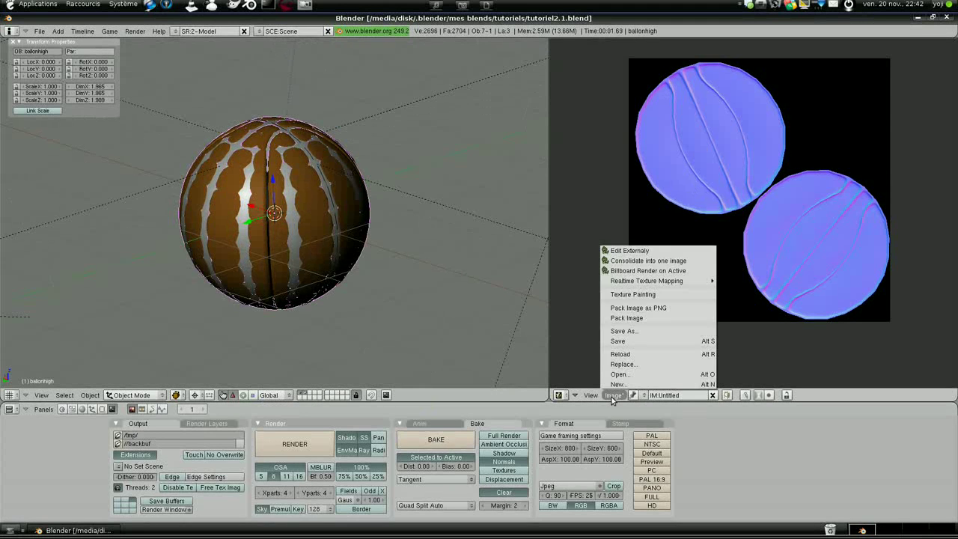
pyautogui.click(632, 333)
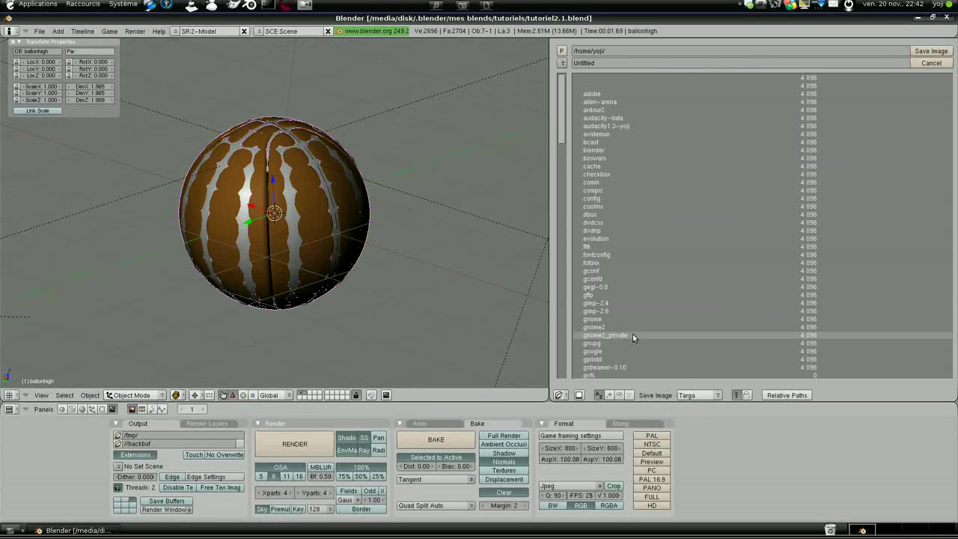
pyautogui.click(560, 68)
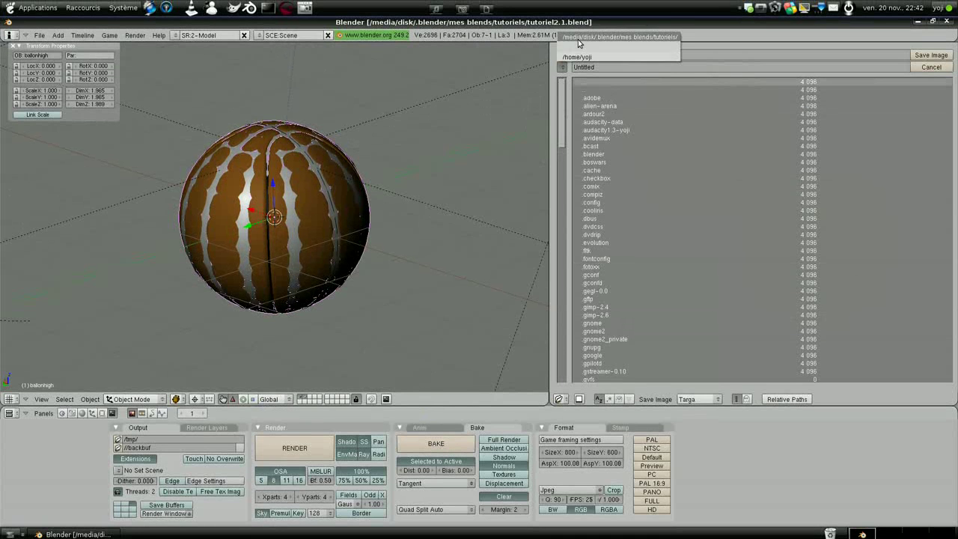
pyautogui.click(577, 41)
pyautogui.click(602, 98)
pyautogui.click(594, 68)
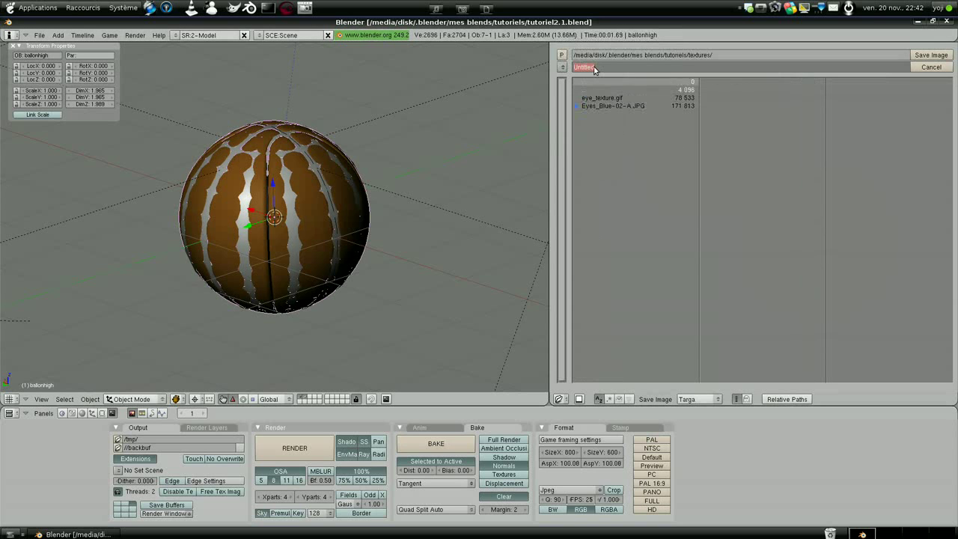
pyautogui.write('ballonnor')
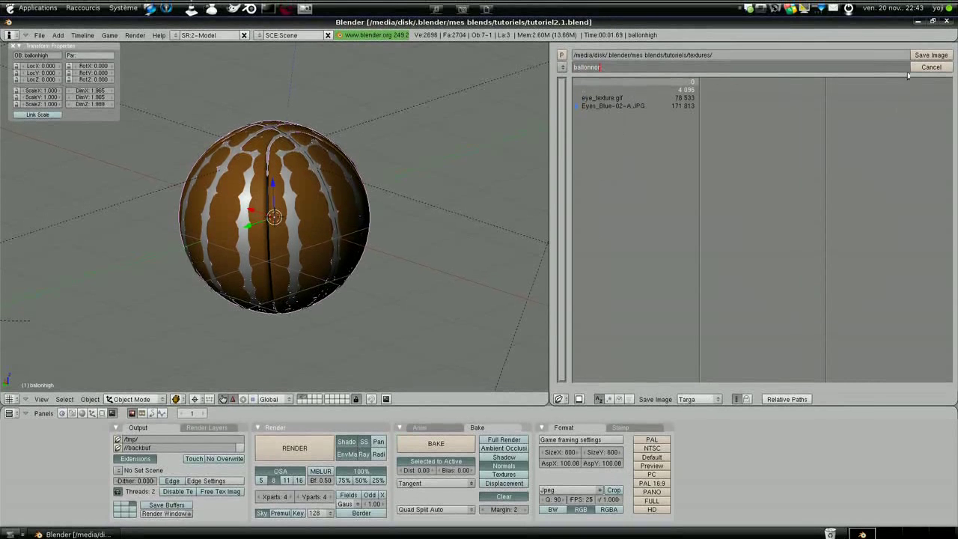
pyautogui.press('Return')
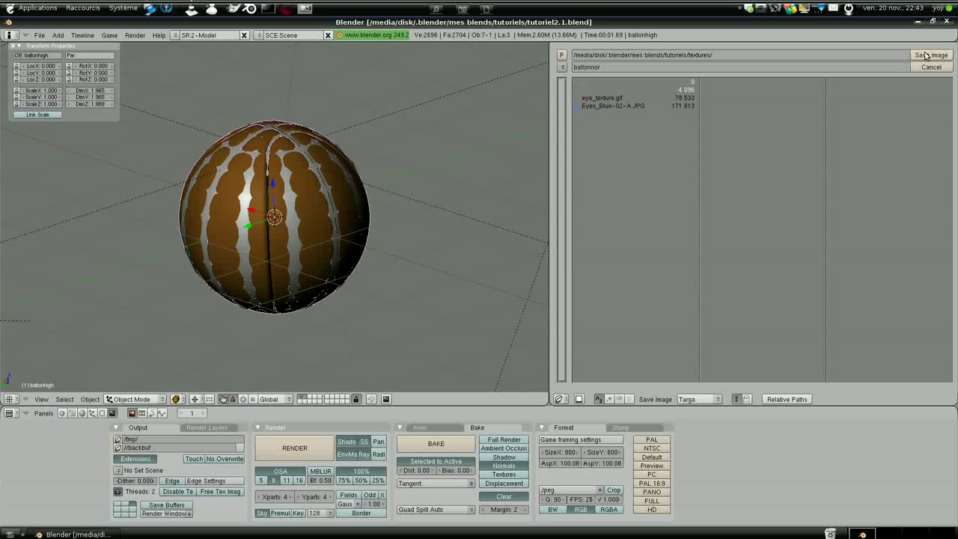
pyautogui.click(925, 55)
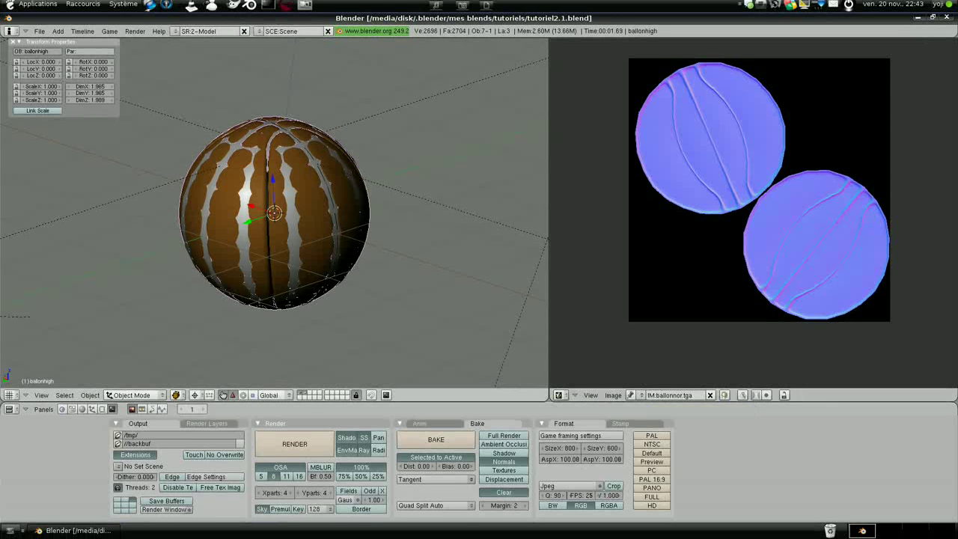
# With ballonlow active, set the bake type to Textures and bake the orange seamed colour texture.
pyautogui.scroll(-3, 344, 273)
pyautogui.scroll(4, 344, 273)
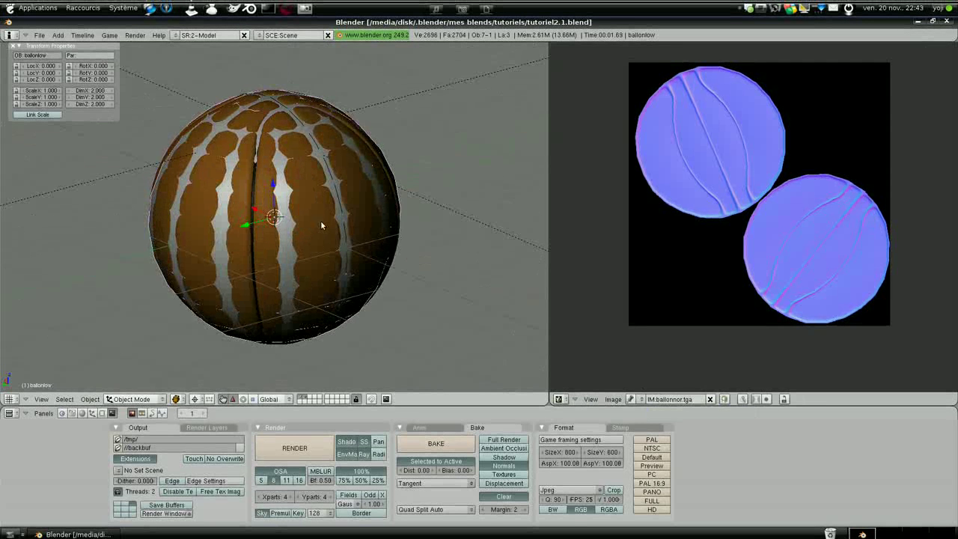
pyautogui.keyDown('shift'); pyautogui.rightClick(314, 217); pyautogui.keyUp('shift')
pyautogui.keyDown('shift'); pyautogui.rightClick(322, 223); pyautogui.keyUp('shift')
pyautogui.keyDown('shift'); pyautogui.rightClick(314, 213); pyautogui.keyUp('shift')
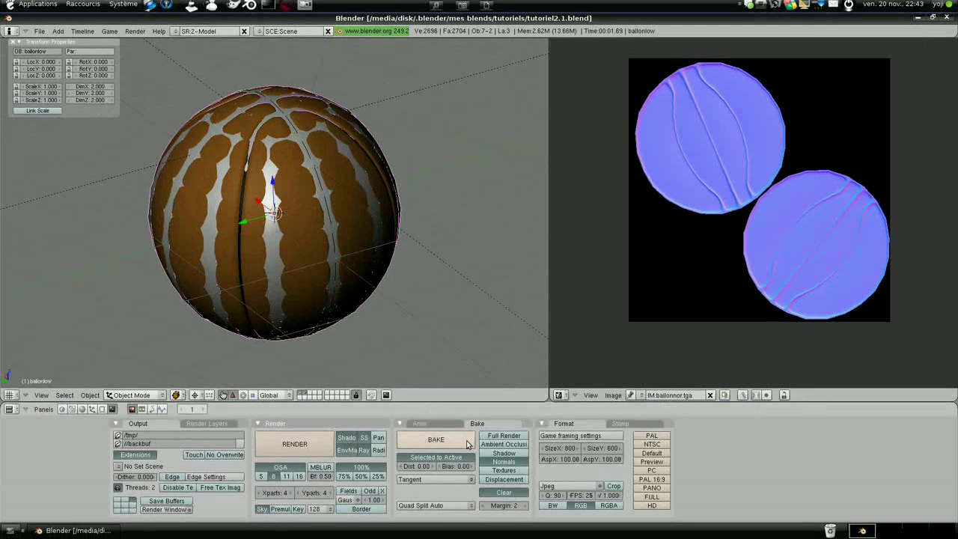
pyautogui.click(503, 470)
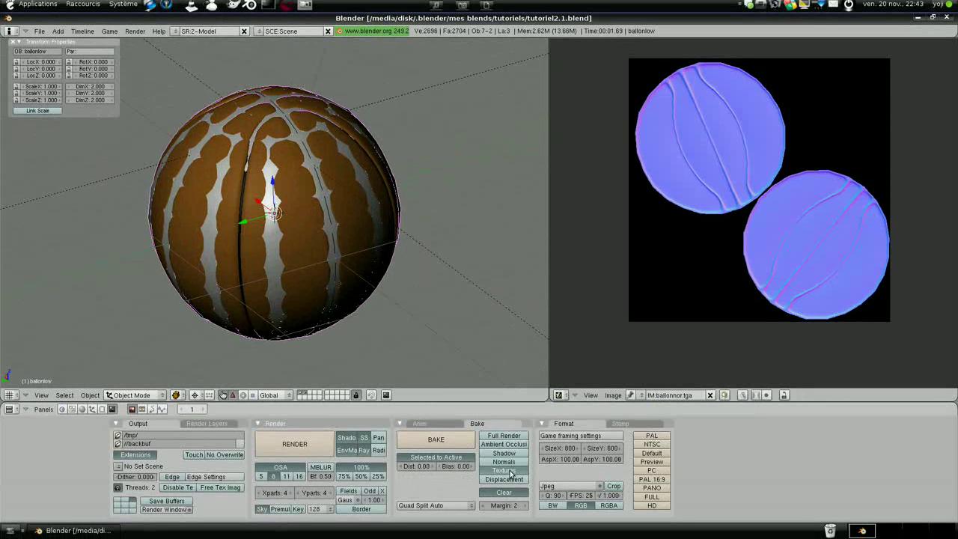
pyautogui.click(462, 444)
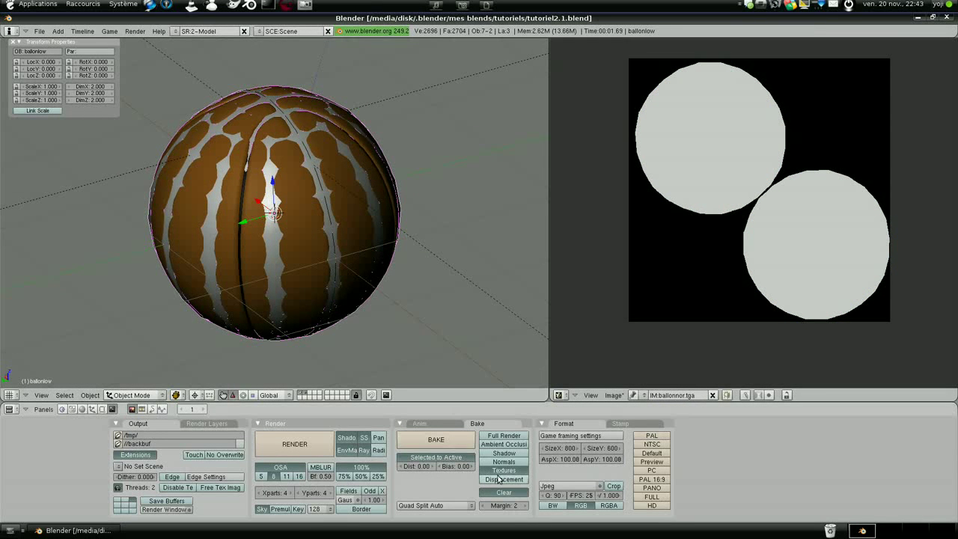
pyautogui.click(456, 442)
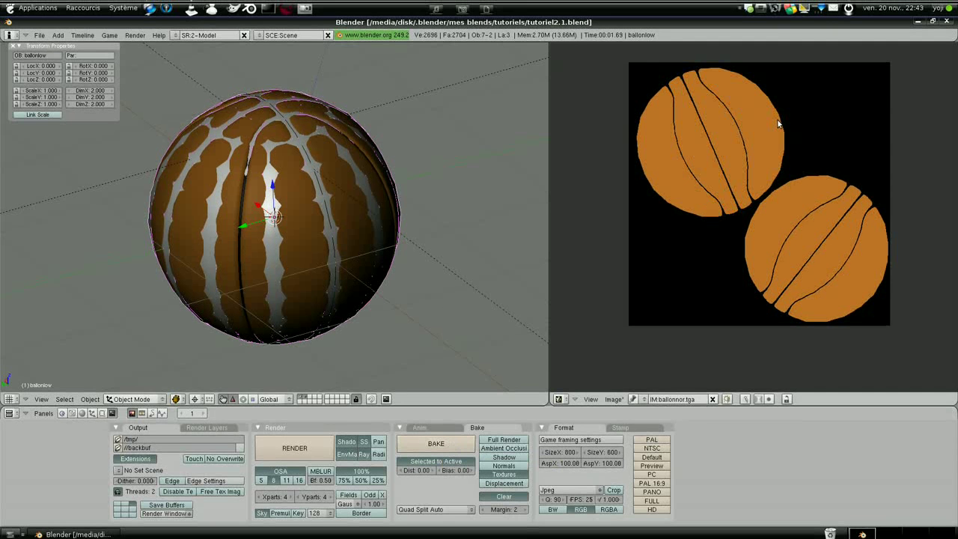
# Save the baked colour image under the new name balloncol.tga via Save As.
pyautogui.click(615, 395)
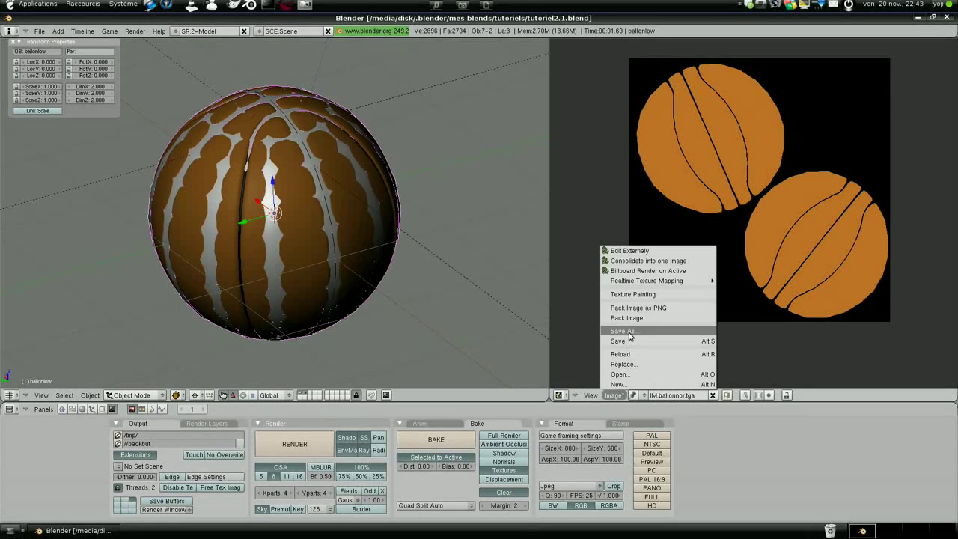
pyautogui.click(628, 334)
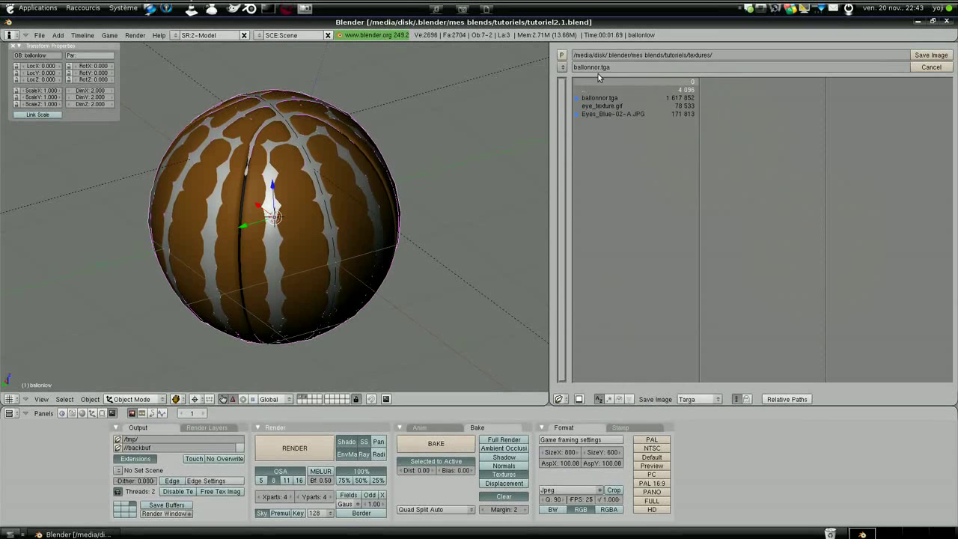
pyautogui.click(603, 69)
pyautogui.press('BackSpace')
pyautogui.write('low')
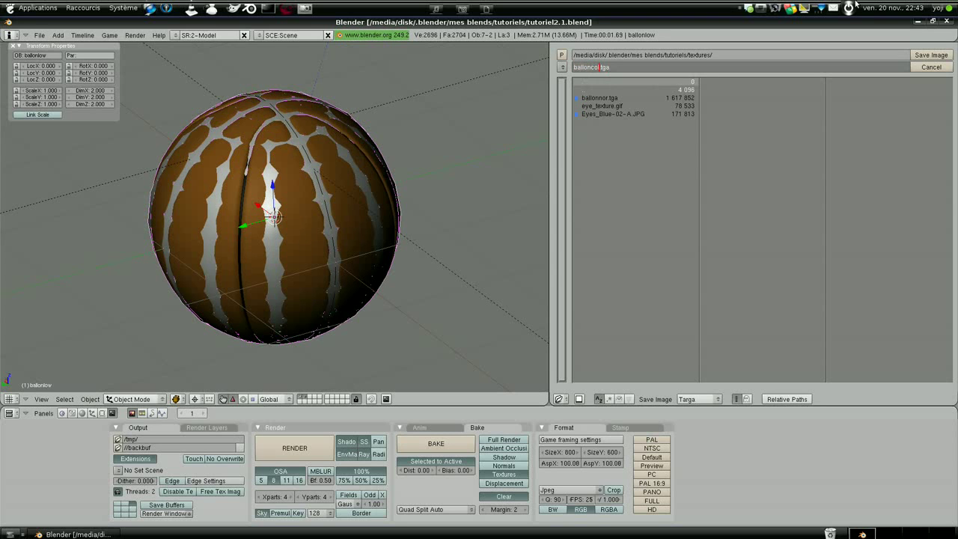
pyautogui.press('Return')
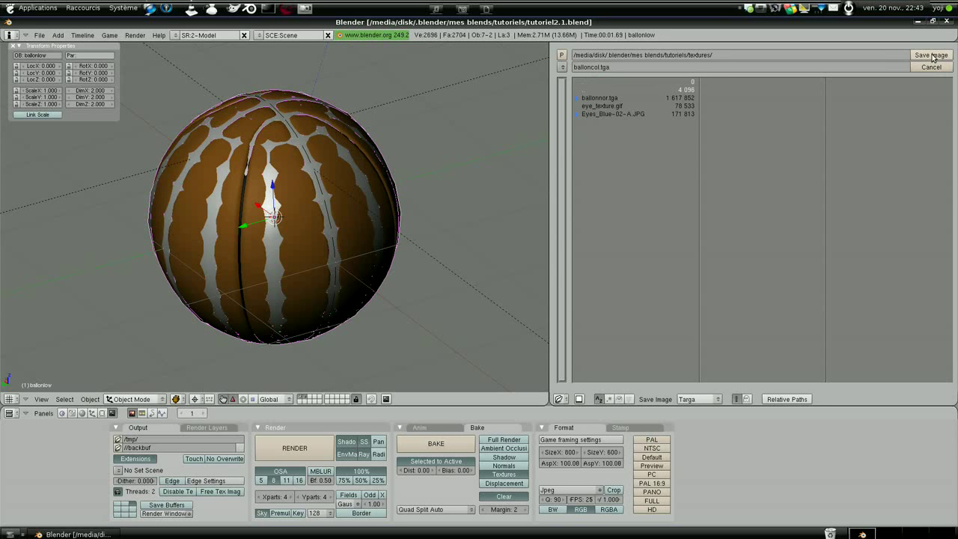
pyautogui.click(931, 58)
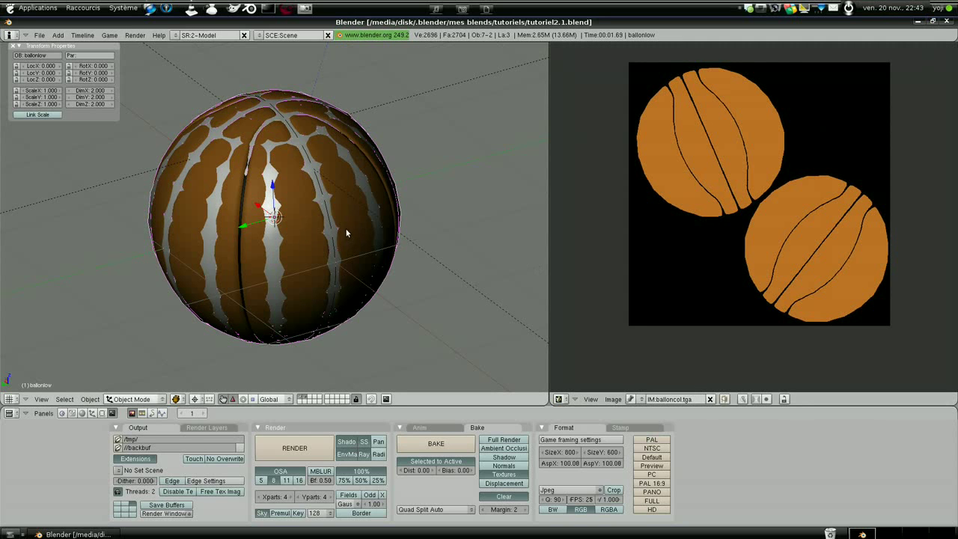
pyautogui.scroll(-1, 347, 224)
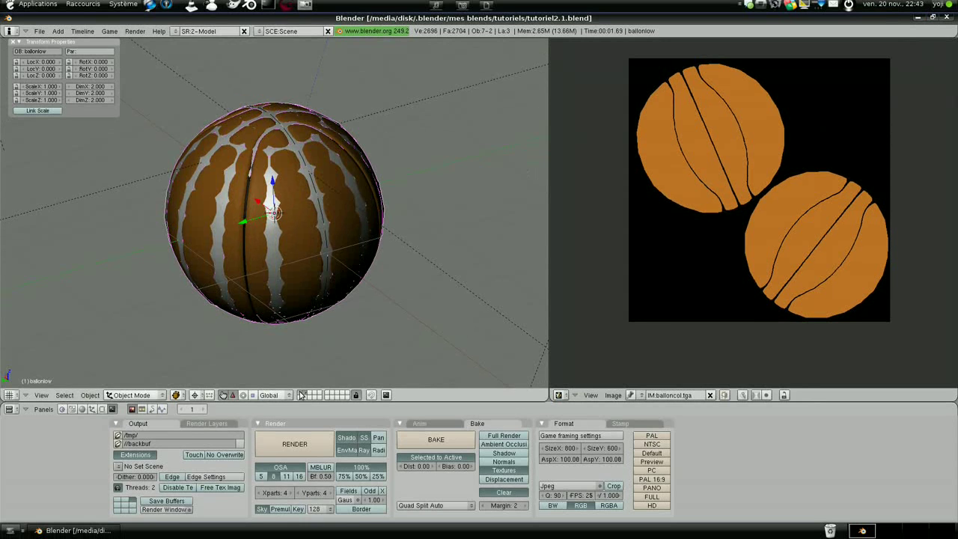
# Hide the high-poly ball's layer and run an F12 test render of the plain sphere.
pyautogui.click(300, 395)
pyautogui.scroll(-3, 312, 295)
pyautogui.scroll(2, 312, 295)
pyautogui.moveTo(312, 295); pyautogui.dragTo(348, 278, button='middle')
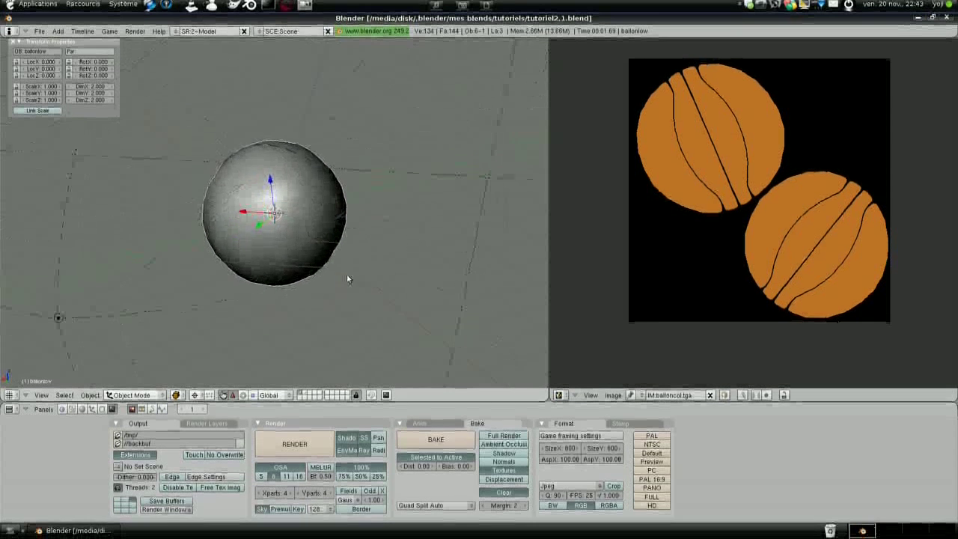
pyautogui.click(81, 409)
pyautogui.scroll(-4, 280, 253)
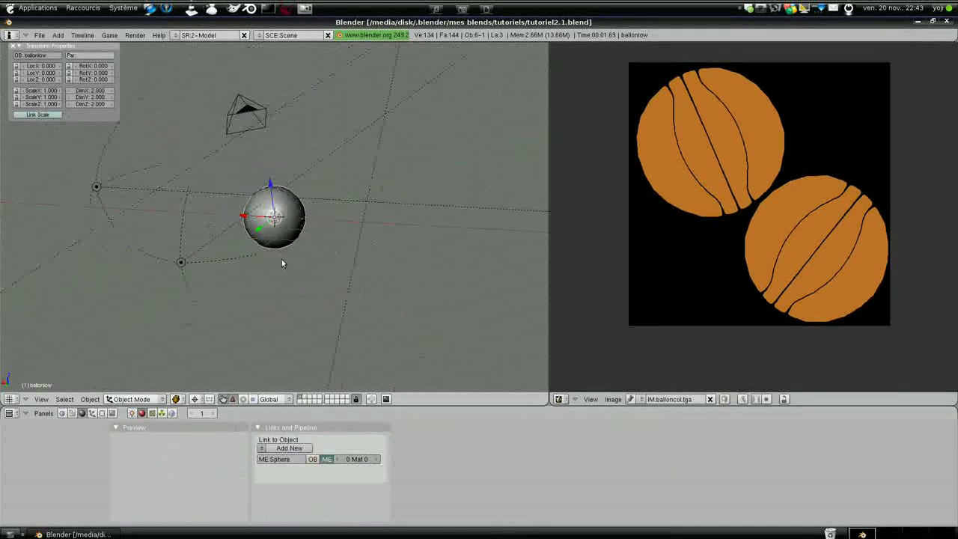
pyautogui.press('F12')
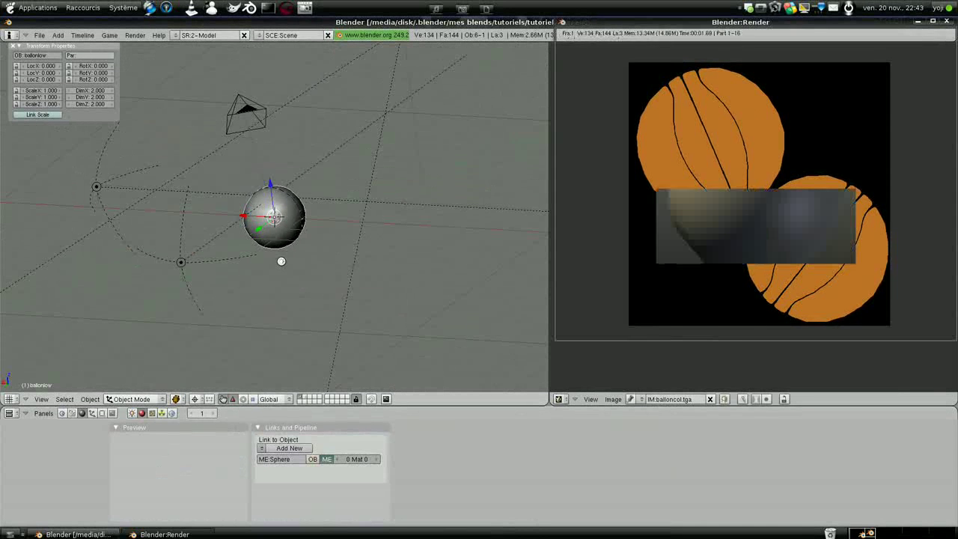
pyautogui.click(946, 22)
pyautogui.scroll(1, 314, 232)
# Add a new material named Material to the ballonlow sphere.
pyautogui.moveTo(314, 232); pyautogui.dragTo(383, 226, button='middle')
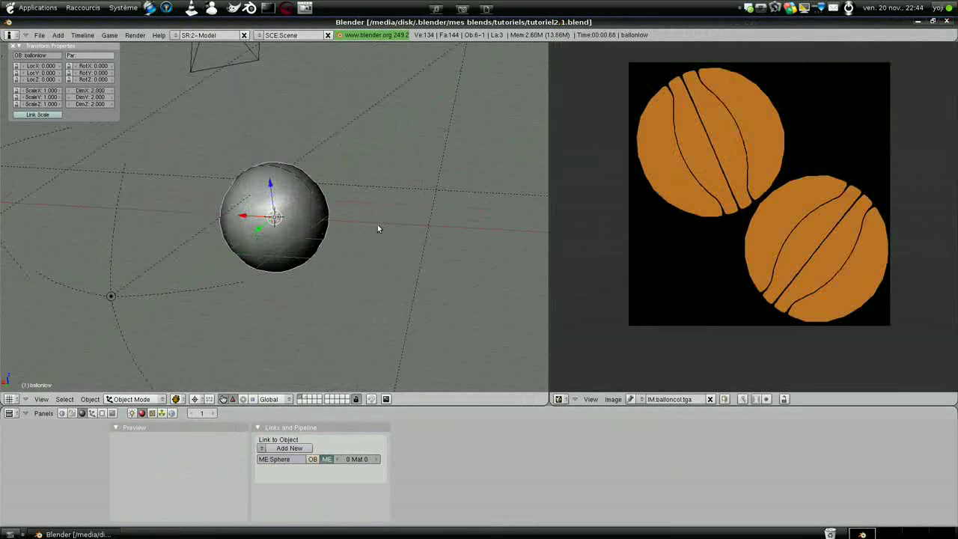
pyautogui.scroll(2, 336, 277)
pyautogui.moveTo(418, 295)
pyautogui.mouseDown(button='middle')
pyautogui.moveTo(311, 284)
pyautogui.moveTo(246, 314)
pyautogui.mouseUp(button='middle')
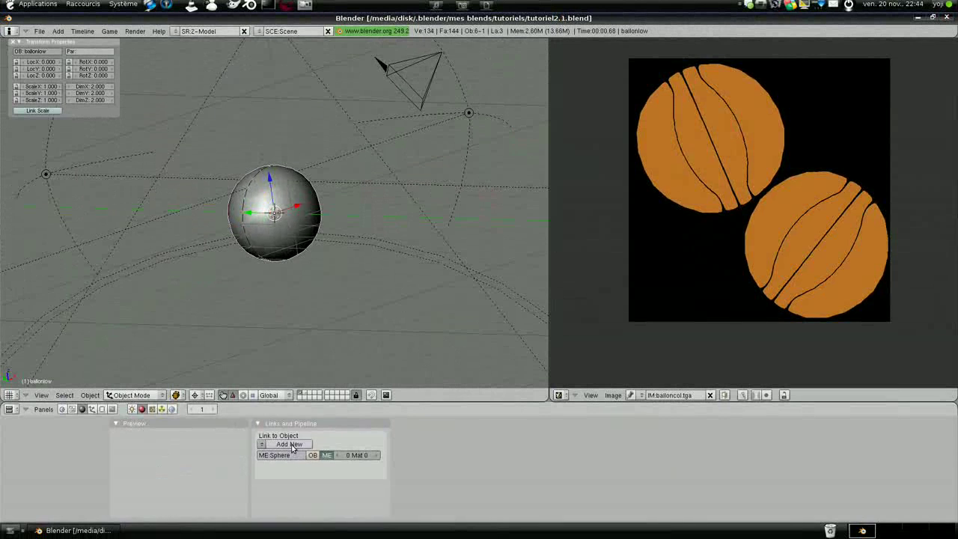
pyautogui.click(289, 444)
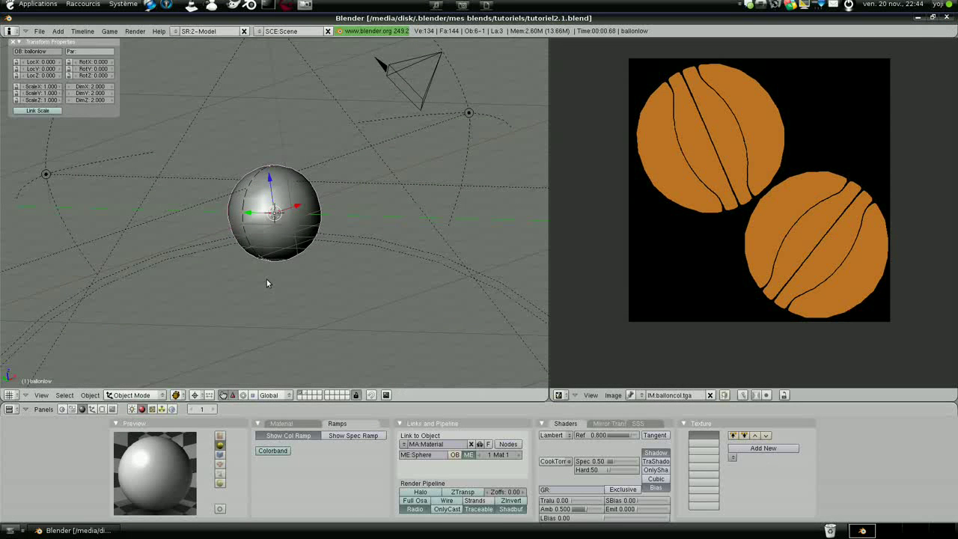
pyautogui.moveTo(386, 184)
pyautogui.mouseDown(button='middle')
pyautogui.moveTo(251, 262)
pyautogui.moveTo(267, 232)
pyautogui.mouseUp(button='middle')
pyautogui.scroll(3, 251, 262)
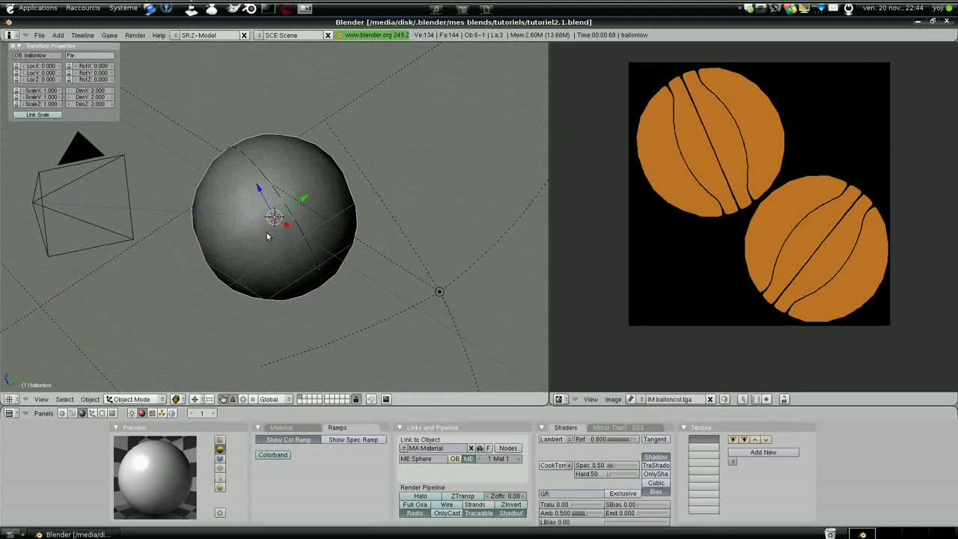
# Add image texture Tex.001 loading ballonnor.tga from textures, with Normal Map enabled.
pyautogui.click(753, 452)
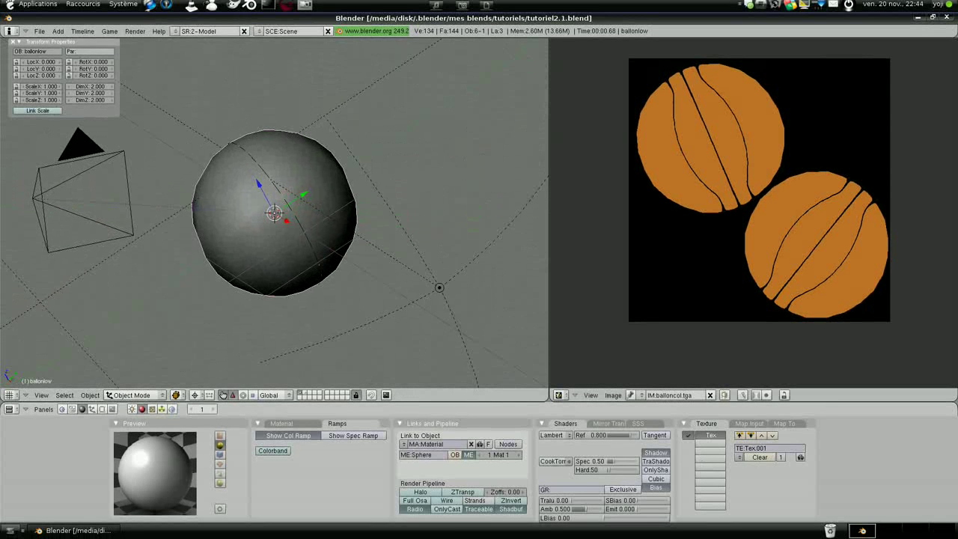
pyautogui.click(152, 409)
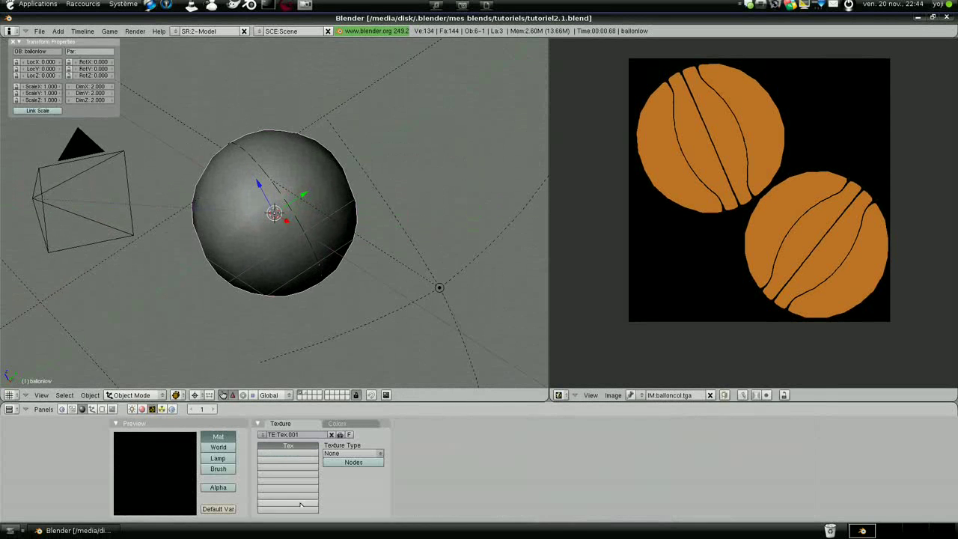
pyautogui.click(379, 453)
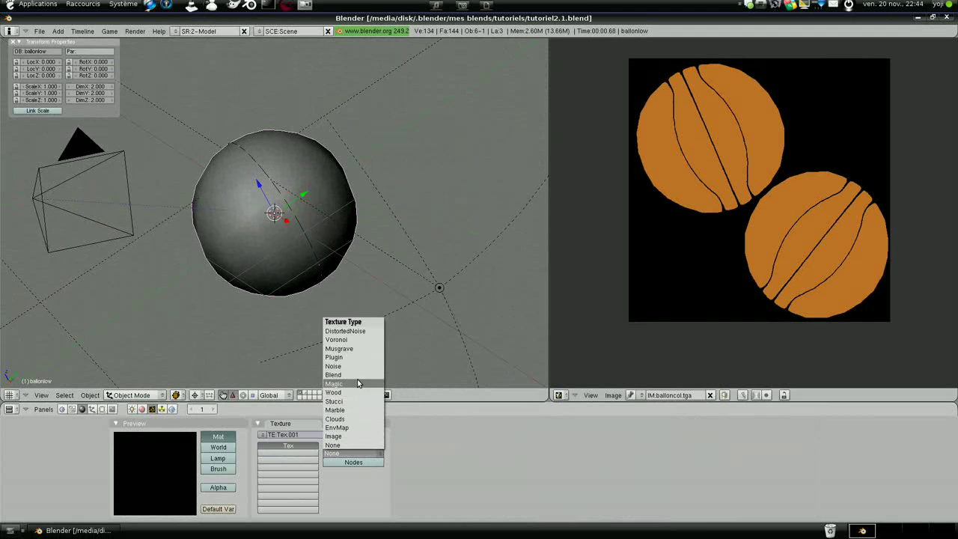
pyautogui.click(364, 436)
pyautogui.click(546, 446)
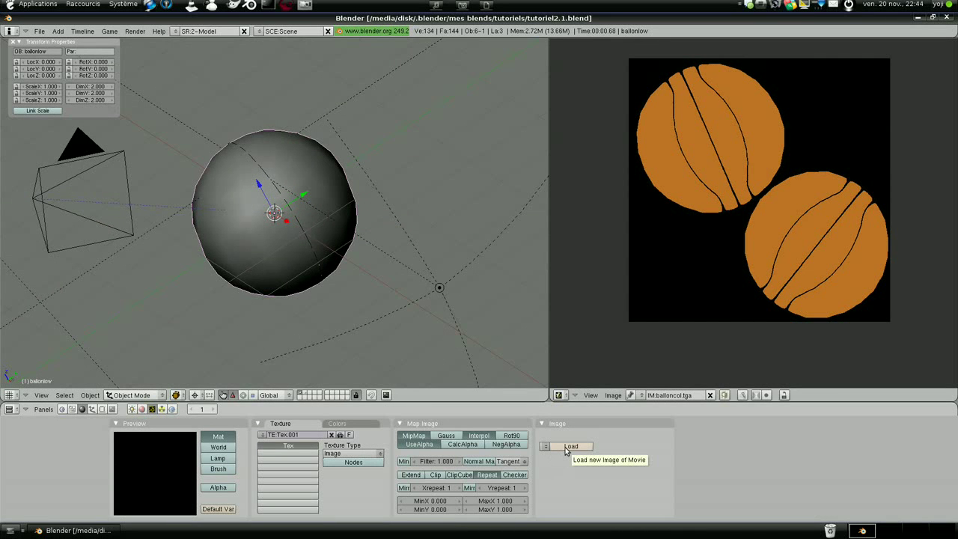
pyautogui.click(566, 448)
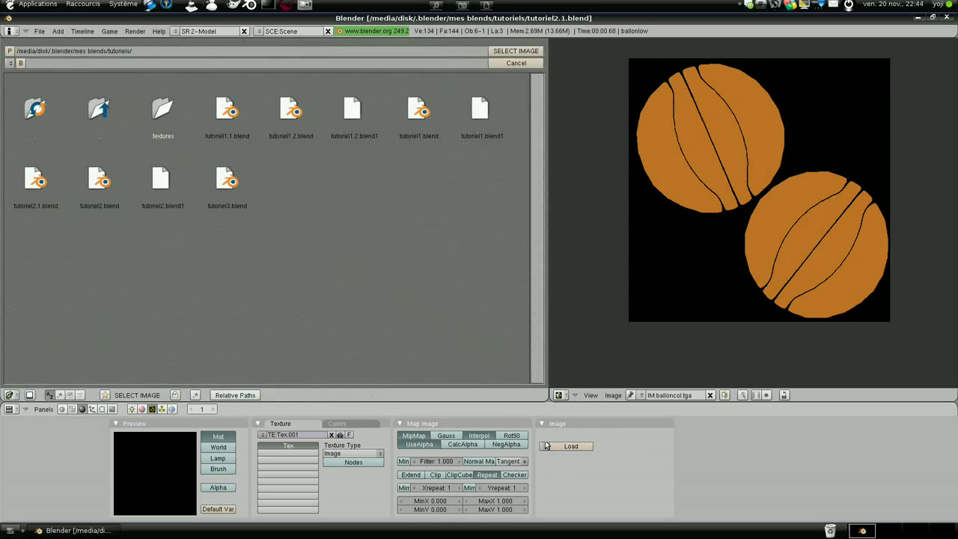
pyautogui.click(171, 141)
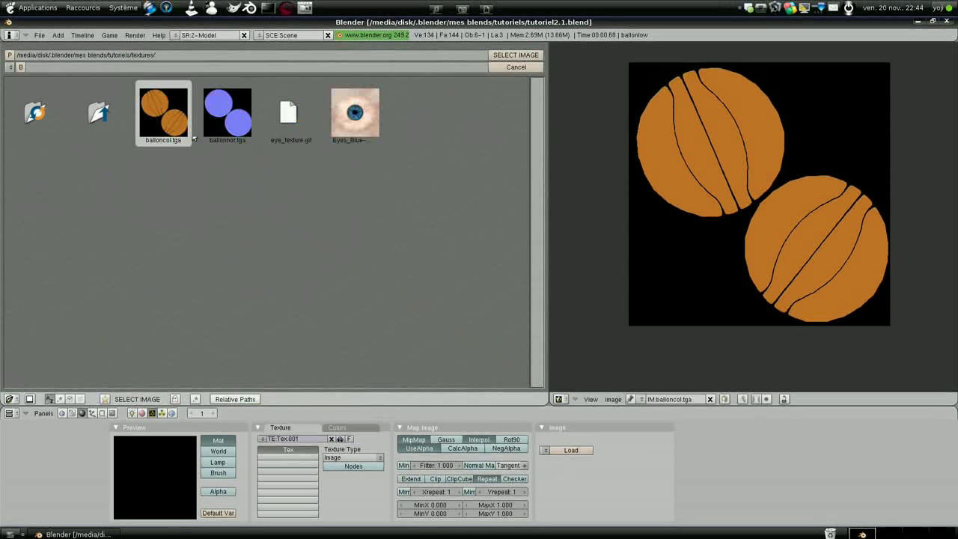
pyautogui.click(238, 124)
pyautogui.click(515, 57)
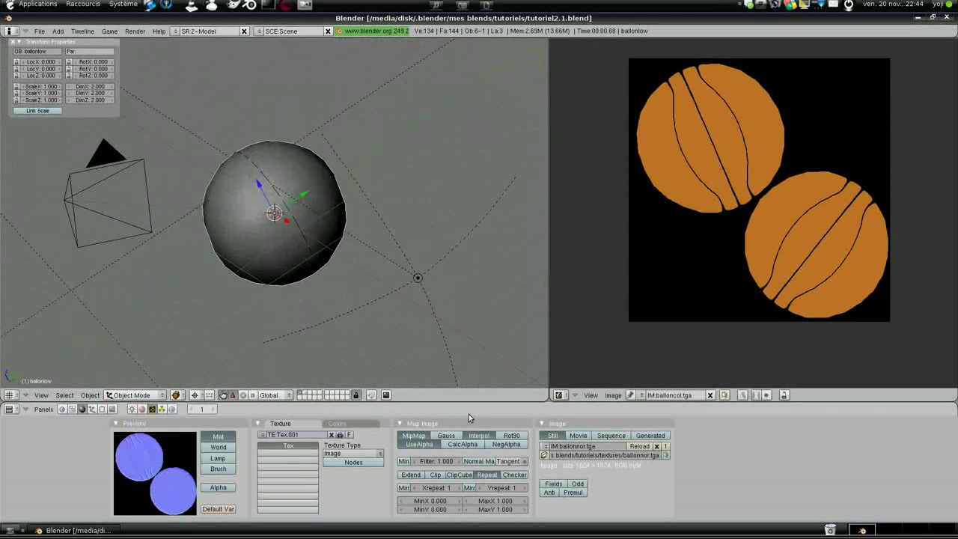
pyautogui.click(474, 462)
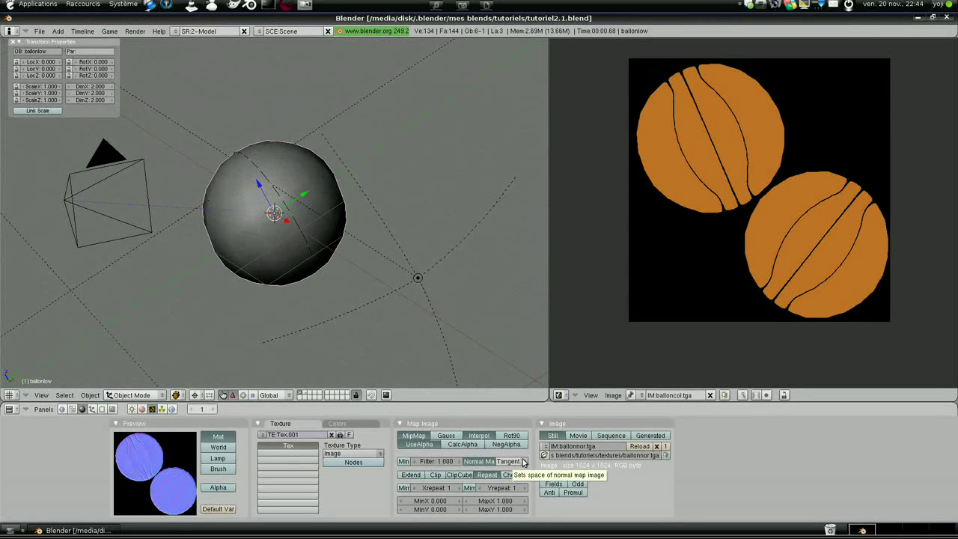
# Map ballonnor.tga by UV, switch its influence from Col to Nor at 14.08, and test render.
pyautogui.click(143, 410)
pyautogui.click(746, 429)
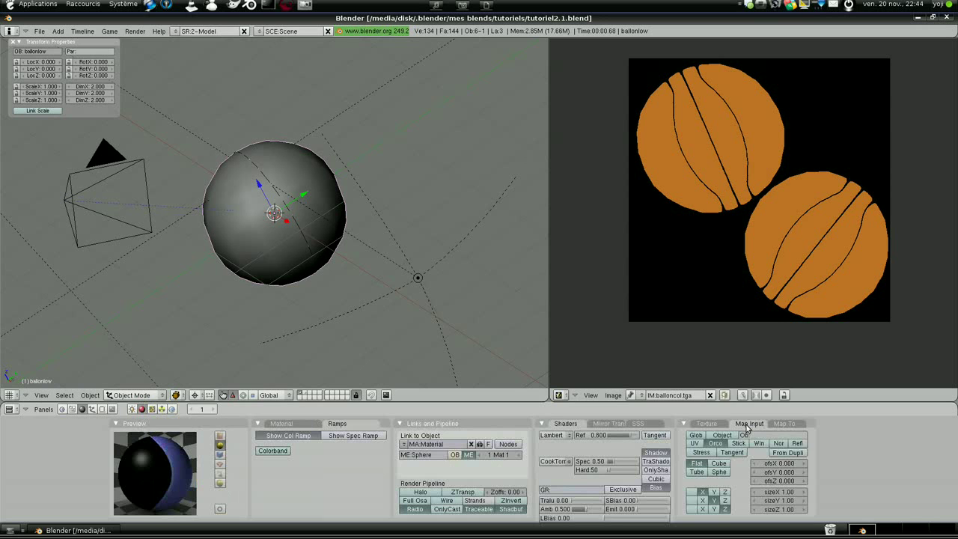
pyautogui.click(695, 443)
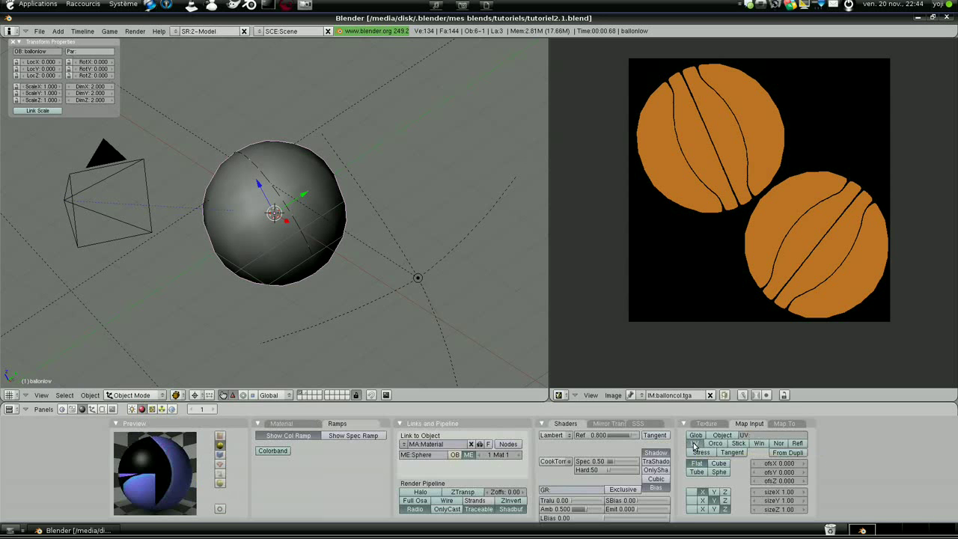
pyautogui.click(784, 424)
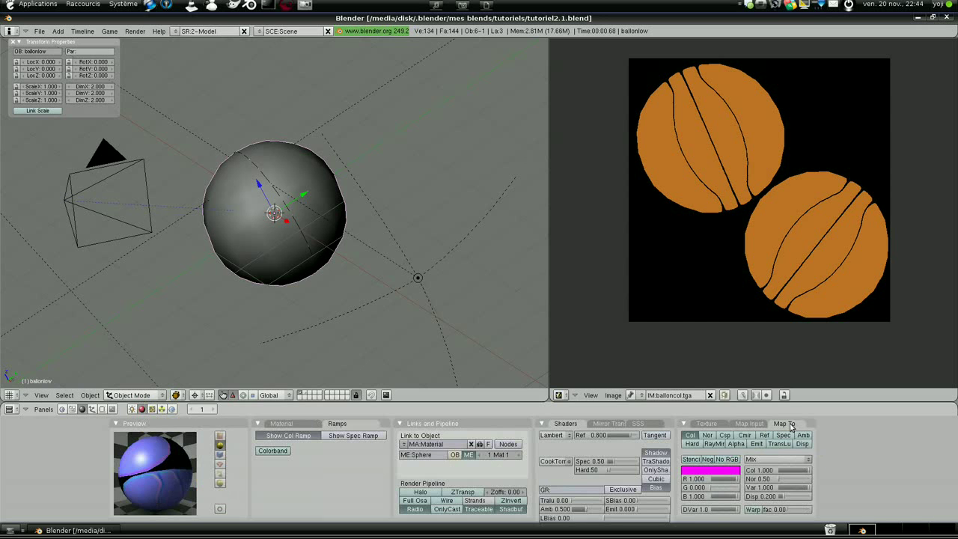
pyautogui.click(691, 435)
pyautogui.click(708, 436)
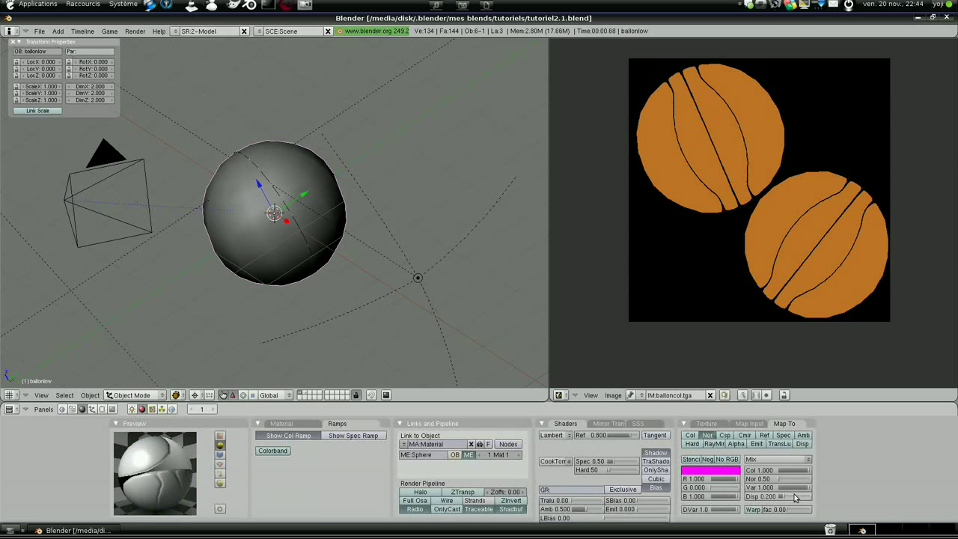
pyautogui.moveTo(781, 479); pyautogui.dragTo(802, 484)
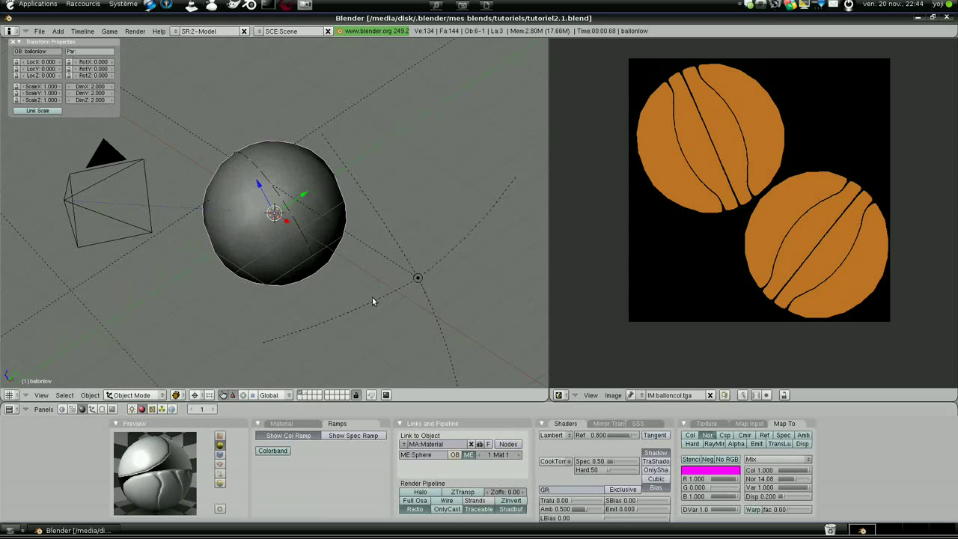
pyautogui.press('F12')
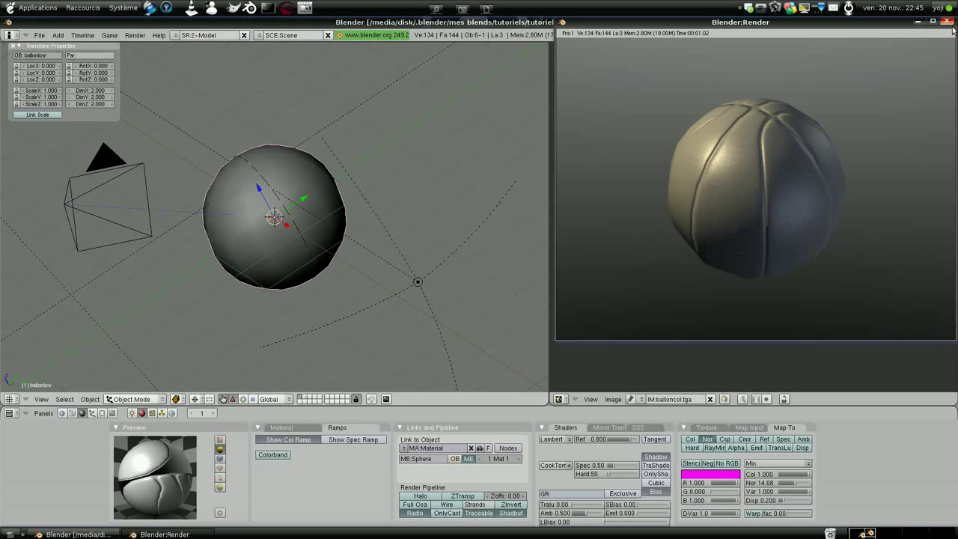
pyautogui.scroll(-2, 368, 228)
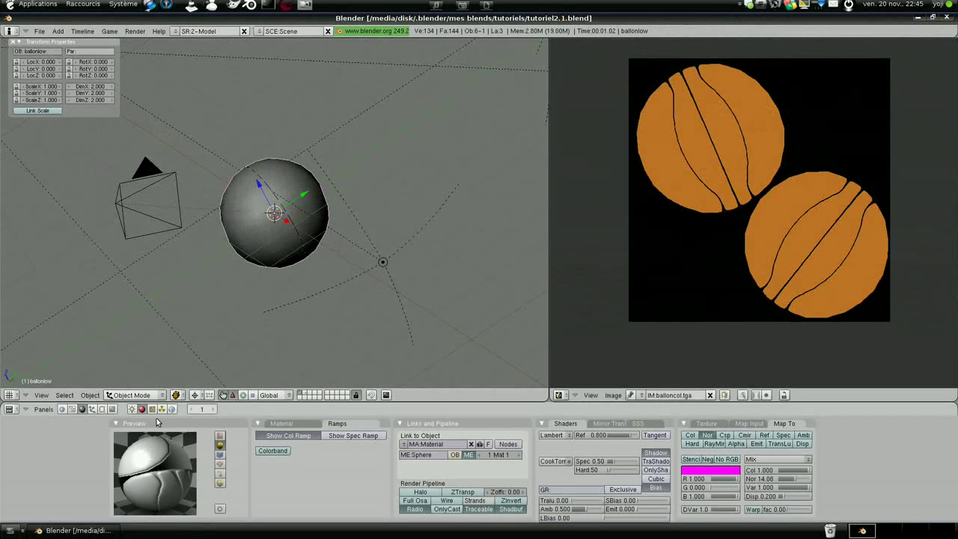
pyautogui.click(151, 408)
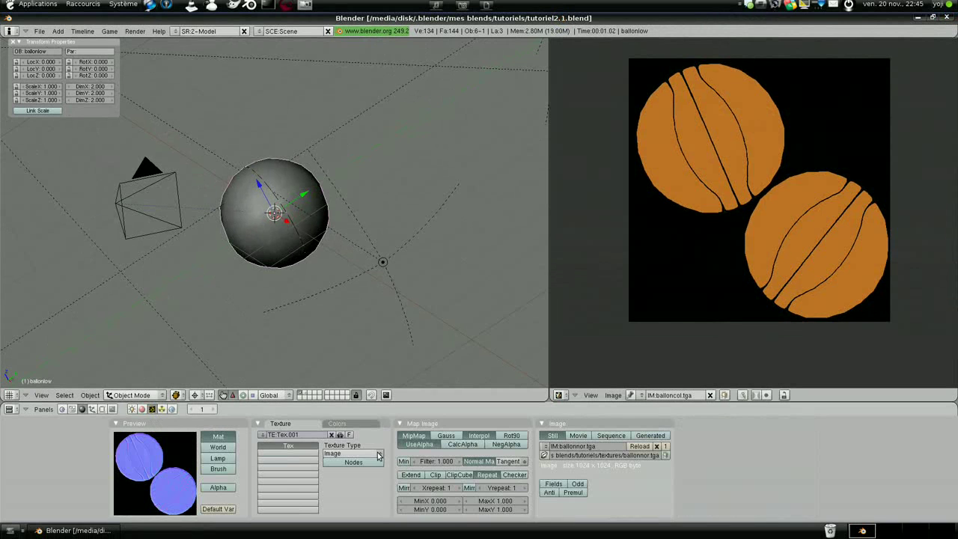
# Create a second image texture, Tex.002, in an empty slot using balloncol.tga.
pyautogui.click(284, 455)
pyautogui.click(290, 434)
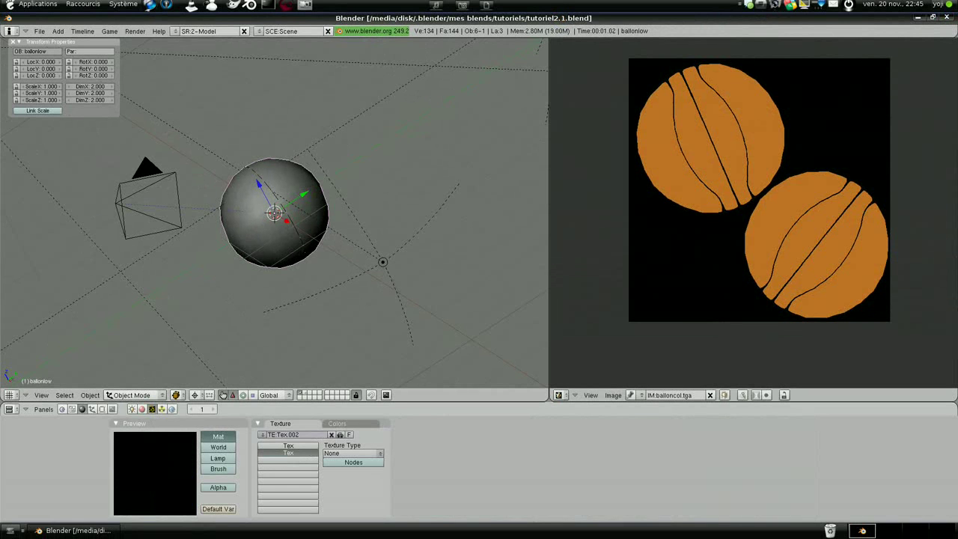
pyautogui.click(373, 451)
pyautogui.click(352, 436)
pyautogui.click(546, 446)
pyautogui.click(570, 437)
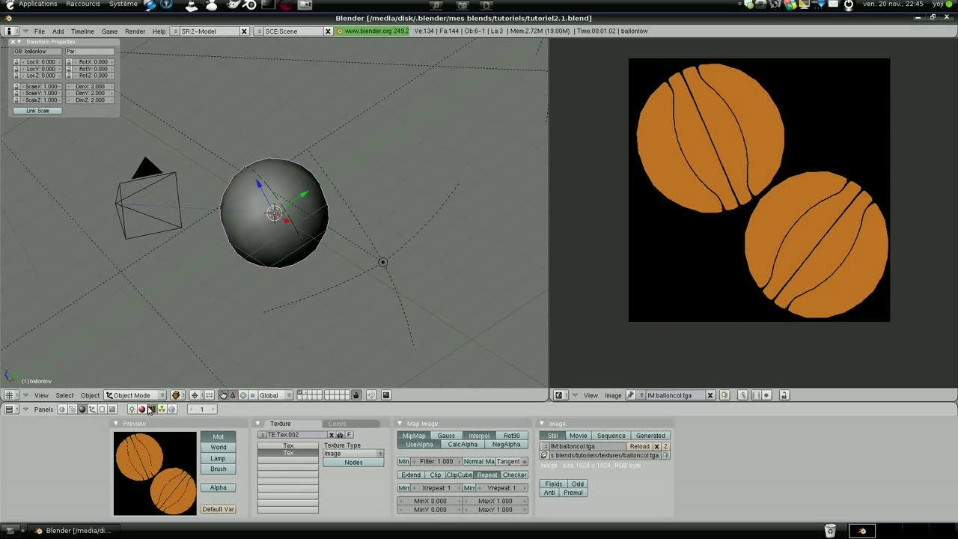
# Map balloncol.tga with UV coordinates and render the orange colour-textured ball.
pyautogui.click(141, 409)
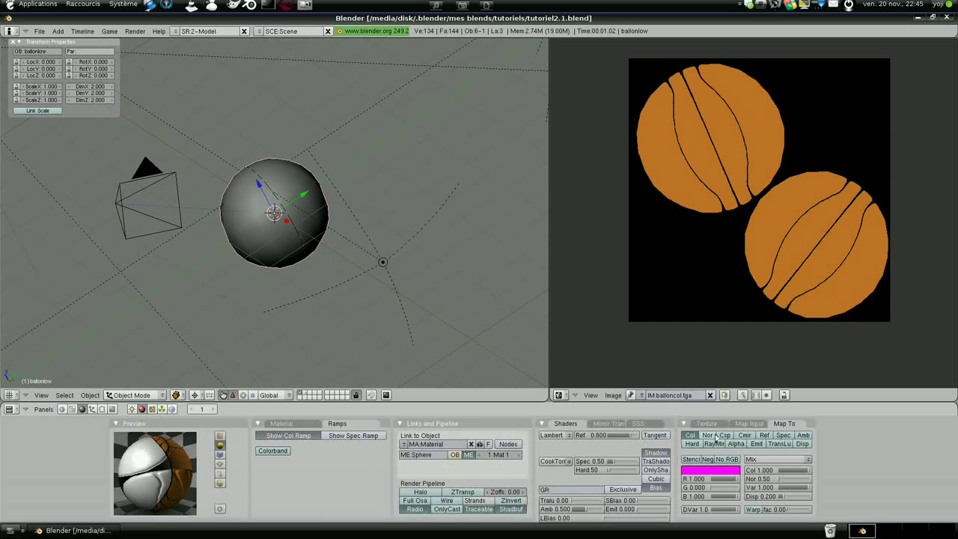
pyautogui.click(751, 423)
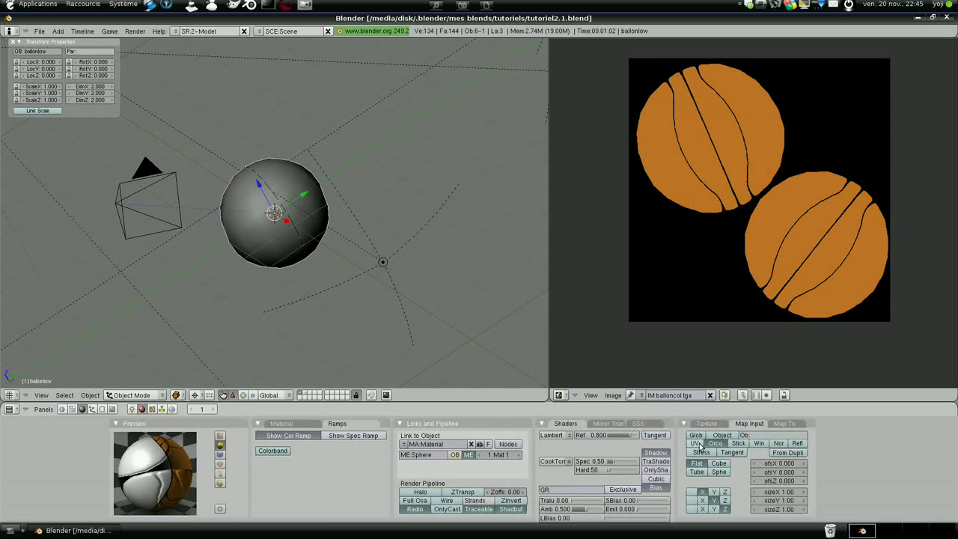
pyautogui.click(695, 443)
pyautogui.click(784, 423)
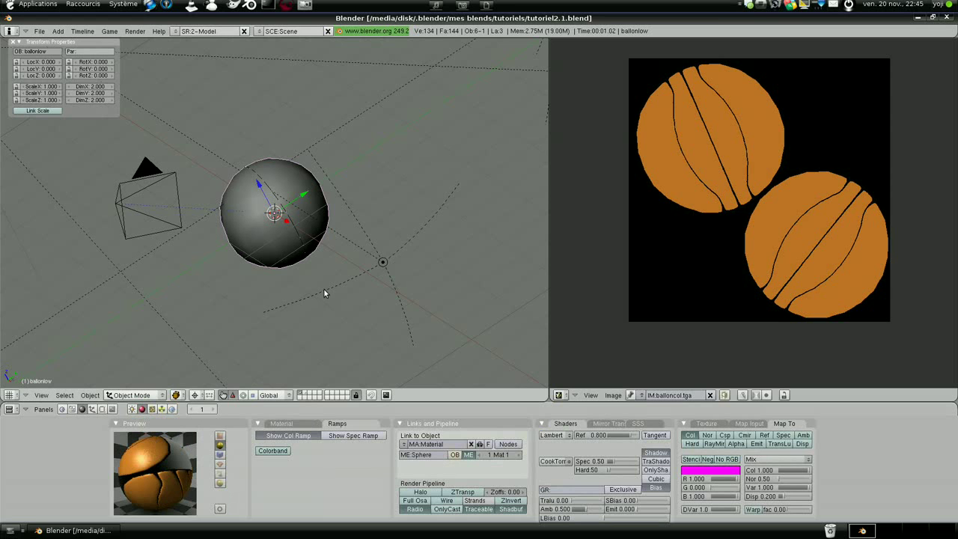
pyautogui.press('F12')
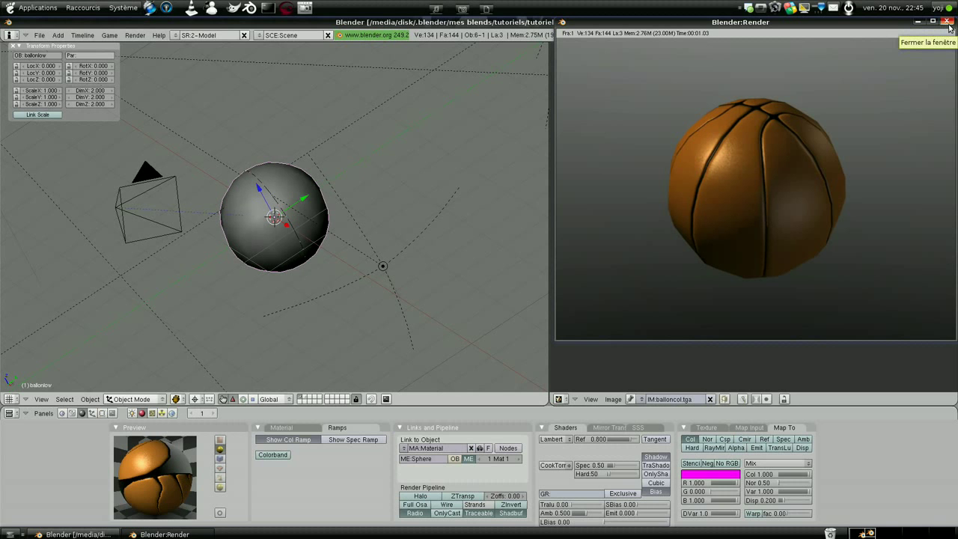
pyautogui.click(947, 27)
pyautogui.moveTo(379, 265)
pyautogui.mouseDown(button='middle')
pyautogui.moveTo(327, 291)
pyautogui.moveTo(313, 285)
pyautogui.mouseUp(button='middle')
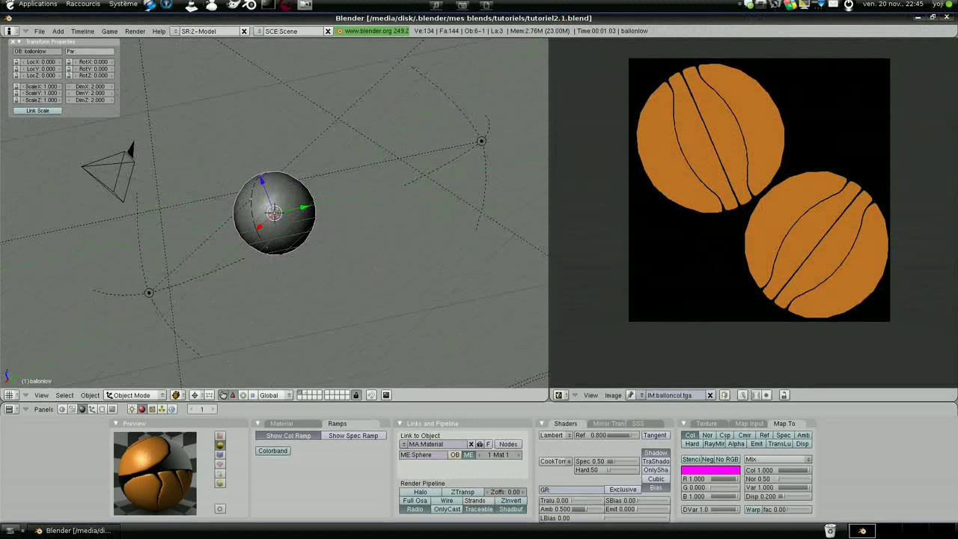
# Restore the ball, camera and lamp layers and add a new plane.
pyautogui.click(306, 395)
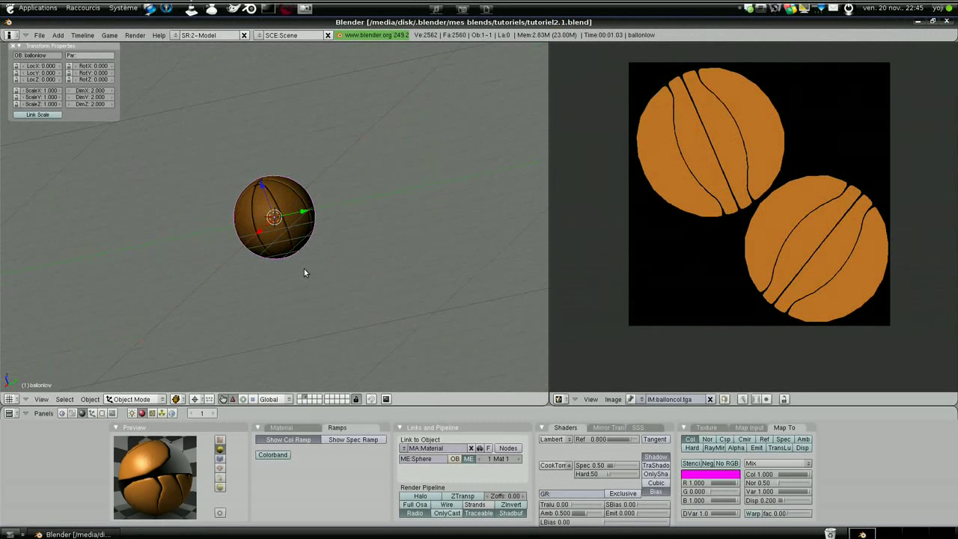
pyautogui.keyDown('shift'); pyautogui.click(303, 399); pyautogui.keyUp('shift')
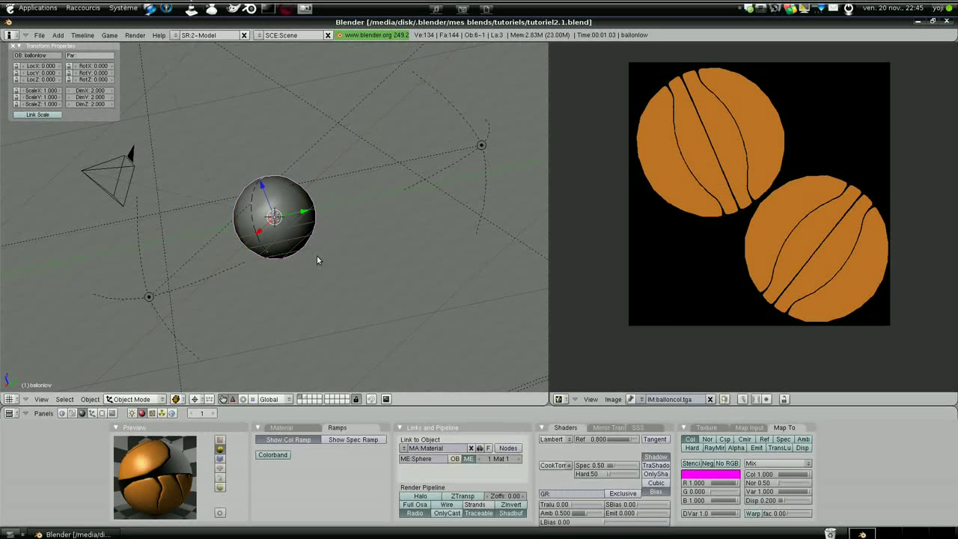
pyautogui.press('space')
pyautogui.moveTo(367, 262)
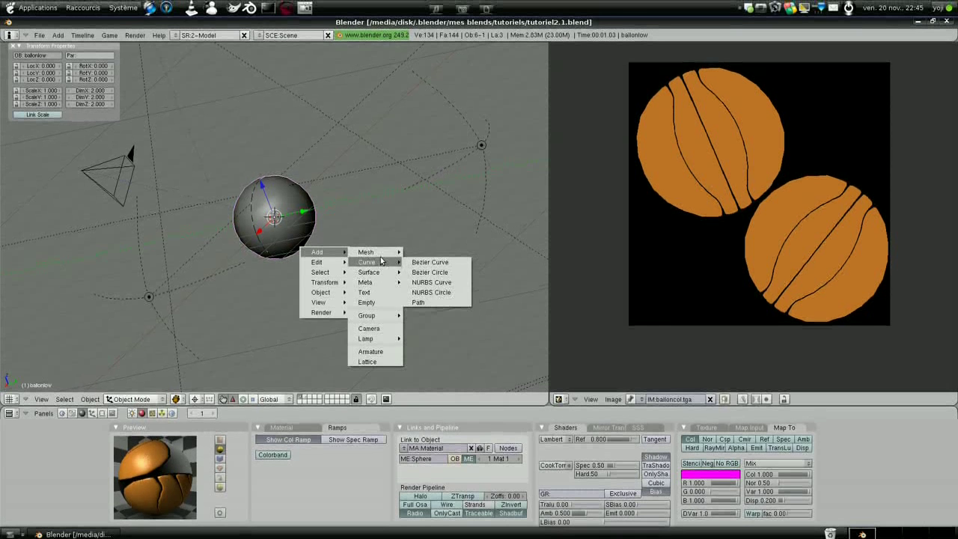
pyautogui.click(422, 254)
pyautogui.moveTo(274, 214); pyautogui.dragTo(262, 196, button='middle')
# In front view, lower the plane along Z to height -1.001 under the ball.
pyautogui.press('KP_1')
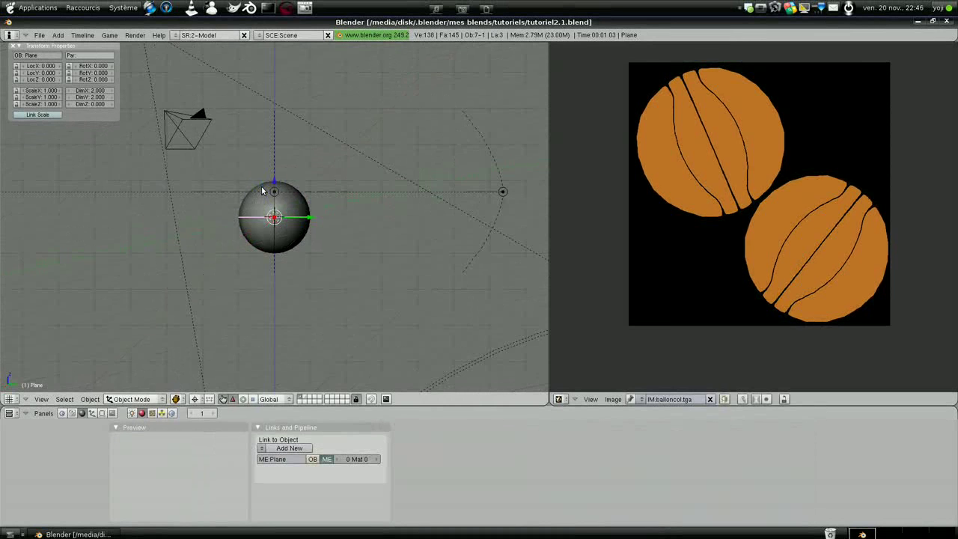
pyautogui.press('g')
pyautogui.press('z')
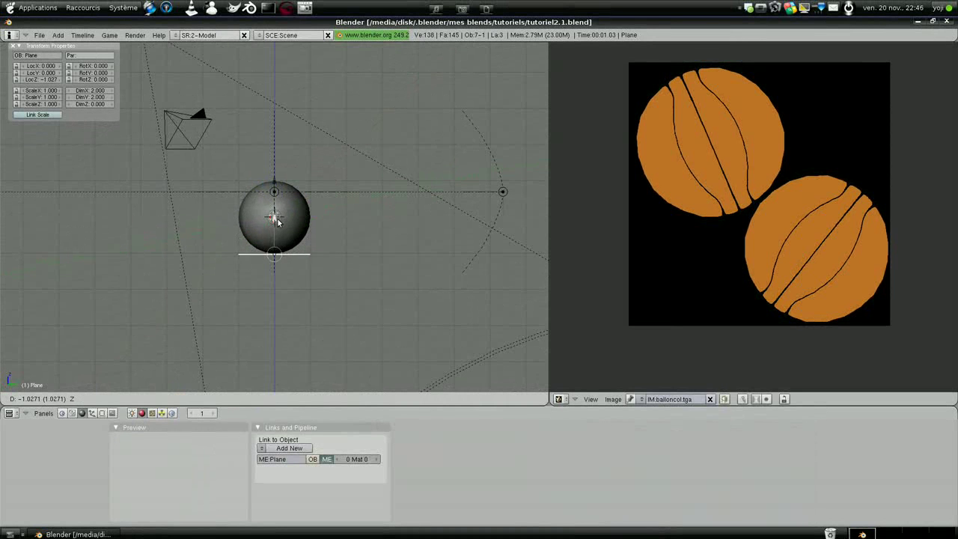
pyautogui.click(308, 293)
pyautogui.scroll(4, 307, 292)
pyautogui.scroll(2, 307, 293)
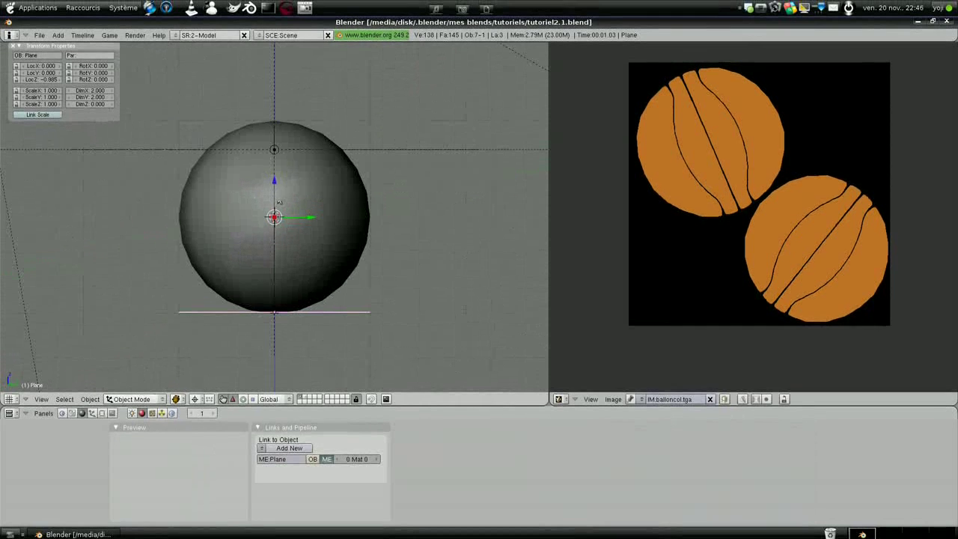
pyautogui.press('g')
pyautogui.click(277, 189)
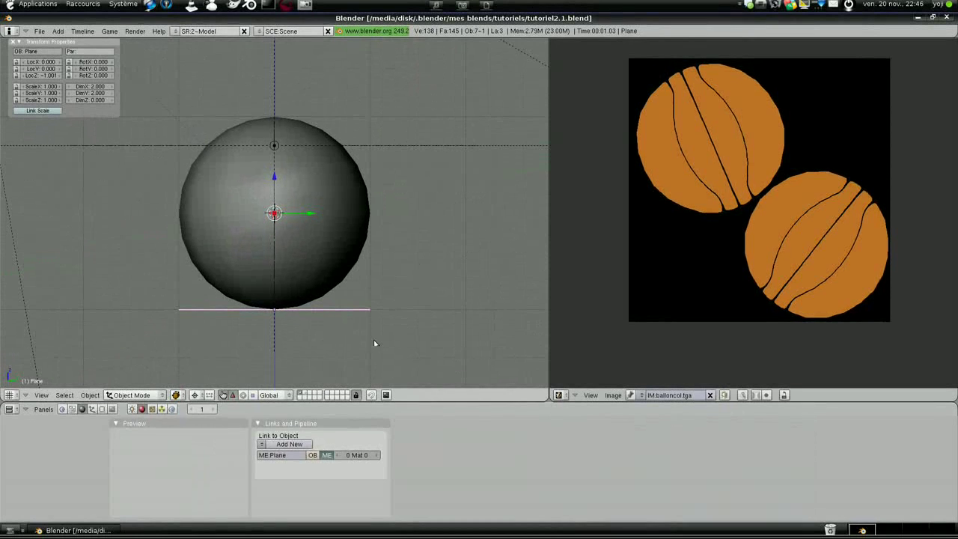
# Scale the plane around its own centre, first to 3.388, then to 4.837.
pyautogui.click(205, 396)
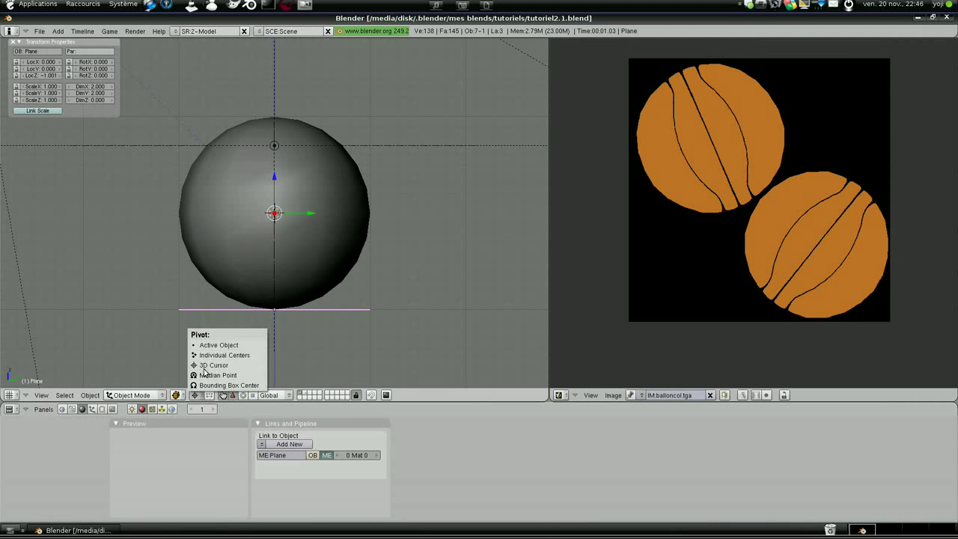
pyautogui.click(207, 376)
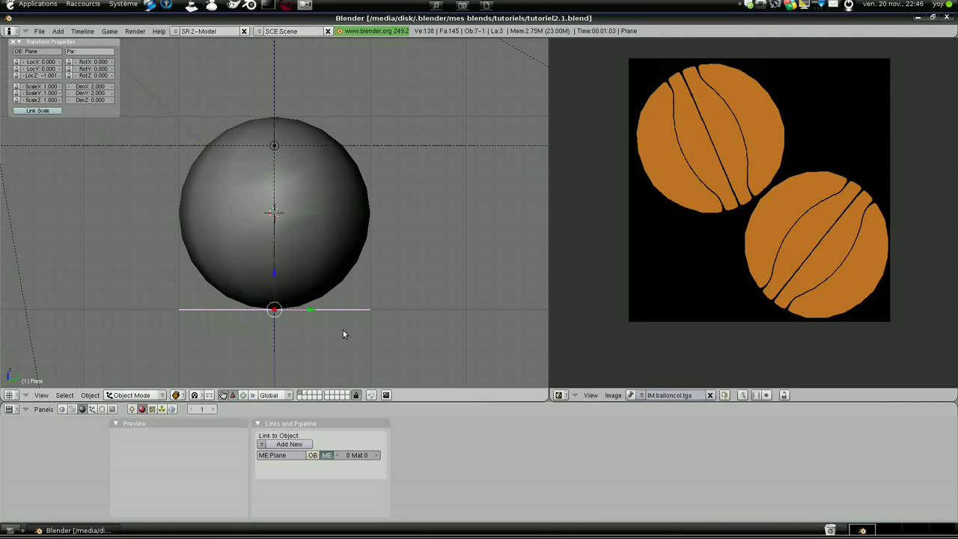
pyautogui.press('s')
pyautogui.click(517, 339)
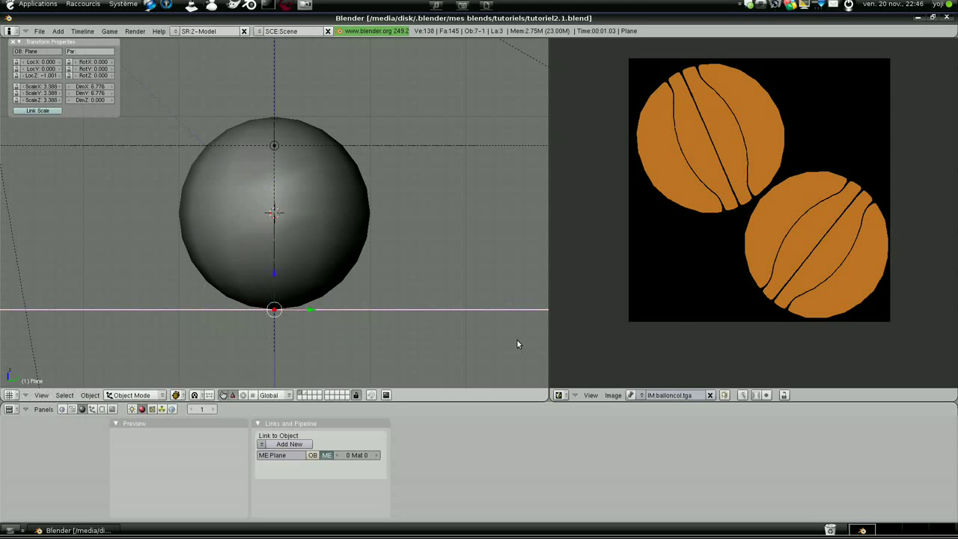
pyautogui.scroll(-4, 516, 339)
pyautogui.moveTo(258, 213); pyautogui.dragTo(340, 284, button='middle')
pyautogui.press('s')
pyautogui.click(372, 305)
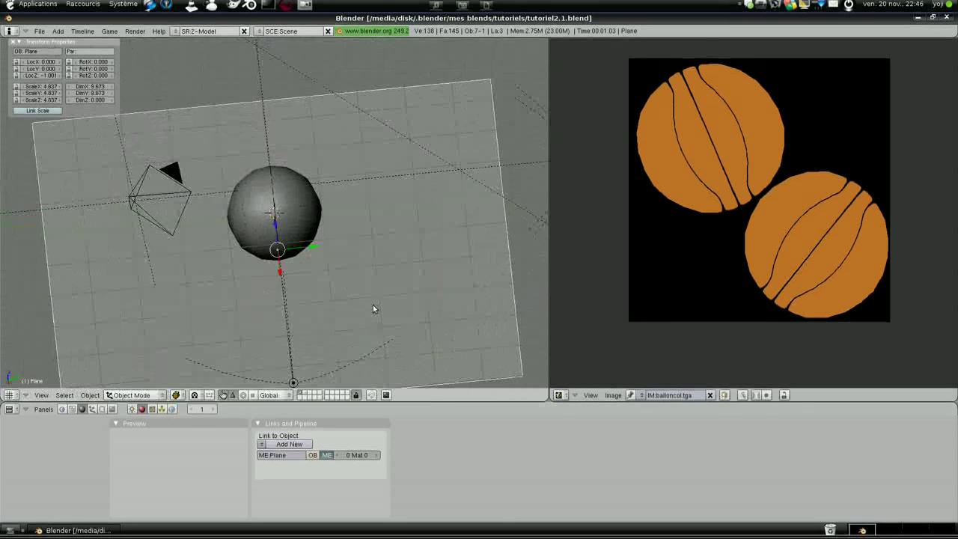
pyautogui.moveTo(321, 248); pyautogui.dragTo(360, 203, button='middle')
# Render the ball on the plane, close the result, and show the high-detail ball's layer.
pyautogui.press('F12')
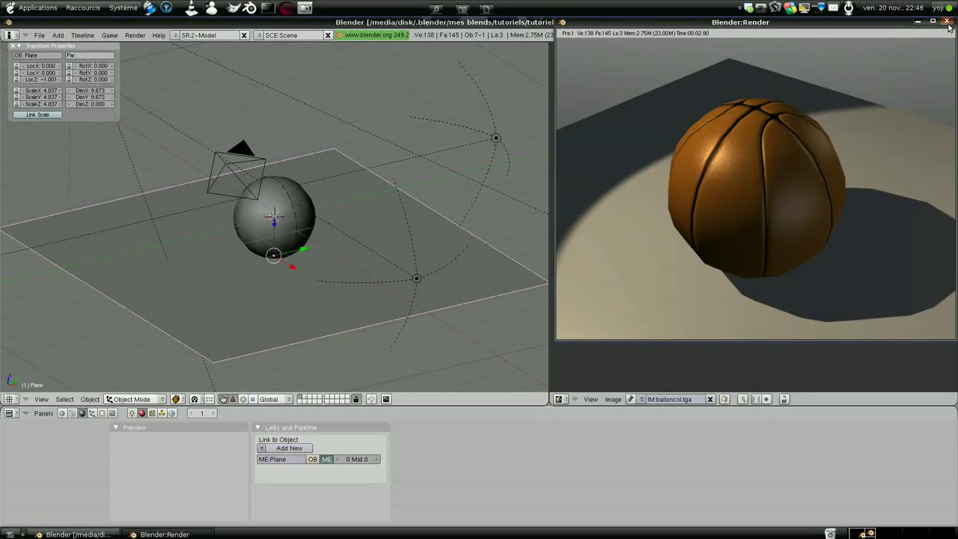
pyautogui.click(948, 22)
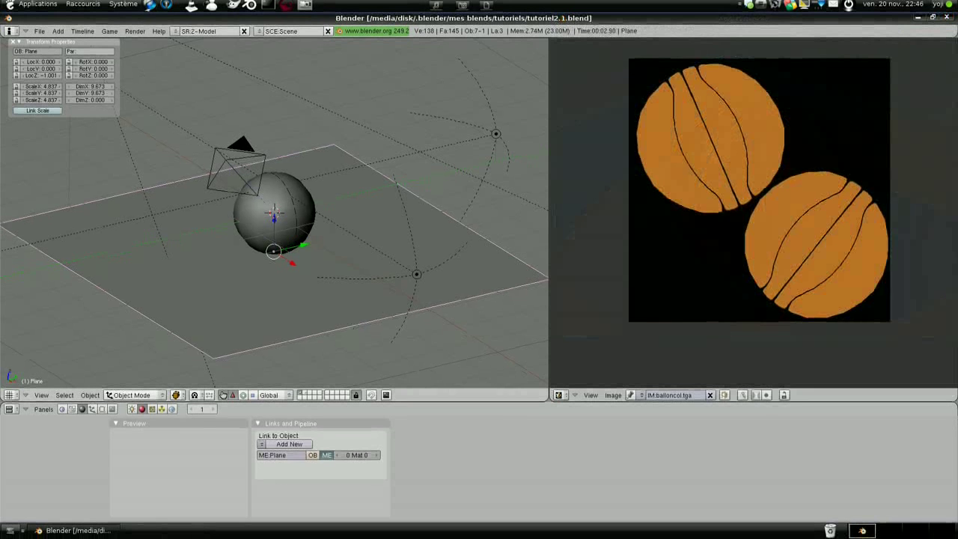
pyautogui.click(306, 396)
# Move ballonhigh onto the scene's layer and send ballonlow off to another layer.
pyautogui.rightClick(304, 212)
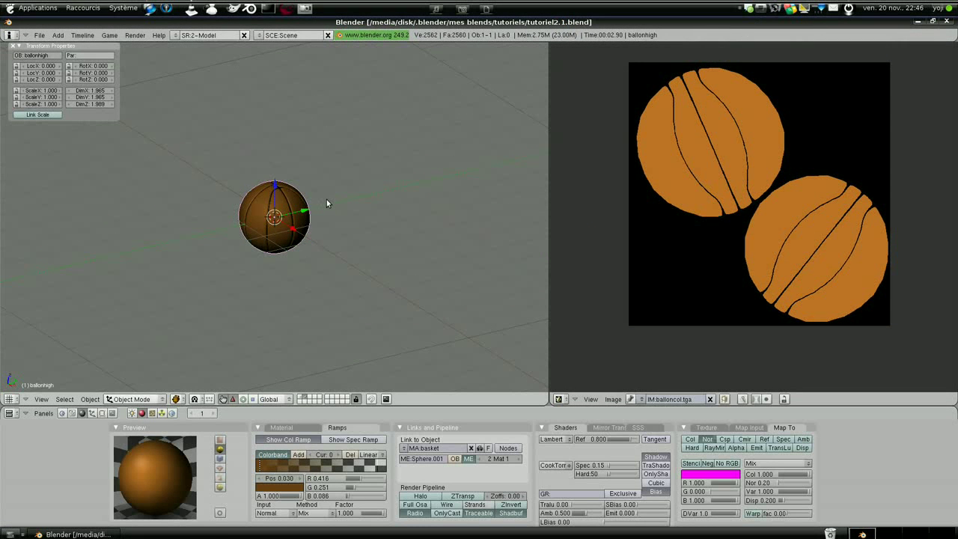
pyautogui.press('m')
pyautogui.click(326, 200)
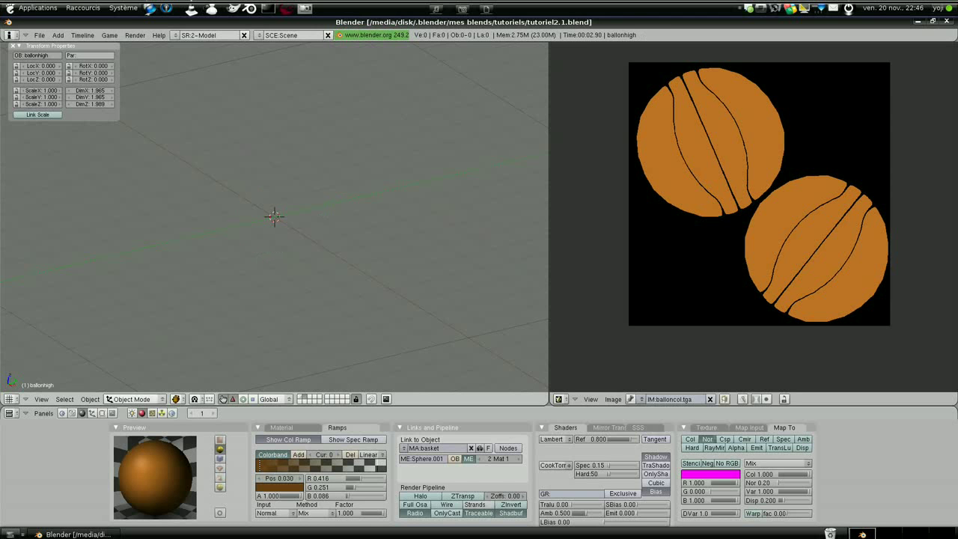
pyautogui.click(309, 397)
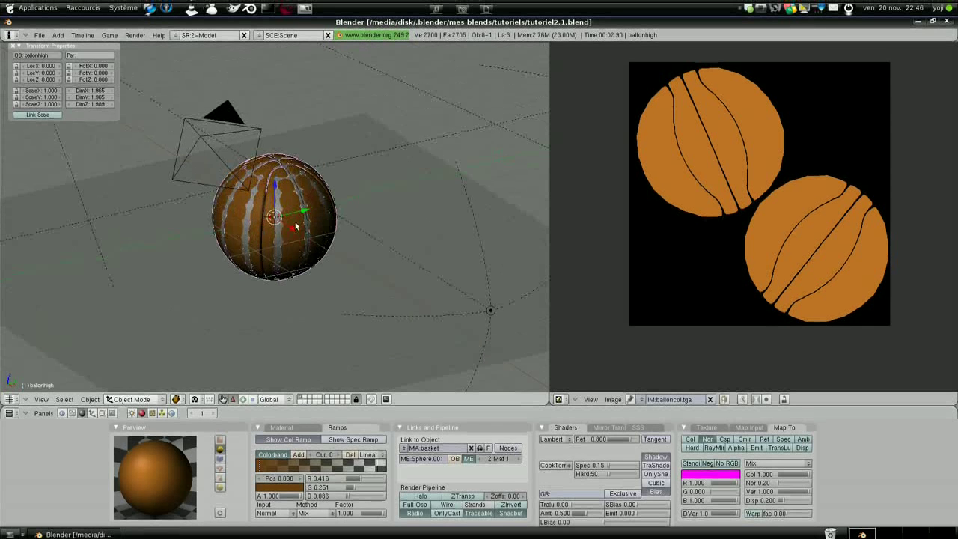
pyautogui.press('m')
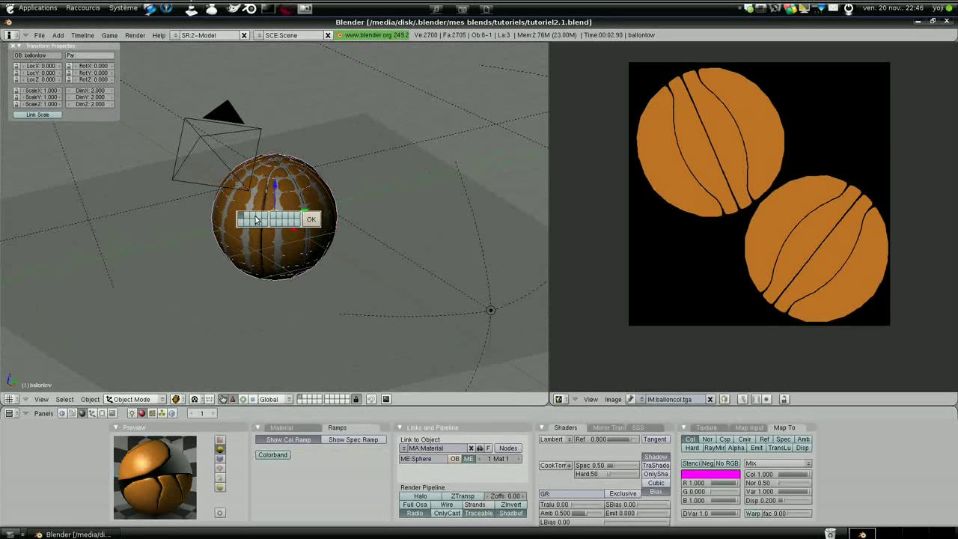
pyautogui.click(313, 219)
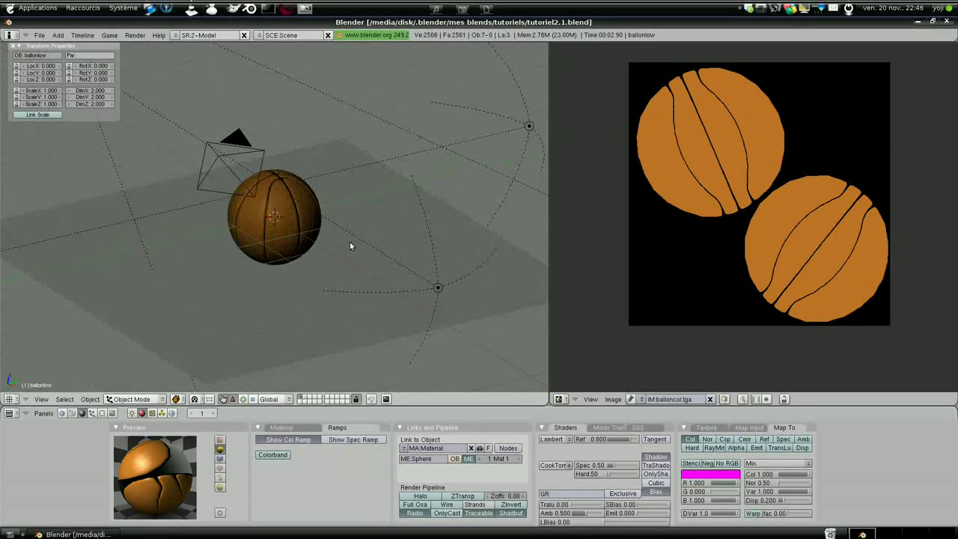
# Render a test image of the textured ball on the plane, then close it.
pyautogui.press('F12')
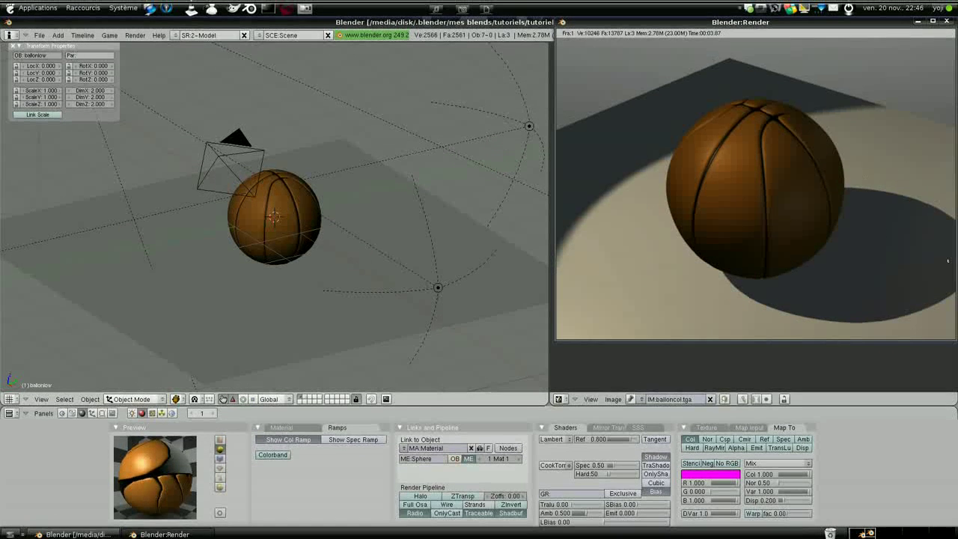
pyautogui.click(948, 21)
pyautogui.scroll(-4, 419, 246)
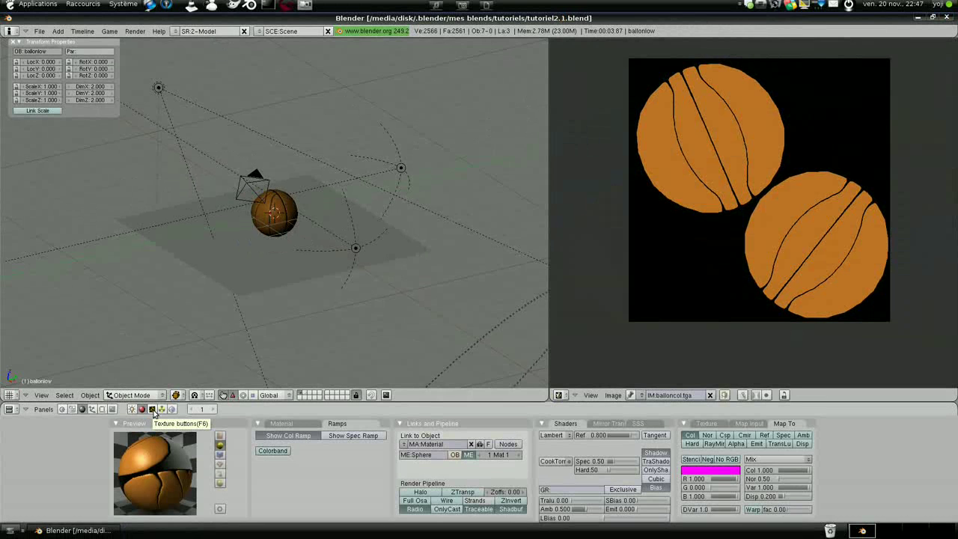
# Select the ground plane, enter Edit Mode and unwrap its UVs.
pyautogui.rightClick(258, 270)
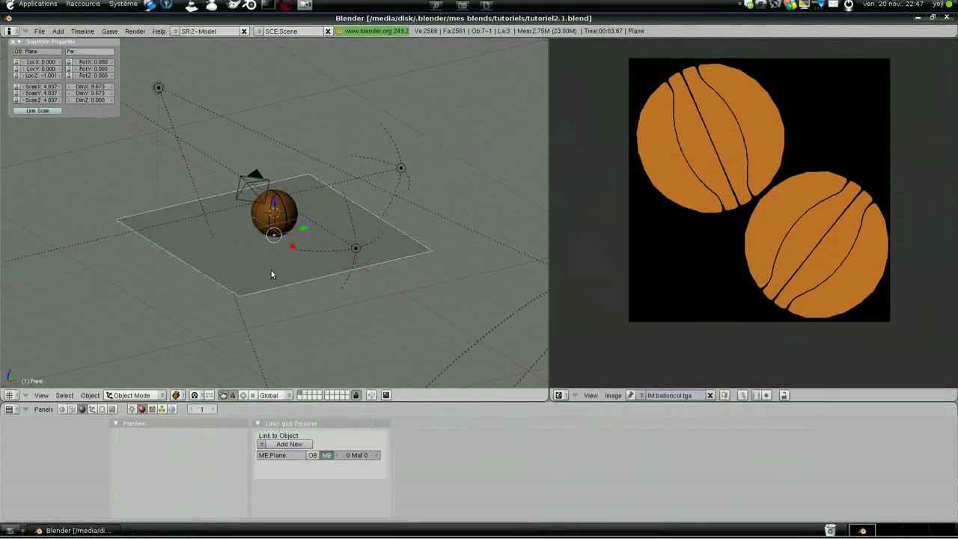
pyautogui.press('Tab')
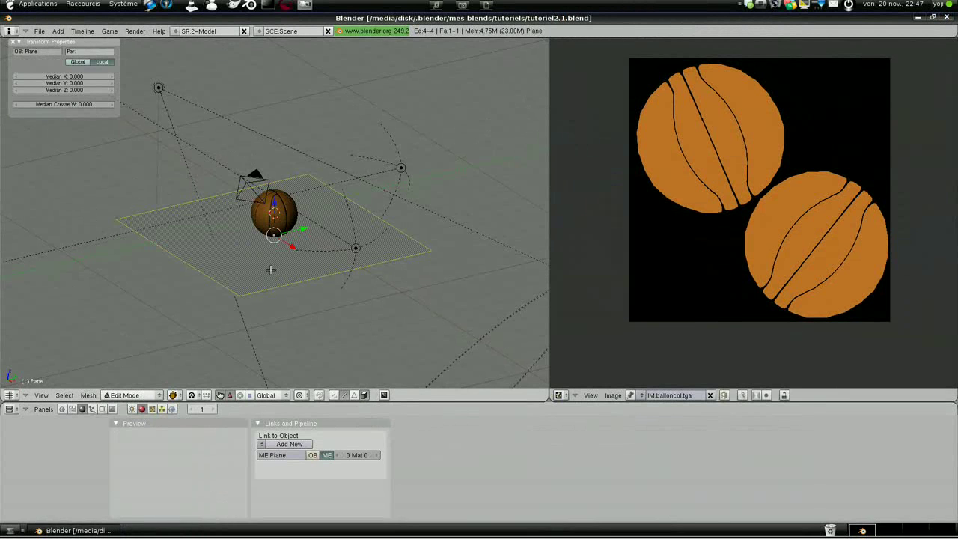
pyautogui.press('u')
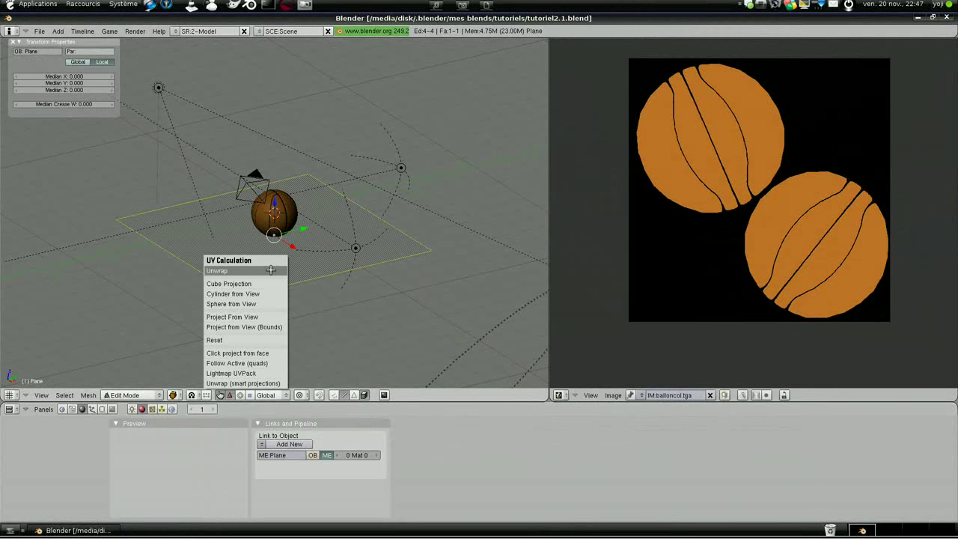
pyautogui.click(270, 270)
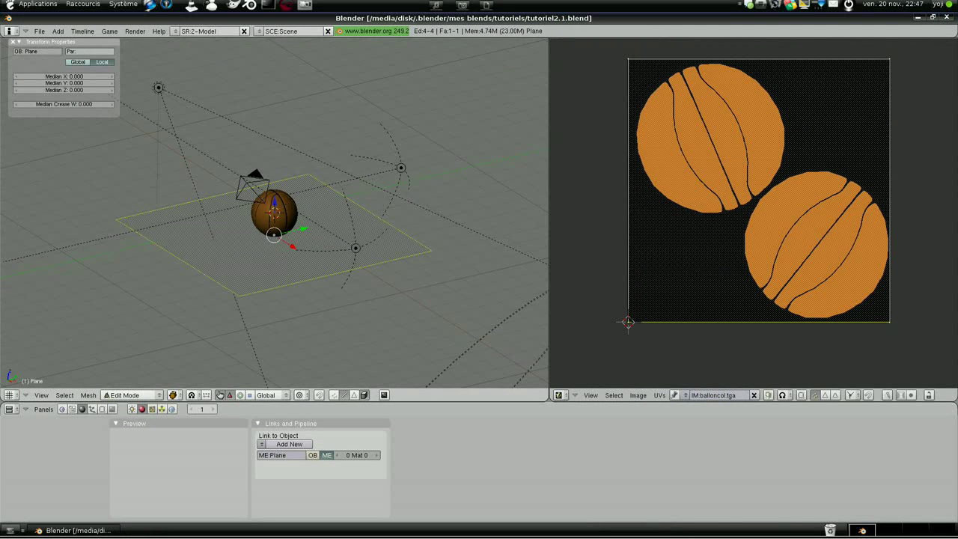
# Create a new blank 1024×1024 image named shadowsol for the plane.
pyautogui.click(637, 395)
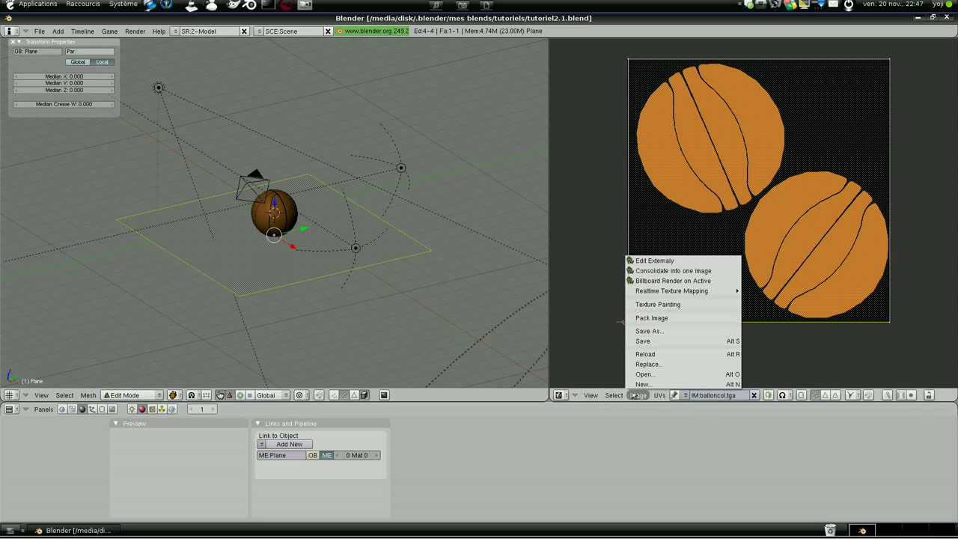
pyautogui.click(642, 384)
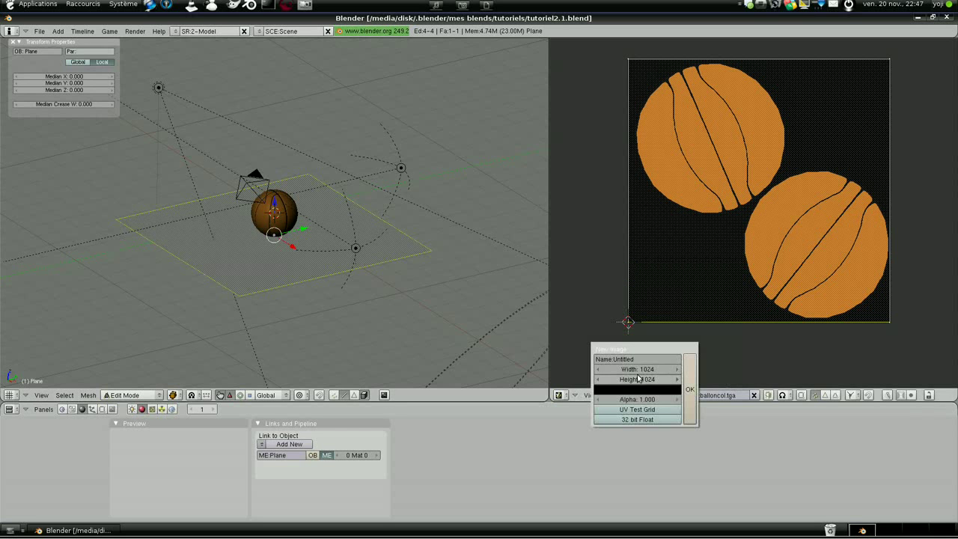
pyautogui.click(620, 359)
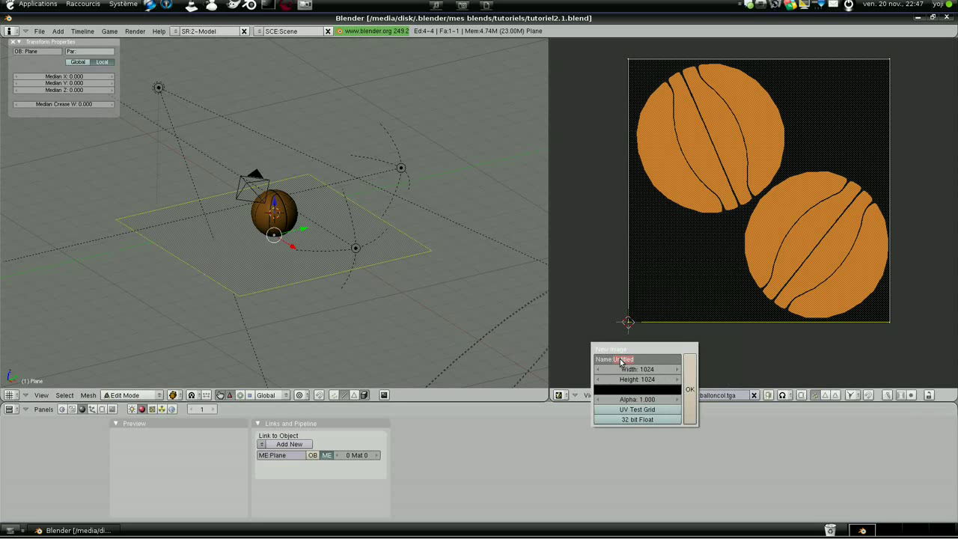
pyautogui.write('shadowsol')
pyautogui.press('Return')
pyautogui.click(690, 385)
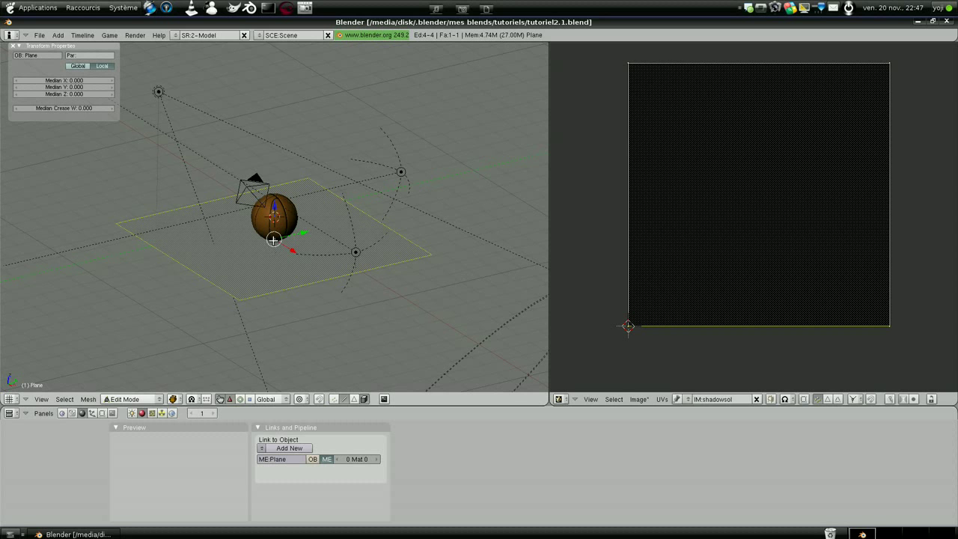
# Bake the ball's shadow onto the plane's shadowsol image using Shadow bake mode.
pyautogui.click(112, 413)
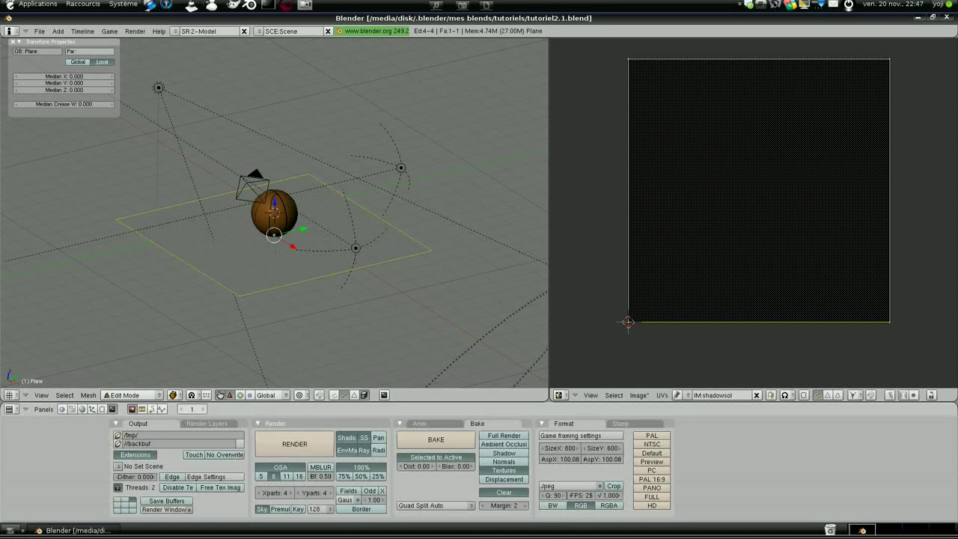
pyautogui.click(511, 453)
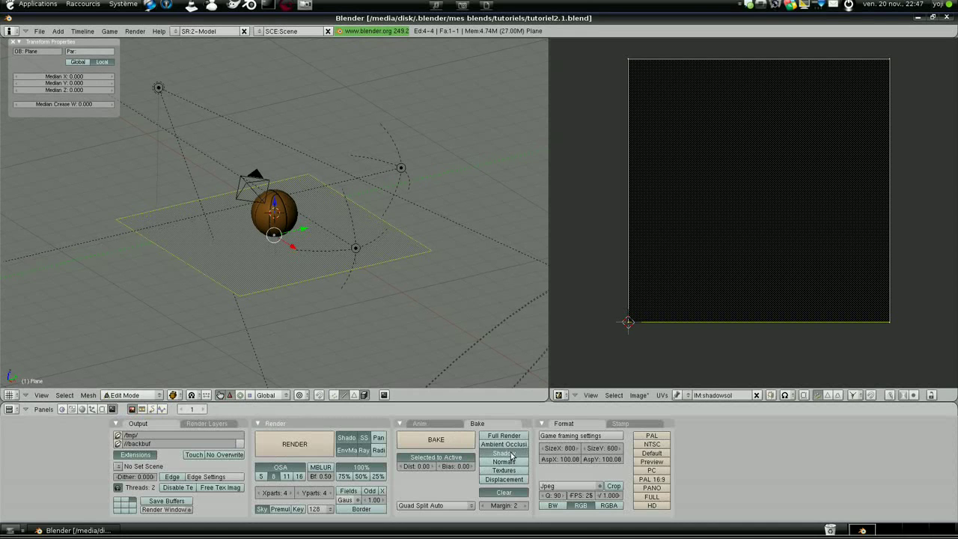
pyautogui.click(439, 441)
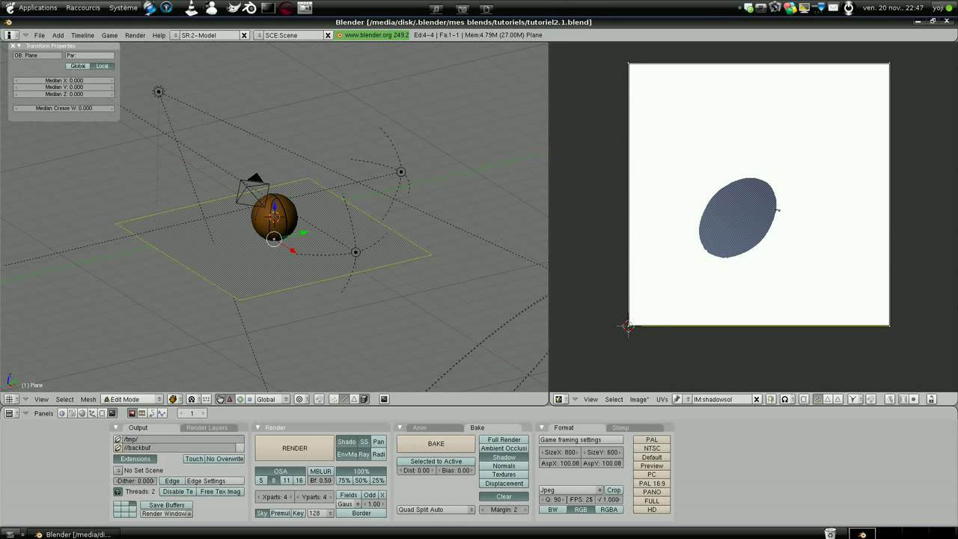
# Save the baked image as shadowsol.tga in the tutoriels/textures folder.
pyautogui.click(641, 399)
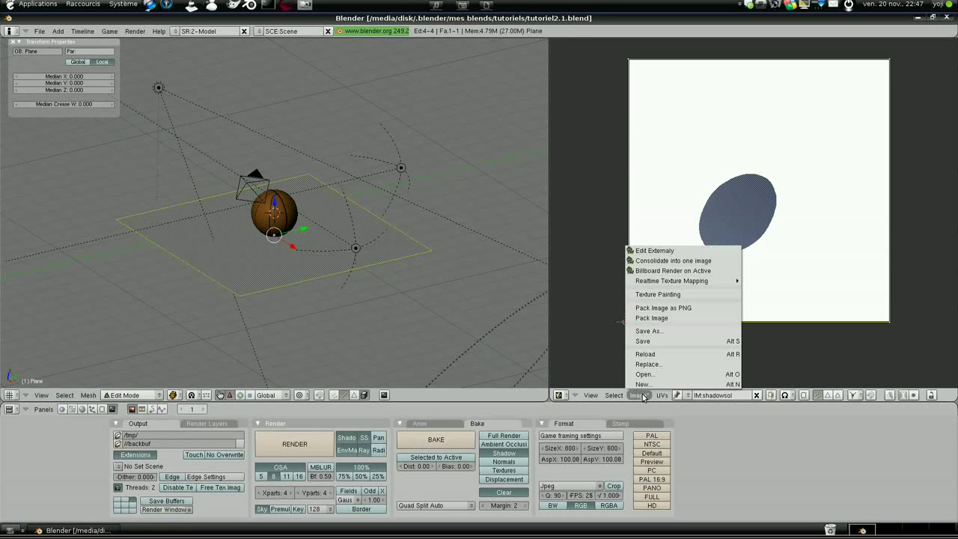
pyautogui.click(677, 330)
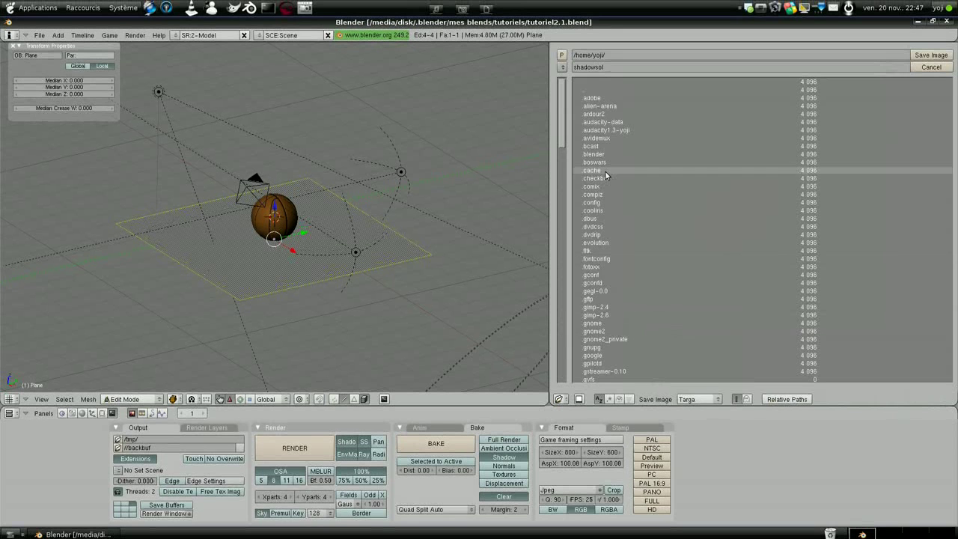
pyautogui.click(562, 68)
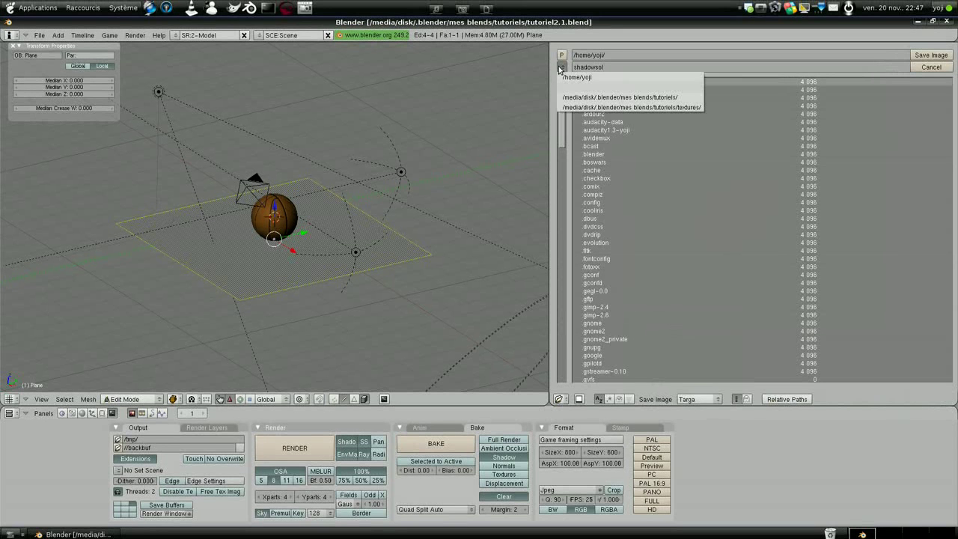
pyautogui.click(584, 107)
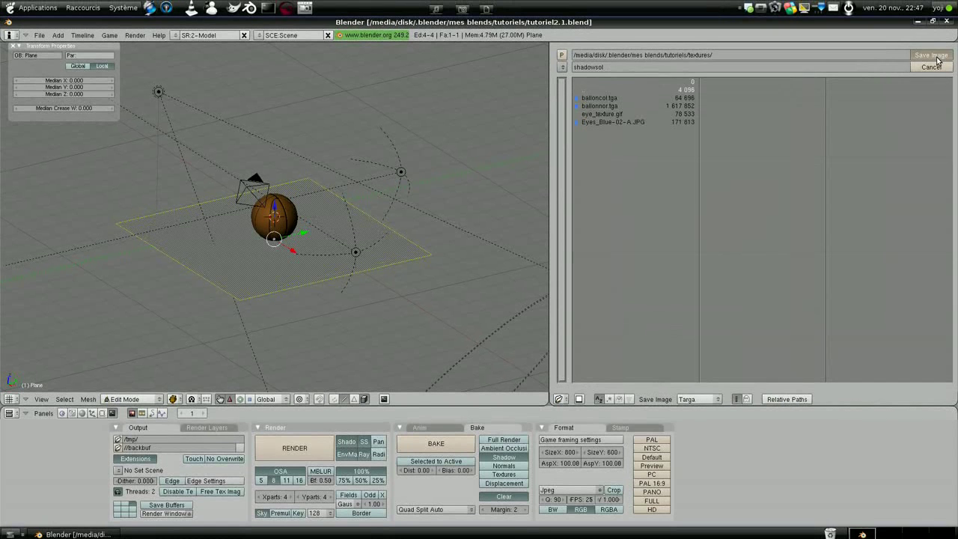
pyautogui.click(931, 50)
pyautogui.moveTo(411, 317)
pyautogui.mouseDown(button='middle')
pyautogui.moveTo(277, 258)
pyautogui.moveTo(298, 207)
pyautogui.mouseUp(button='middle')
pyautogui.scroll(2, 277, 258)
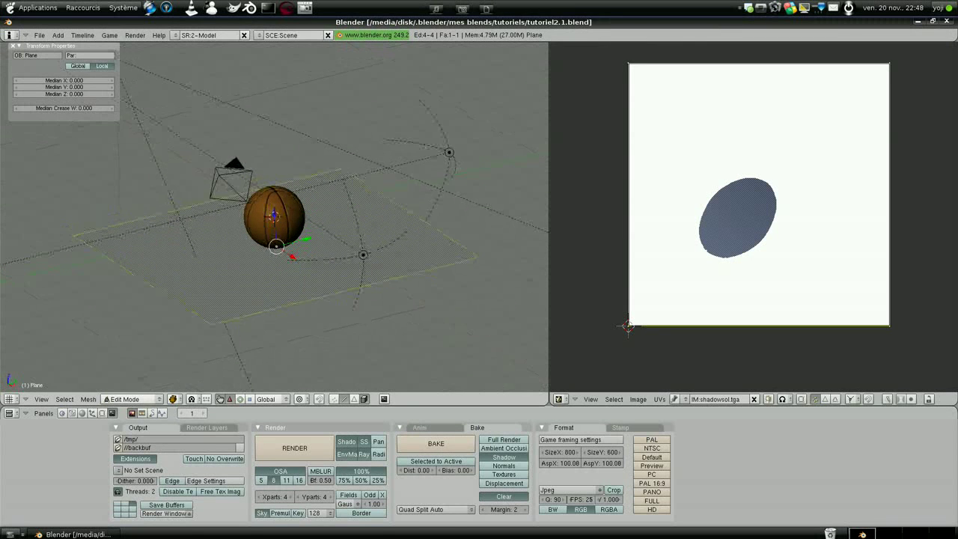
# Leave Edit Mode on the plane and move ballonlow to a different layer.
pyautogui.scroll(1, 299, 207)
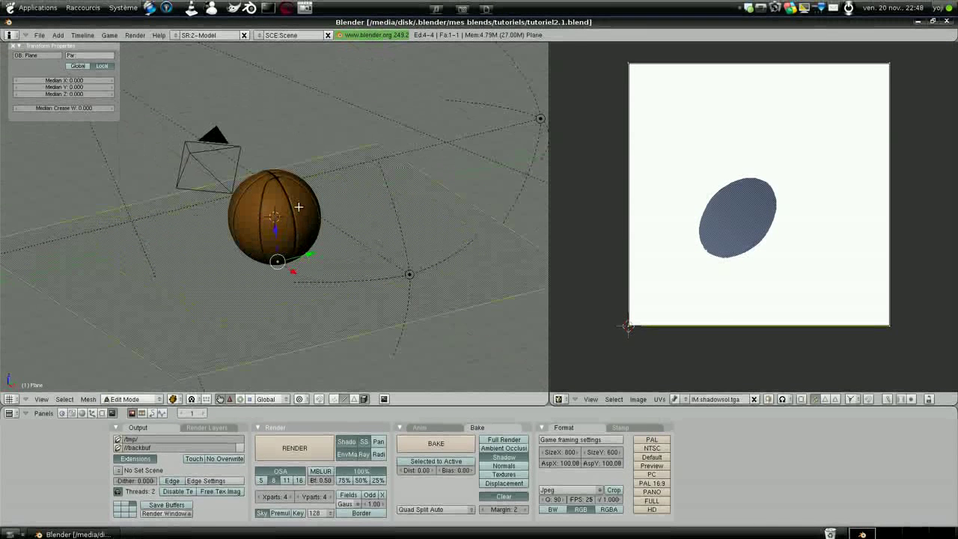
pyautogui.press('Tab')
pyautogui.scroll(-2, 300, 234)
pyautogui.rightClick(288, 225)
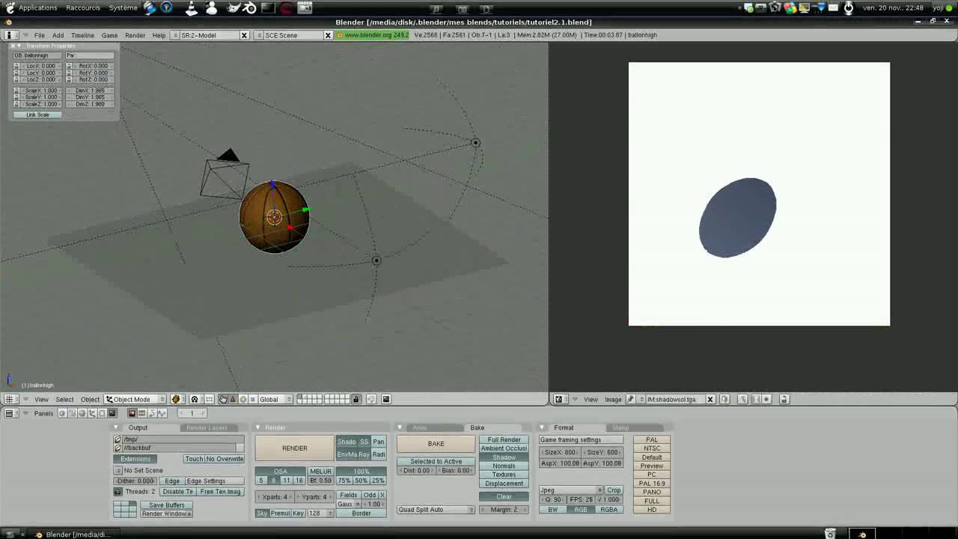
pyautogui.press('KP_Divide')
pyautogui.rightClick(274, 196)
pyautogui.press('m')
pyautogui.click(215, 207)
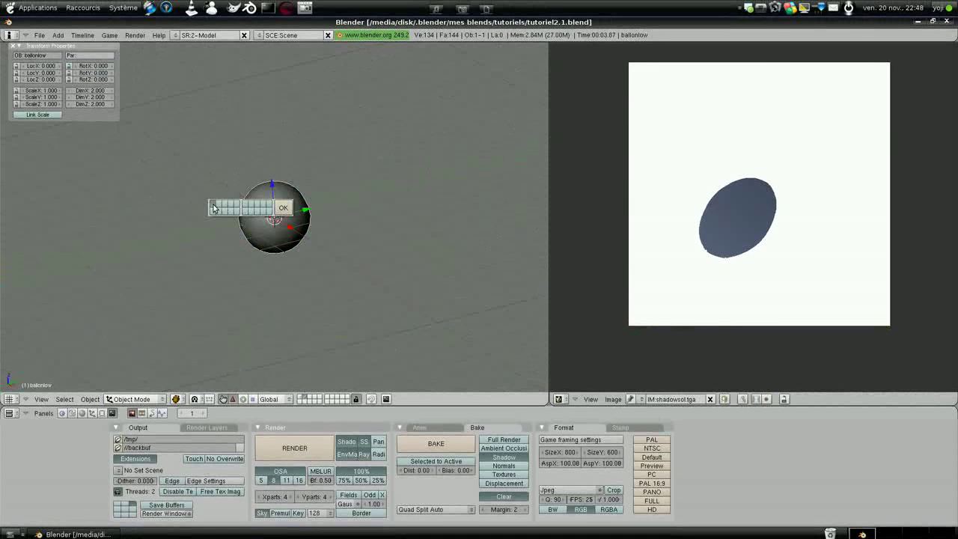
pyautogui.click(283, 207)
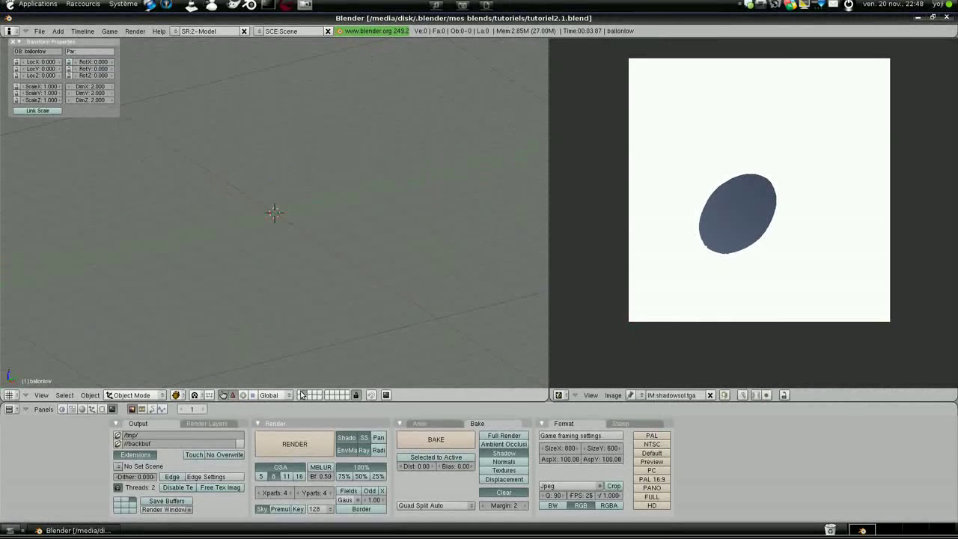
# Move the detailed basketball model to another layer, then select the spot lamp.
pyautogui.click(302, 395)
pyautogui.rightClick(284, 208)
pyautogui.press('m')
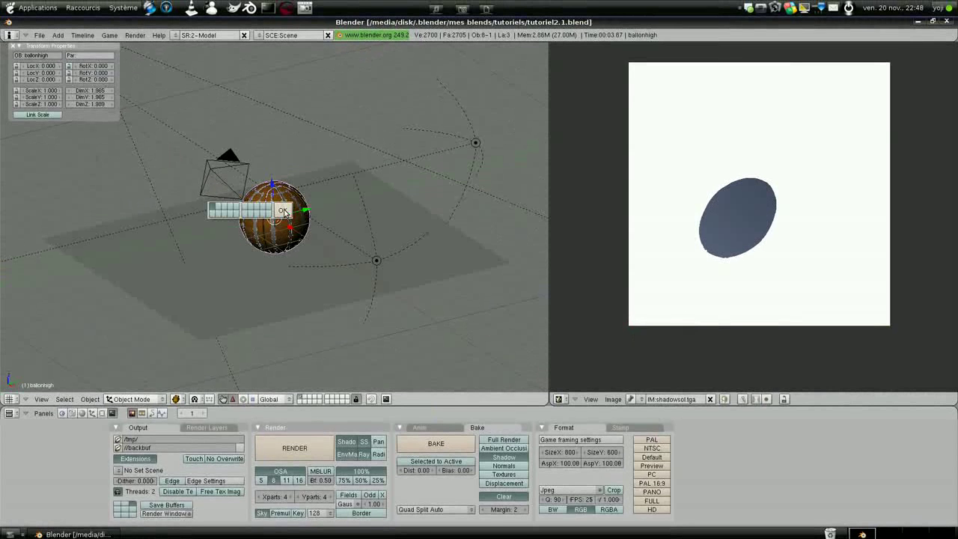
pyautogui.click(217, 208)
pyautogui.click(284, 210)
pyautogui.moveTo(285, 246)
pyautogui.mouseDown(button='middle')
pyautogui.moveTo(295, 263)
pyautogui.moveTo(285, 289)
pyautogui.moveTo(327, 287)
pyautogui.moveTo(256, 269)
pyautogui.mouseUp(button='middle')
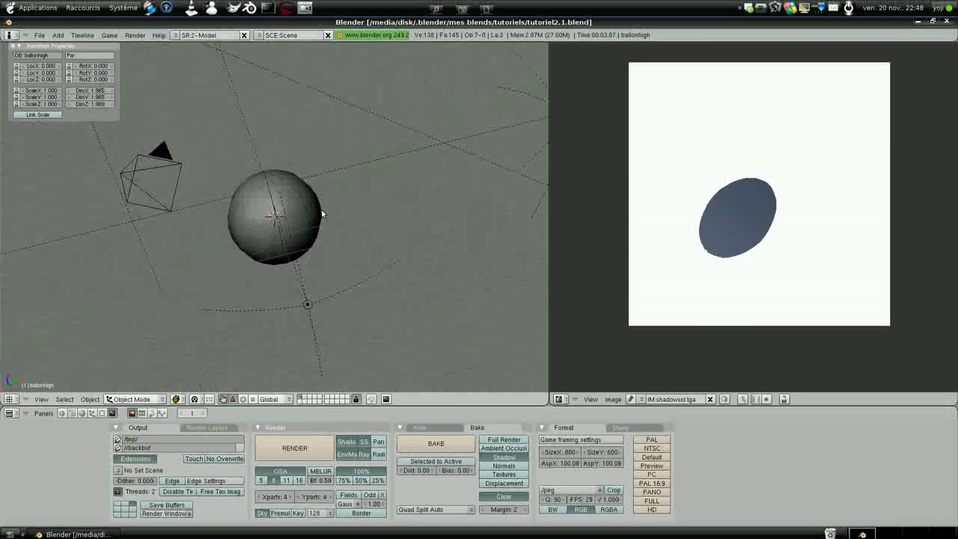
pyautogui.scroll(-3, 322, 214)
pyautogui.moveTo(322, 214)
pyautogui.mouseDown(button='middle')
pyautogui.moveTo(299, 225)
pyautogui.moveTo(224, 172)
pyautogui.mouseUp(button='middle')
pyautogui.scroll(-3, 299, 225)
pyautogui.rightClick(193, 139)
pyautogui.moveTo(195, 143)
pyautogui.mouseDown(button='middle')
pyautogui.moveTo(310, 211)
pyautogui.moveTo(269, 247)
pyautogui.mouseUp(button='middle')
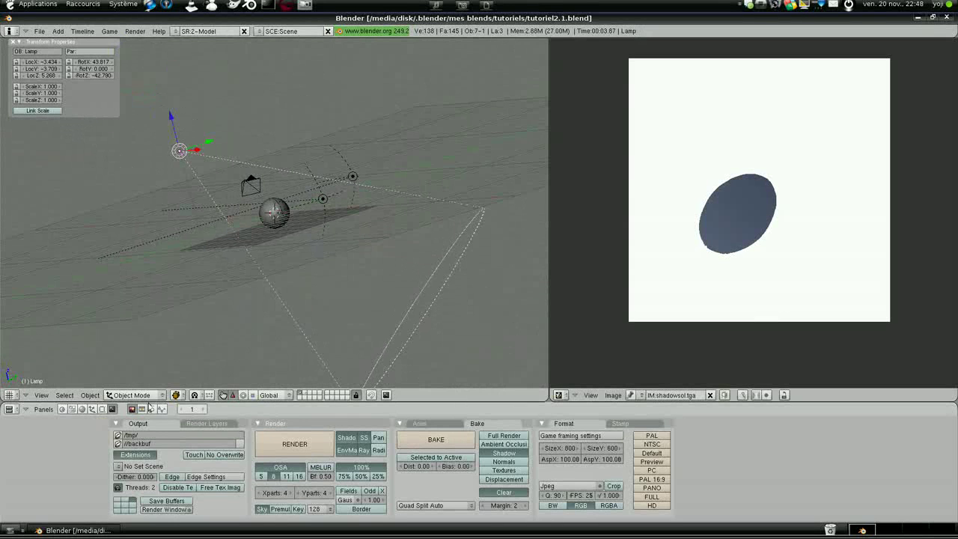
# Switch off Ray Shadow on the spot lamp and check the lighting with a test render.
pyautogui.click(82, 409)
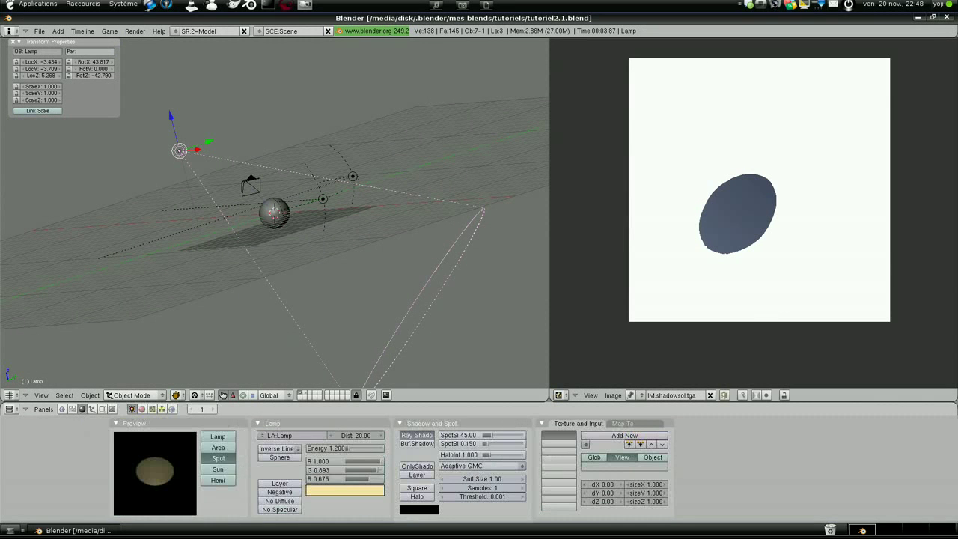
pyautogui.click(421, 436)
pyautogui.scroll(-2, 322, 241)
pyautogui.scroll(-2, 310, 260)
pyautogui.press('F12')
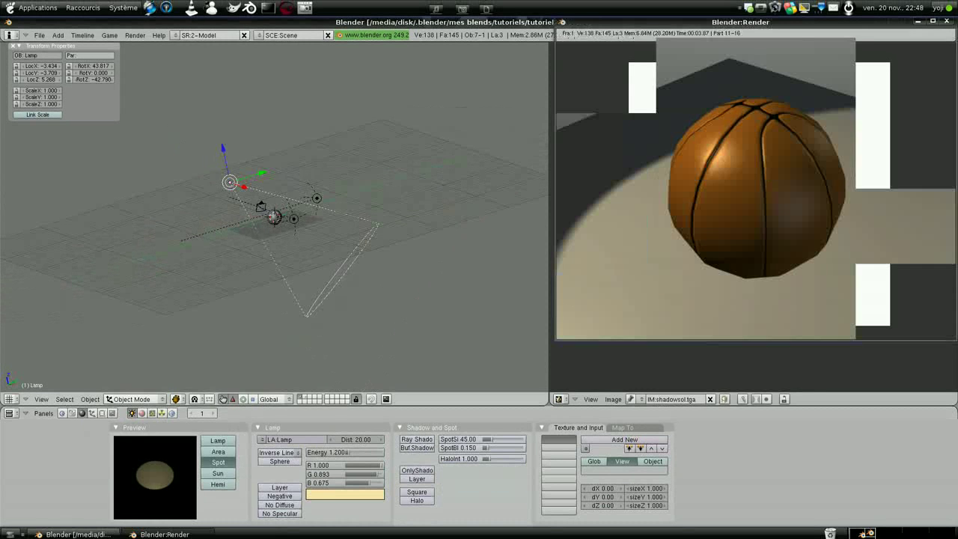
pyautogui.click(947, 22)
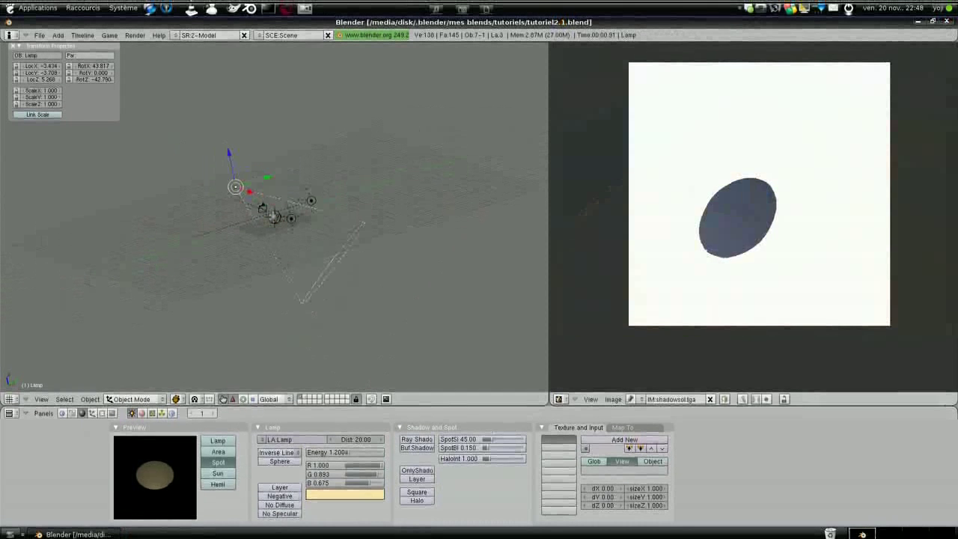
# Select the ground plane and give it a new material.
pyautogui.scroll(2, 287, 256)
pyautogui.rightClick(287, 239)
pyautogui.moveTo(285, 239); pyautogui.dragTo(292, 284, button='middle')
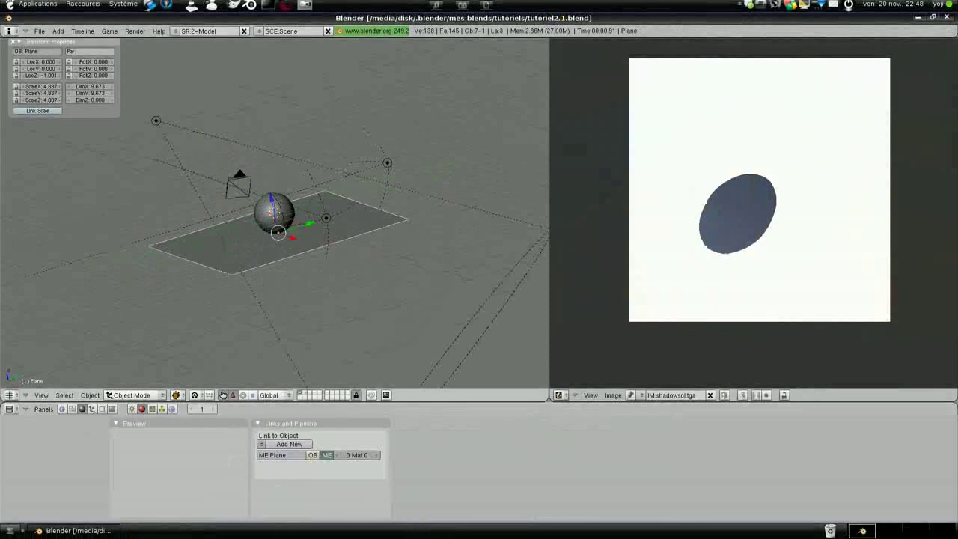
pyautogui.click(291, 444)
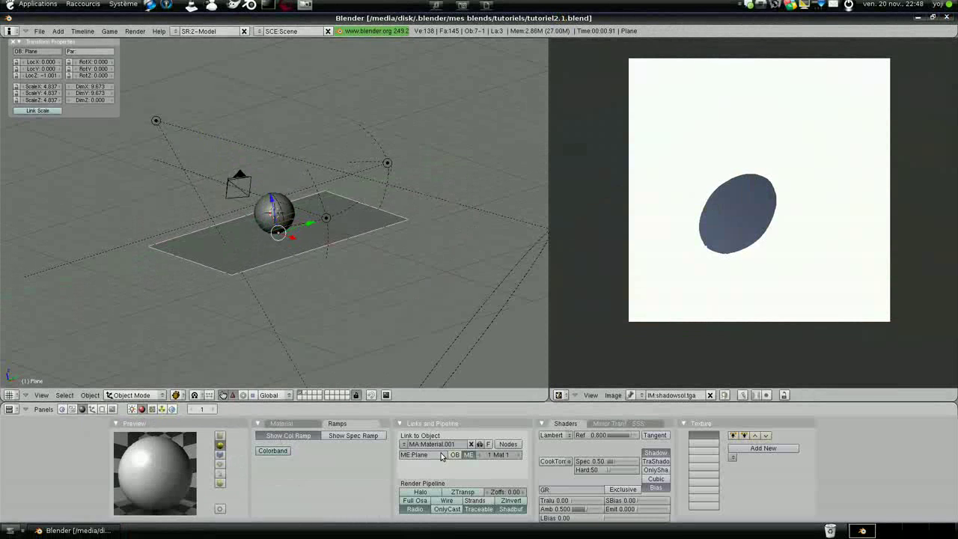
# Add an Image texture to the plane's material using shadowsol.tga.
pyautogui.click(771, 448)
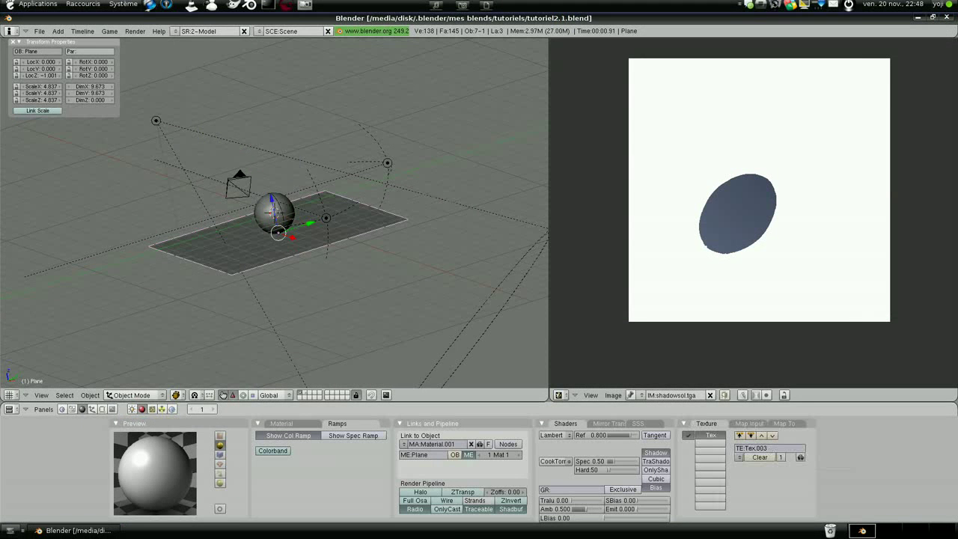
pyautogui.click(151, 408)
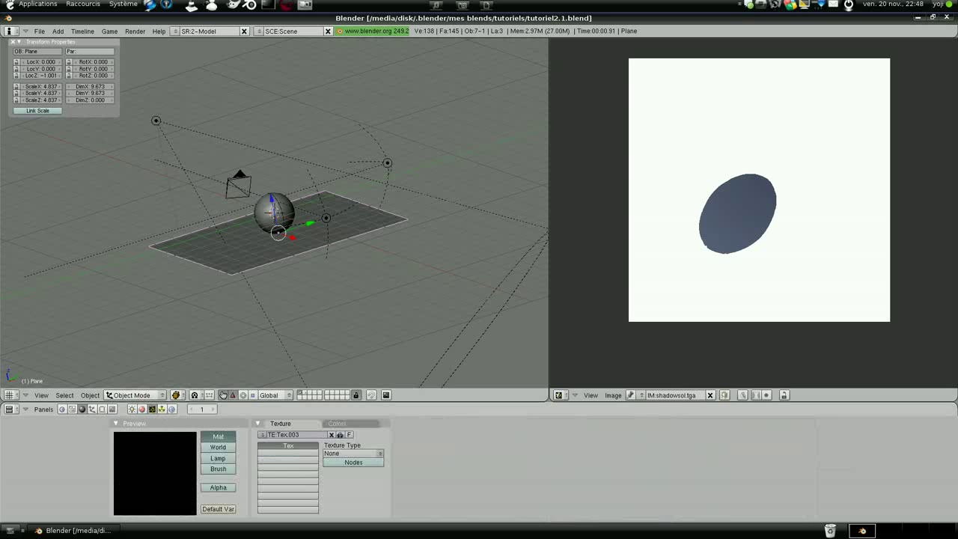
pyautogui.click(378, 455)
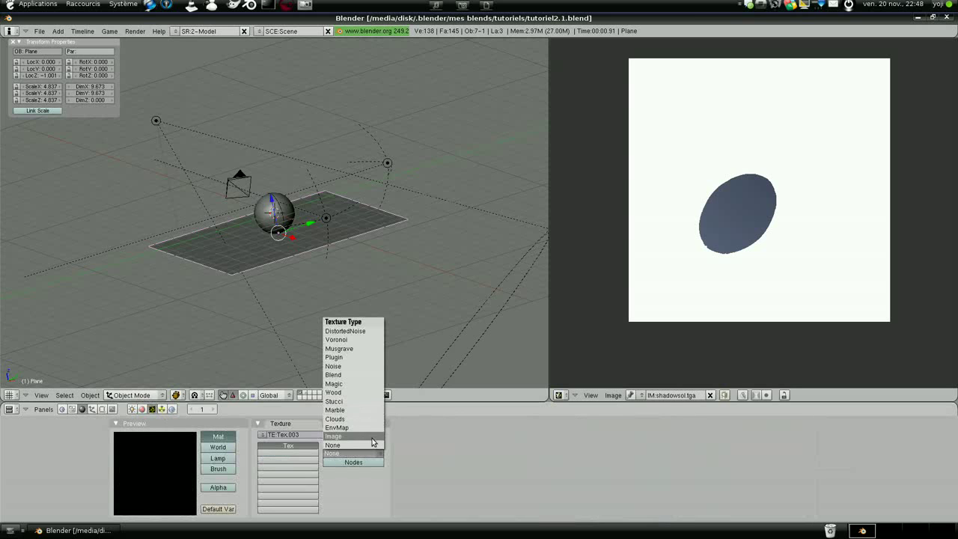
pyautogui.click(366, 440)
pyautogui.click(544, 446)
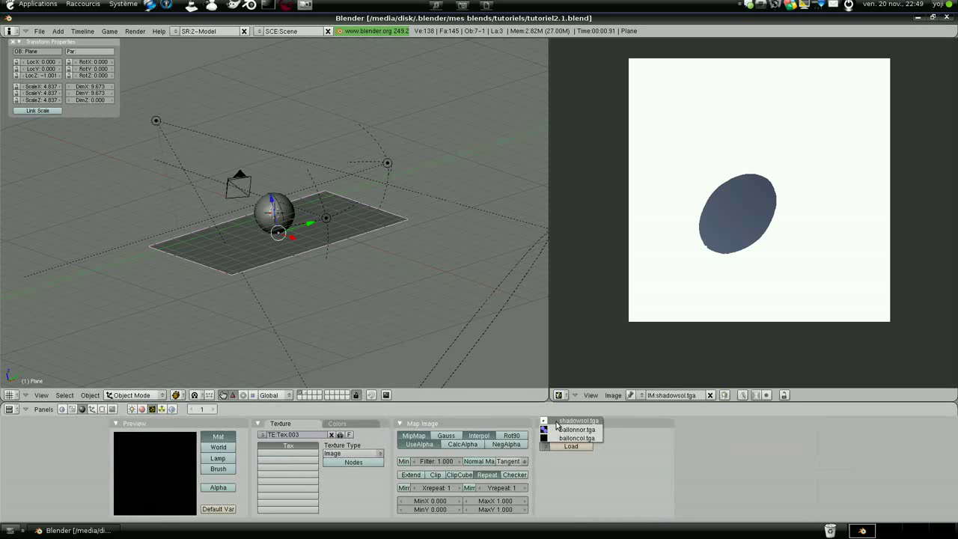
pyautogui.click(558, 421)
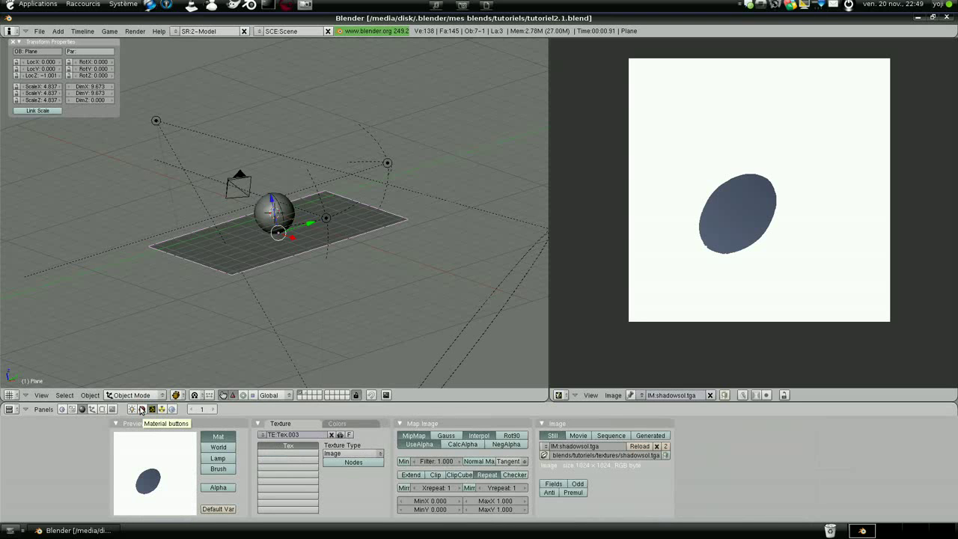
# Map the texture by UV, remove the plane's specular, and render the scene.
pyautogui.click(142, 409)
pyautogui.click(757, 424)
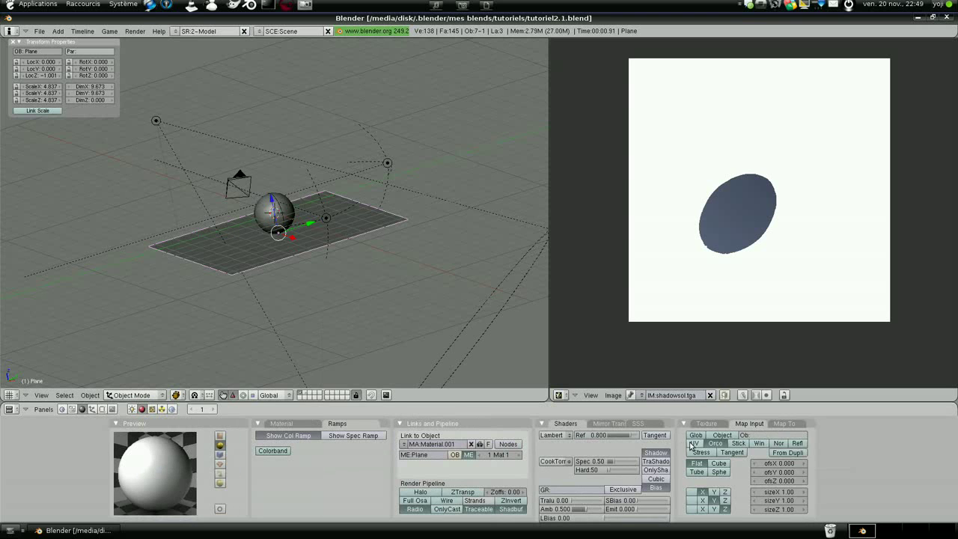
pyautogui.click(693, 444)
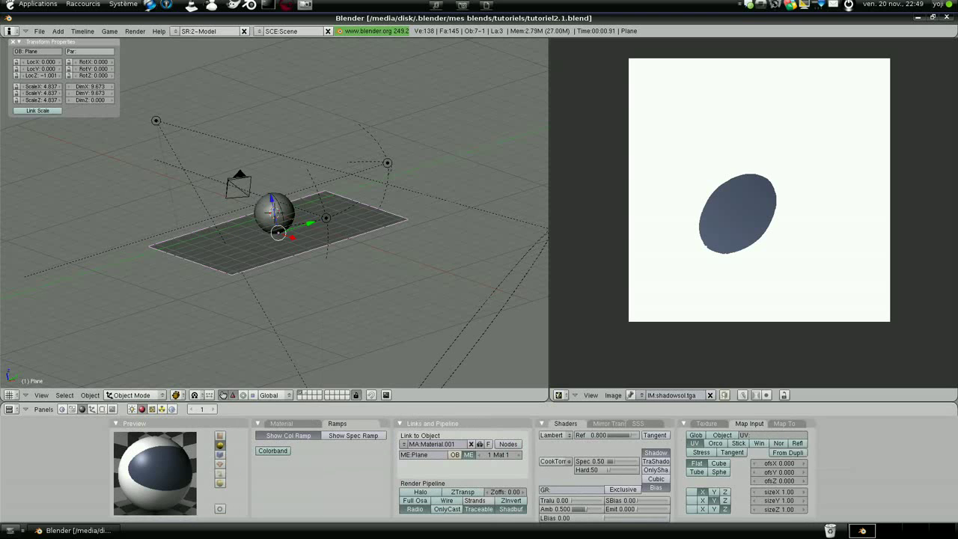
pyautogui.click(798, 425)
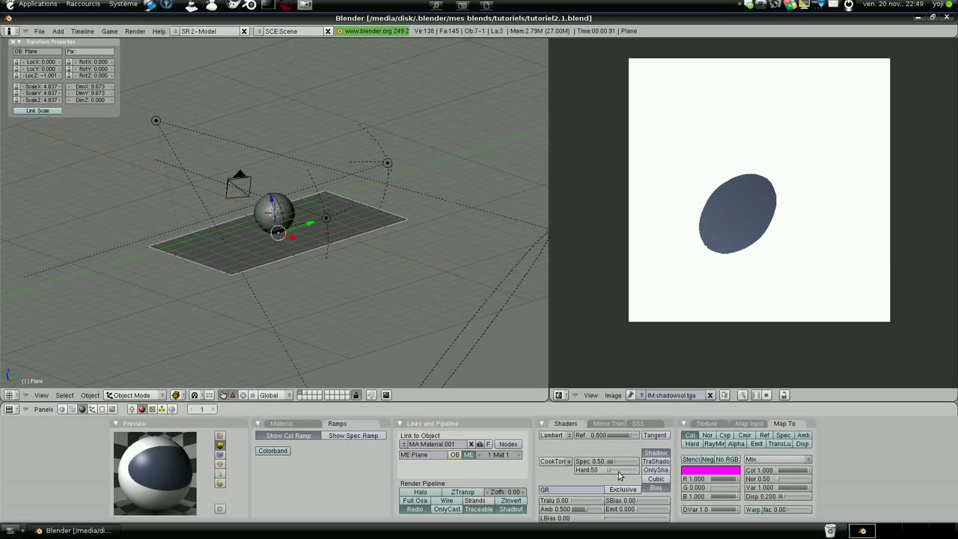
pyautogui.moveTo(618, 461)
pyautogui.mouseDown()
pyautogui.moveTo(576, 461)
pyautogui.moveTo(576, 469)
pyautogui.mouseUp()
pyautogui.scroll(-2, 325, 272)
pyautogui.scroll(3, 324, 272)
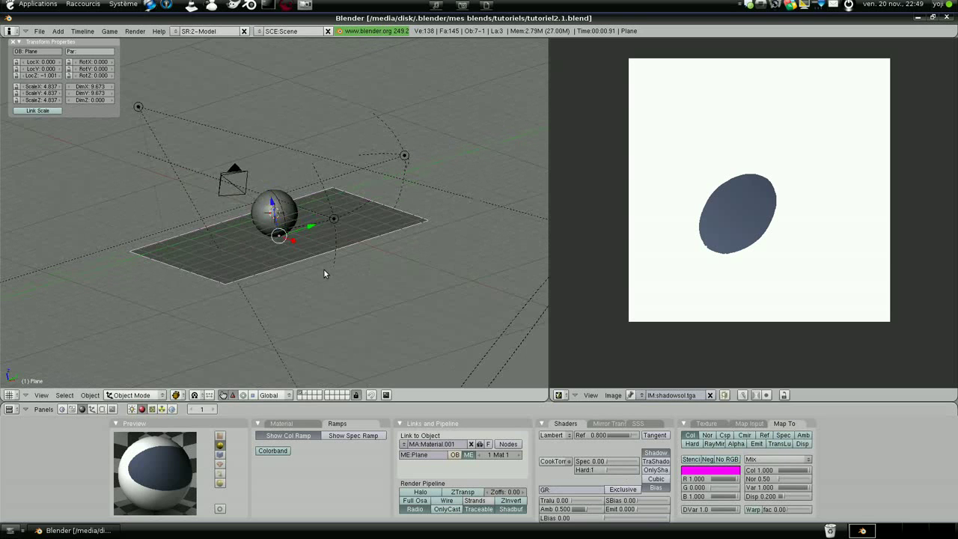
pyautogui.press('F12')
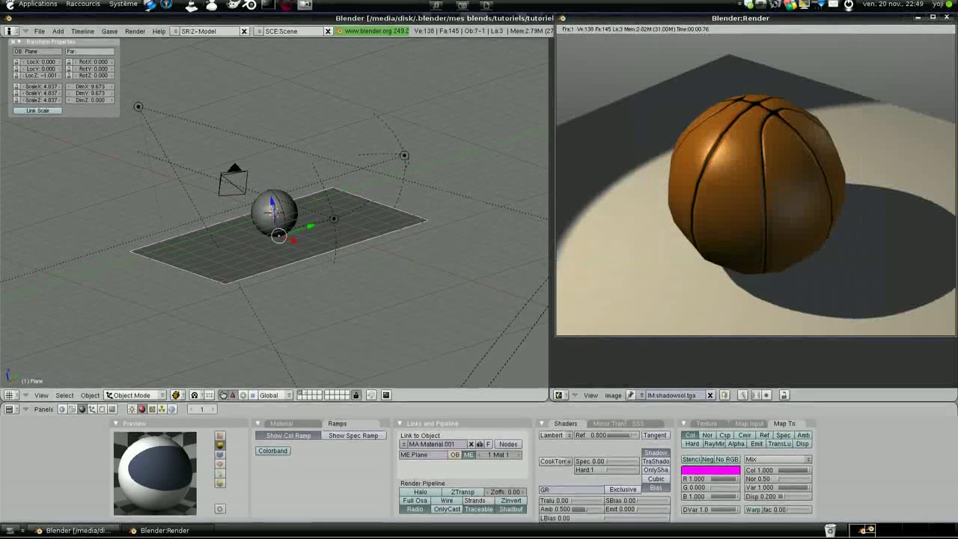
pyautogui.scroll(-1, 826, 267)
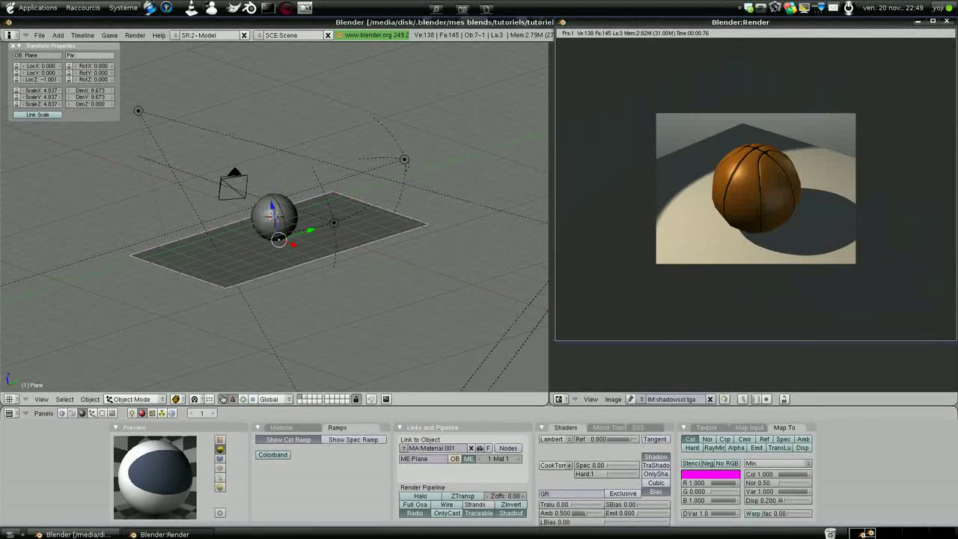
# Close the render and turn the right pane into a 3D view through the camera.
pyautogui.click(945, 22)
pyautogui.moveTo(303, 217)
pyautogui.mouseDown(button='middle')
pyautogui.moveTo(289, 249)
pyautogui.moveTo(238, 214)
pyautogui.mouseUp(button='middle')
pyautogui.press('F8')
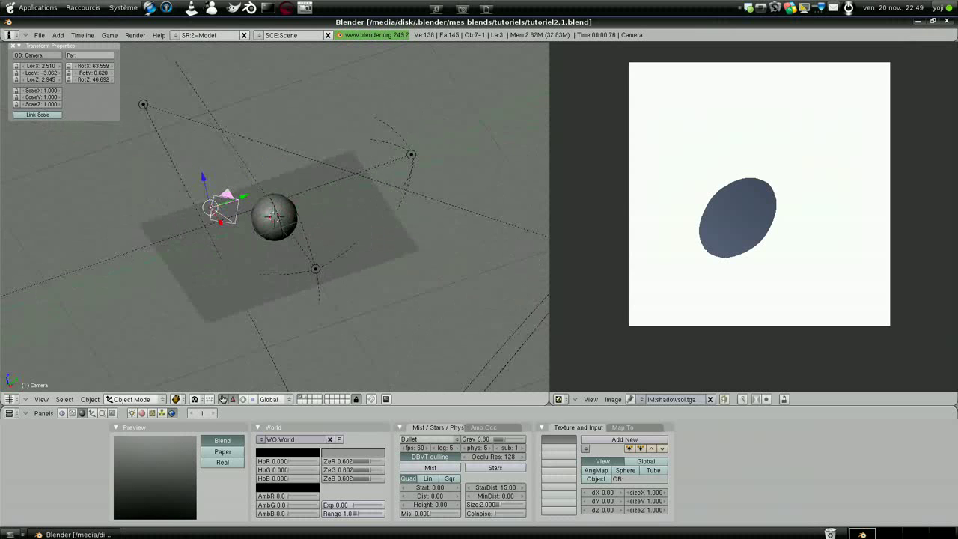
pyautogui.click(558, 399)
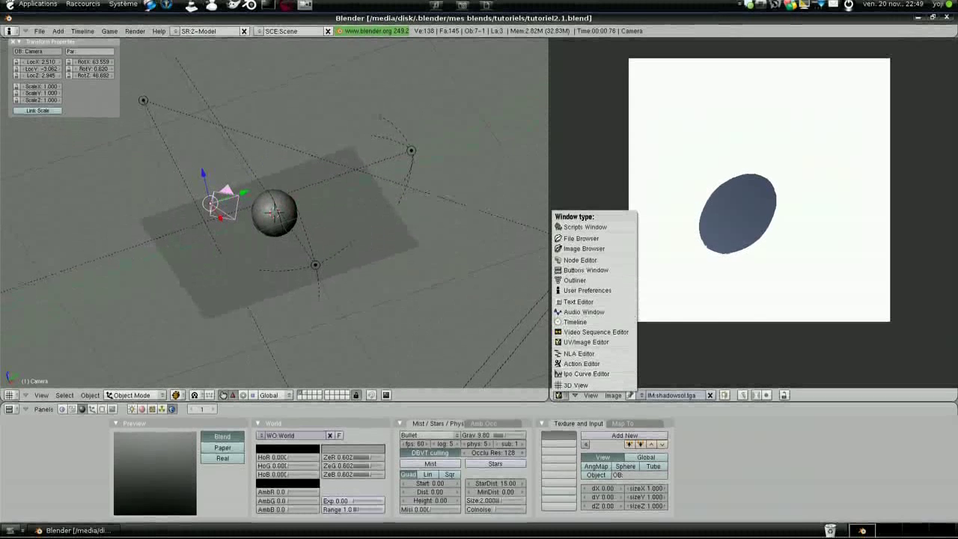
pyautogui.click(576, 384)
pyautogui.press('KP_0')
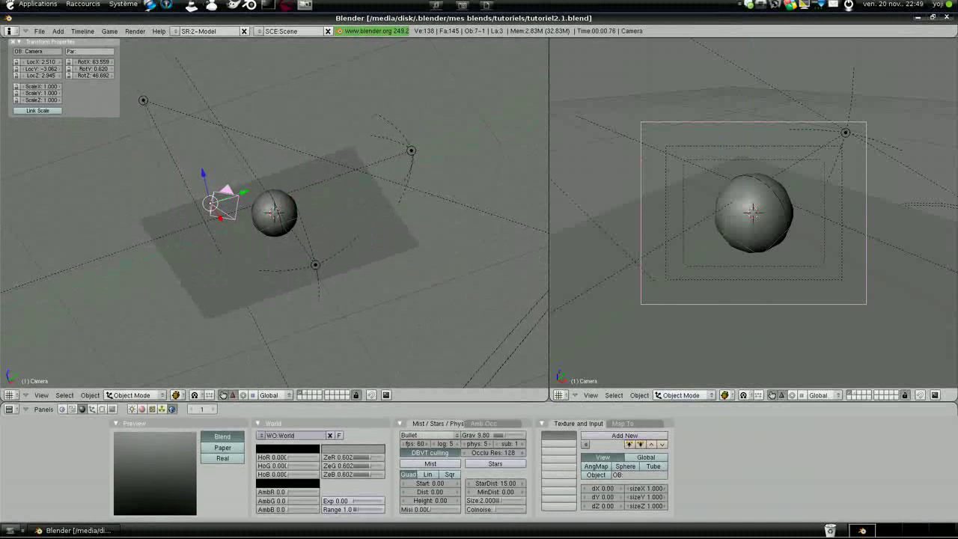
pyautogui.scroll(-2, 252, 237)
# Move the camera along Y and the cible target to X 0.695, then render.
pyautogui.press('g')
pyautogui.press('y')
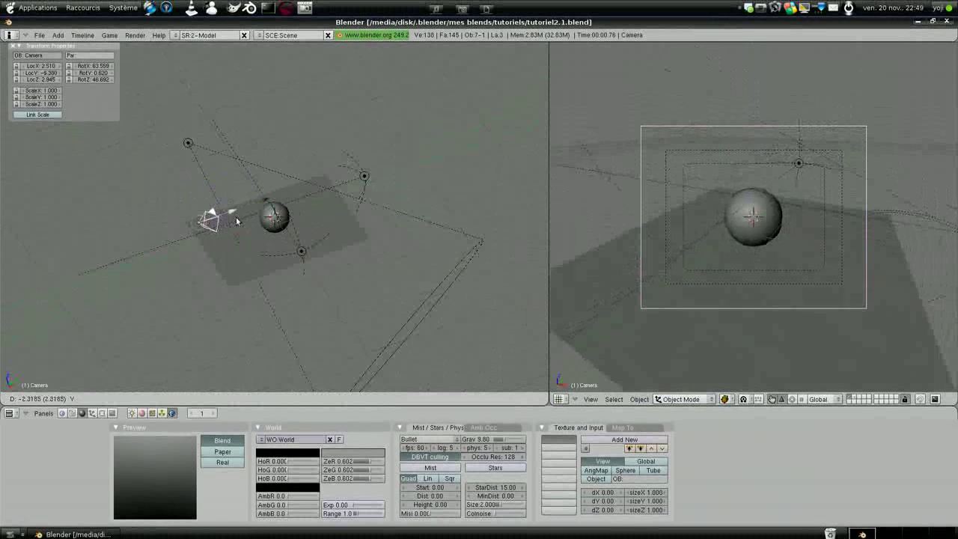
pyautogui.click(234, 235)
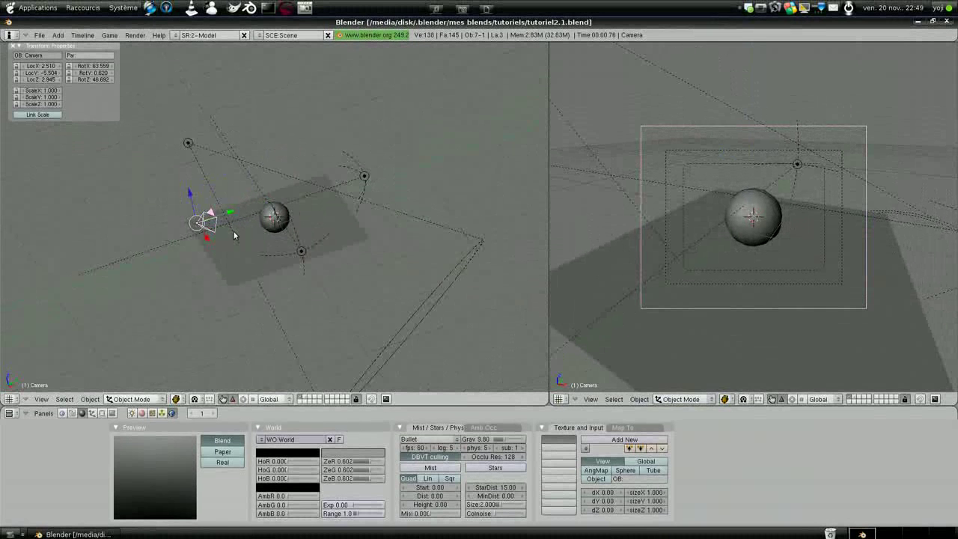
pyautogui.rightClick(281, 226)
pyautogui.rightClick(283, 227)
pyautogui.press('g')
pyautogui.press('x')
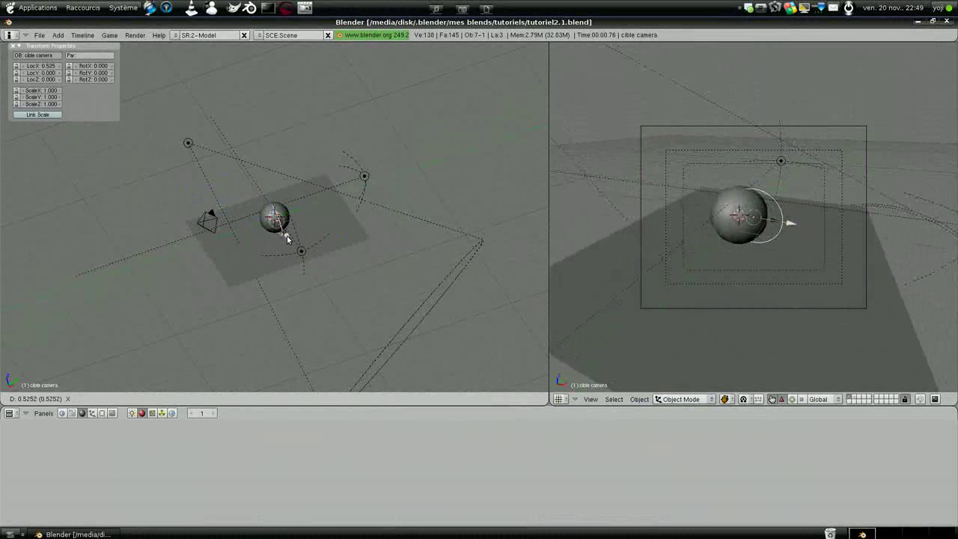
pyautogui.click(288, 239)
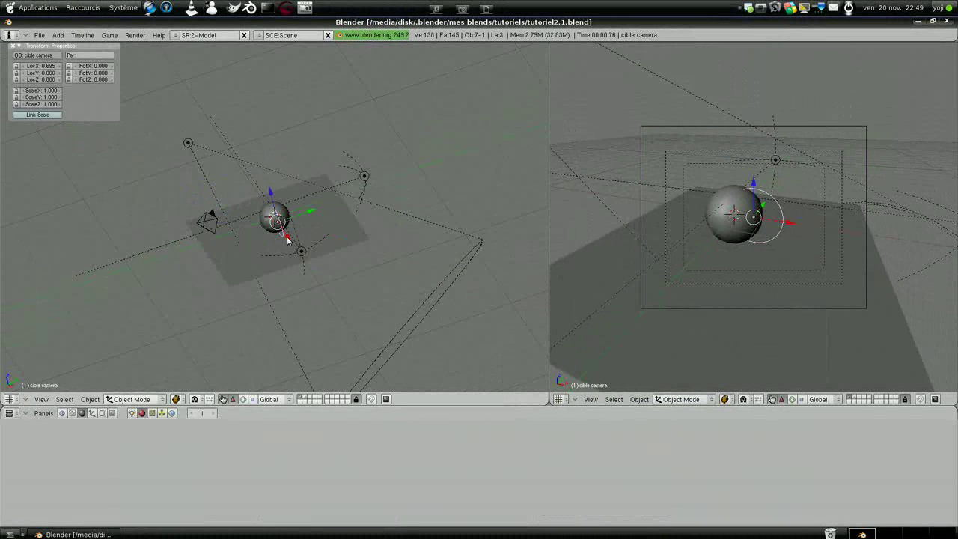
pyautogui.press('F12')
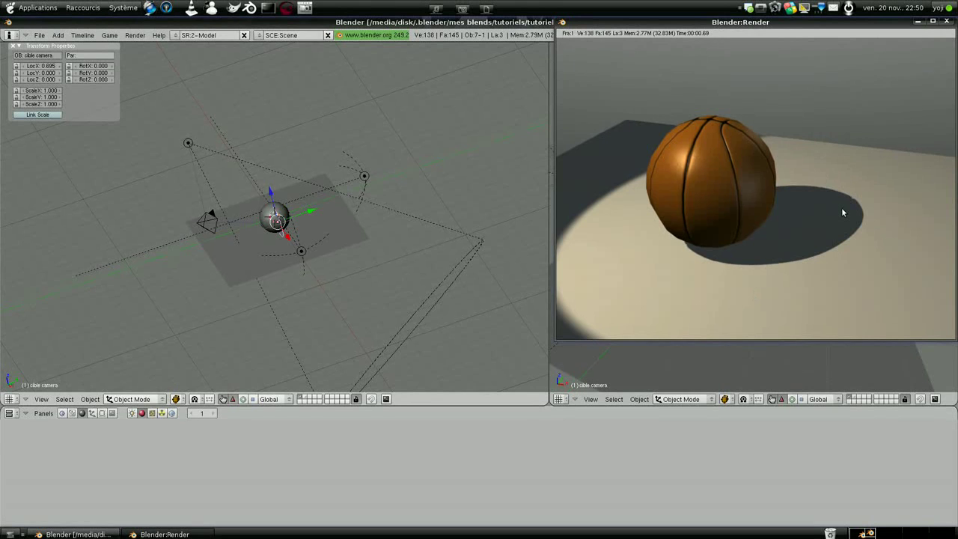
# Select the ground plane in the 3D view.
pyautogui.rightClick(350, 237)
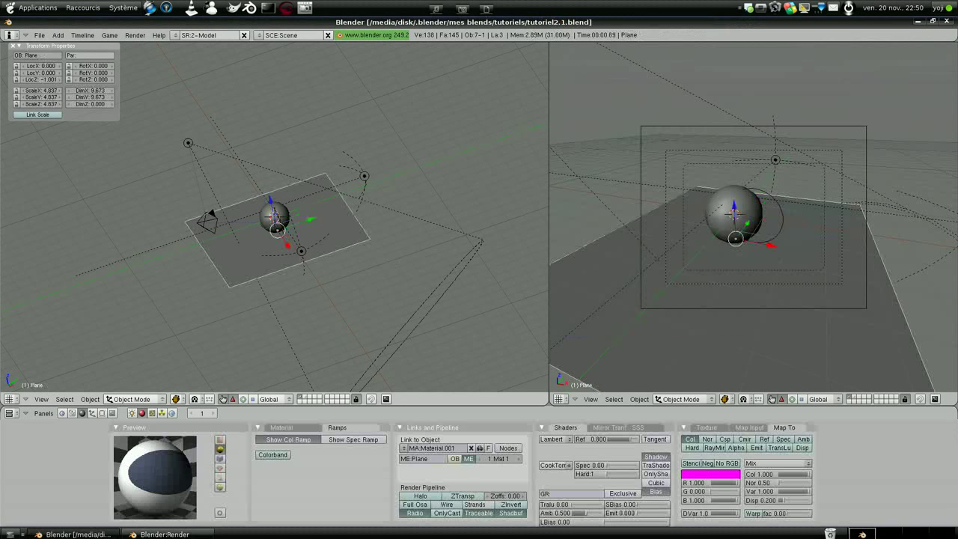